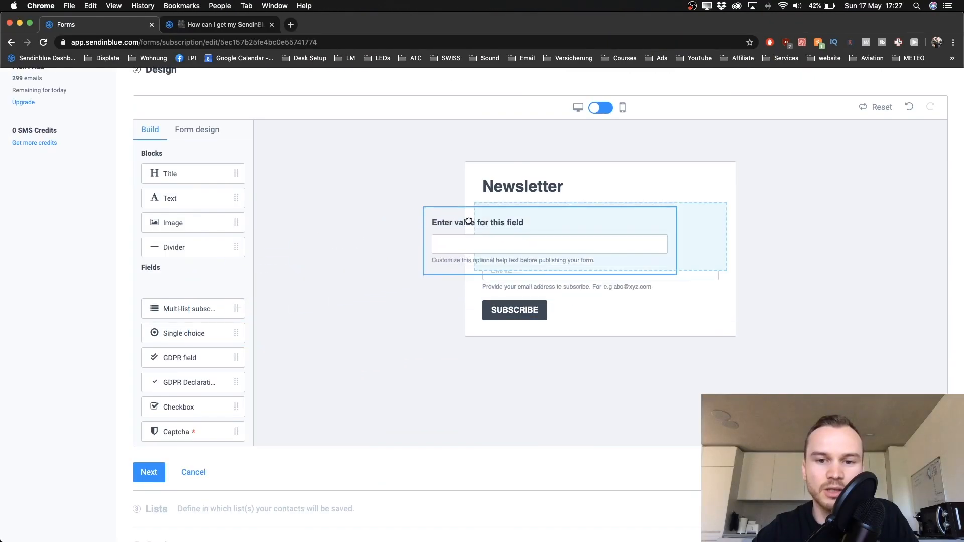
Step: Preview the form's SMS field, the Add a step dialog, and the Welcome Message template's image and logo settings
{"action": "left_click_drag", "start_coordinate": [469, 221], "coordinate": [508, 229]}
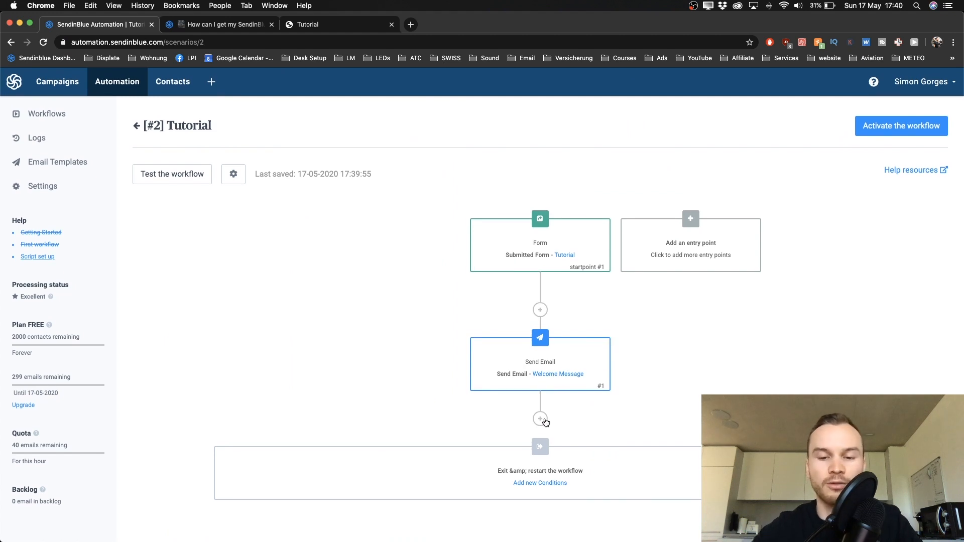
{"action": "left_click", "coordinate": [542, 420]}
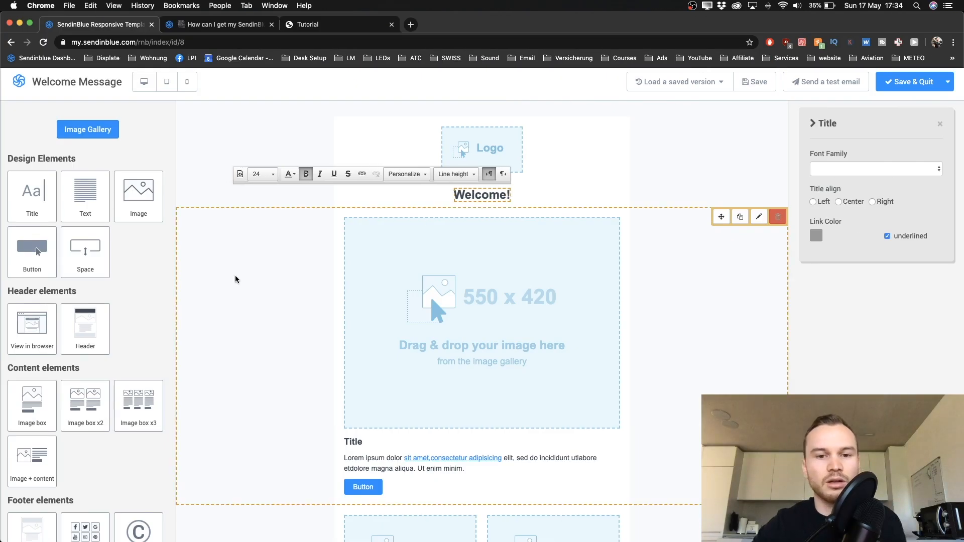
{"action": "left_click", "coordinate": [235, 280]}
{"action": "left_click", "coordinate": [250, 158]}
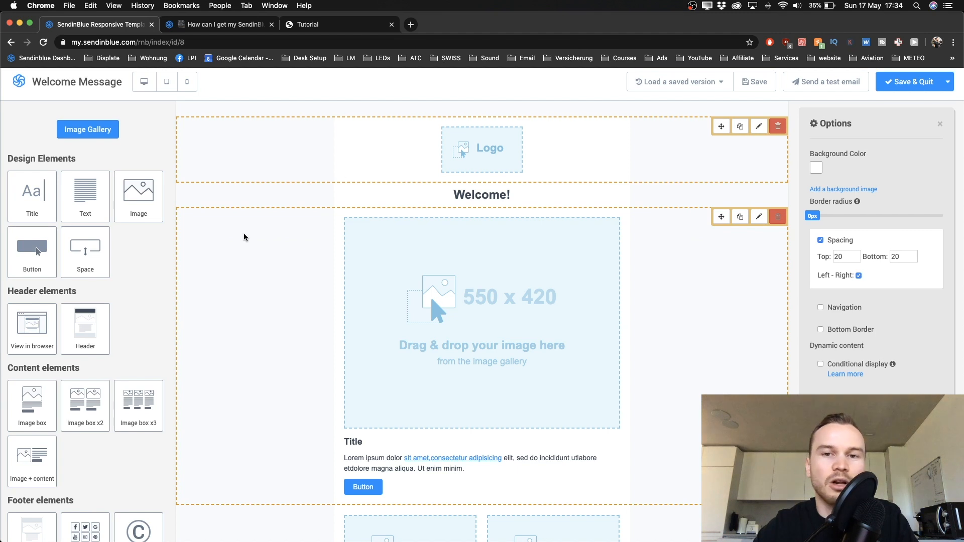
{"action": "scroll", "coordinate": [244, 237], "scroll_direction": "down", "scroll_amount": 1}
{"action": "scroll", "coordinate": [60, 308], "scroll_direction": "down", "scroll_amount": 1}
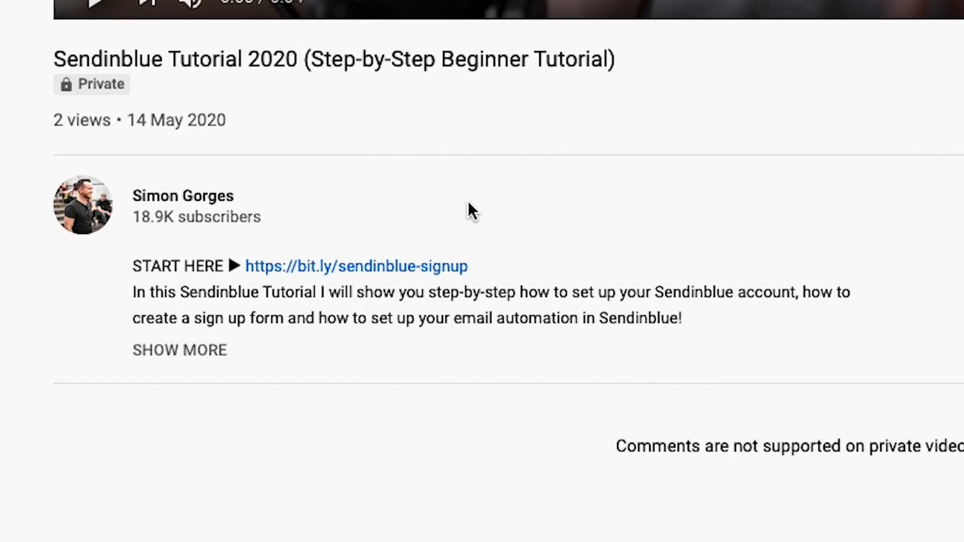
Step: Follow the bit.ly/sendinblue-signup link in the video description to sendinblue.com
{"action": "left_click", "coordinate": [421, 278]}
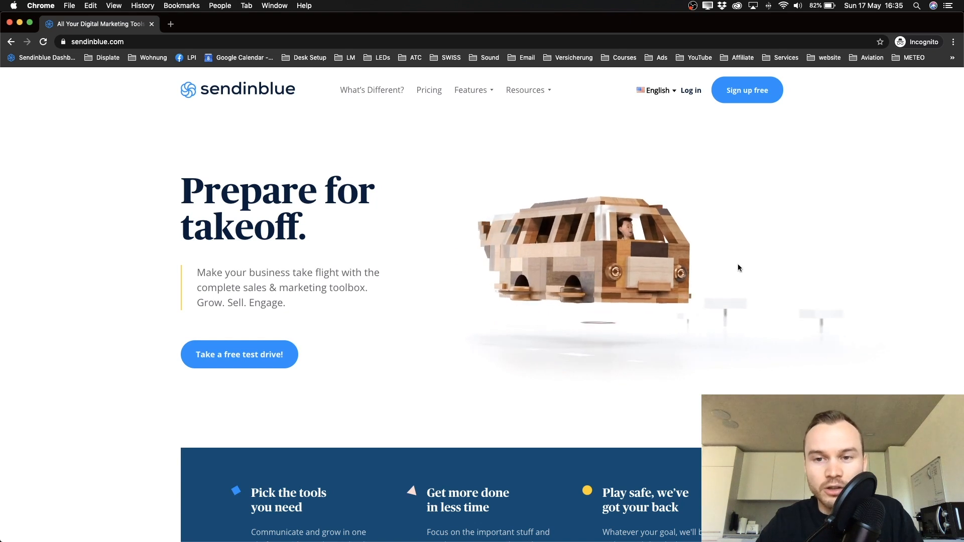
Step: Register a free Sendinblue account with the company name, e-mail address and password, then submit
{"action": "left_click", "coordinate": [745, 97]}
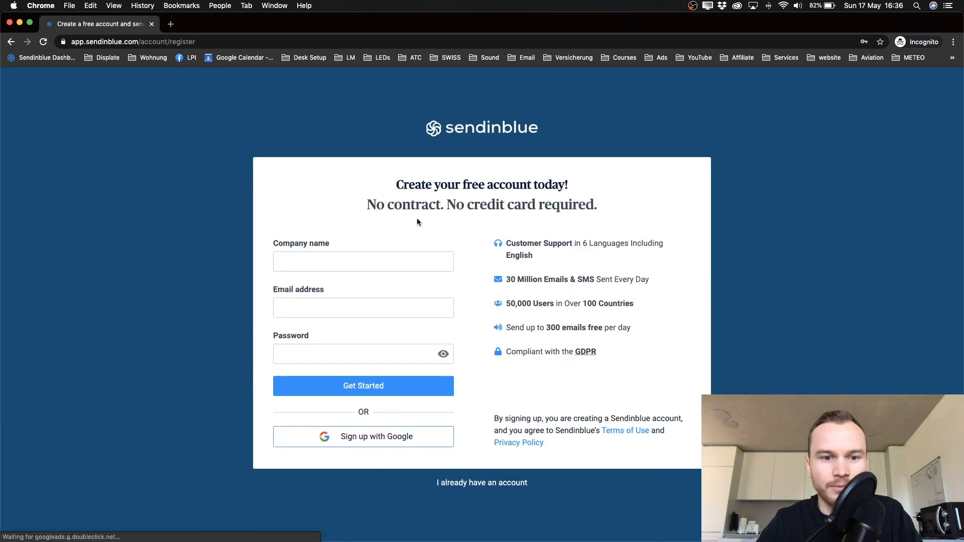
{"action": "left_click", "coordinate": [281, 260]}
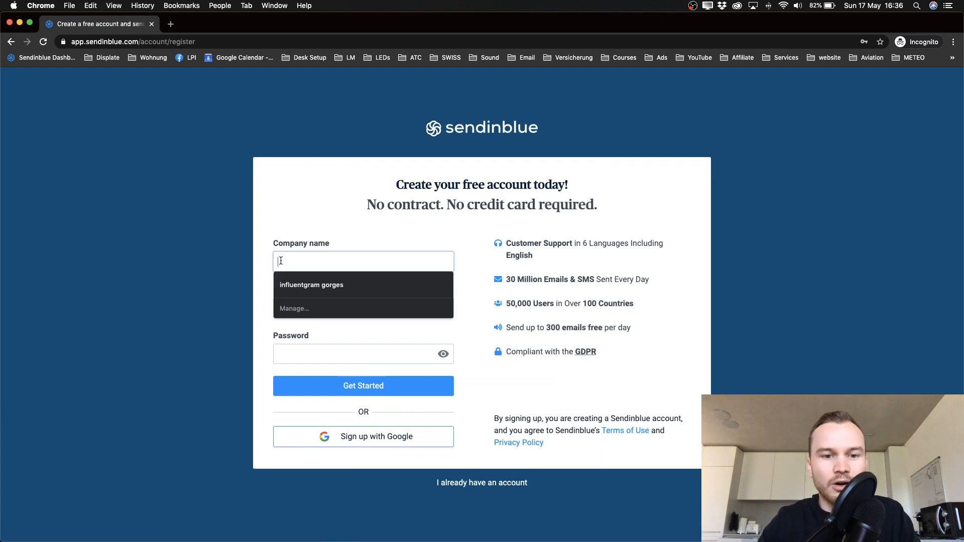
{"action": "type", "text": "Sim"}
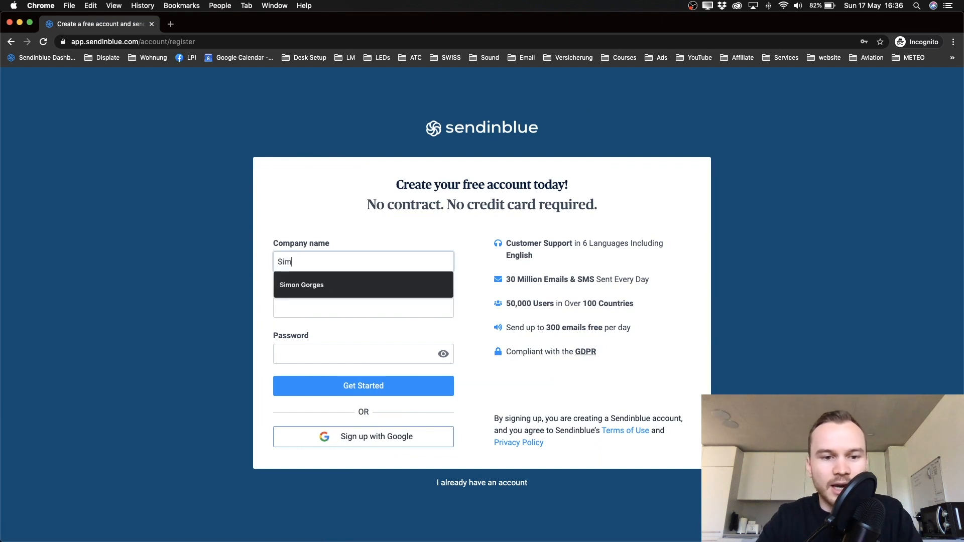
{"action": "type", "text": "on Gorges"}
{"action": "key", "text": "Tab"}
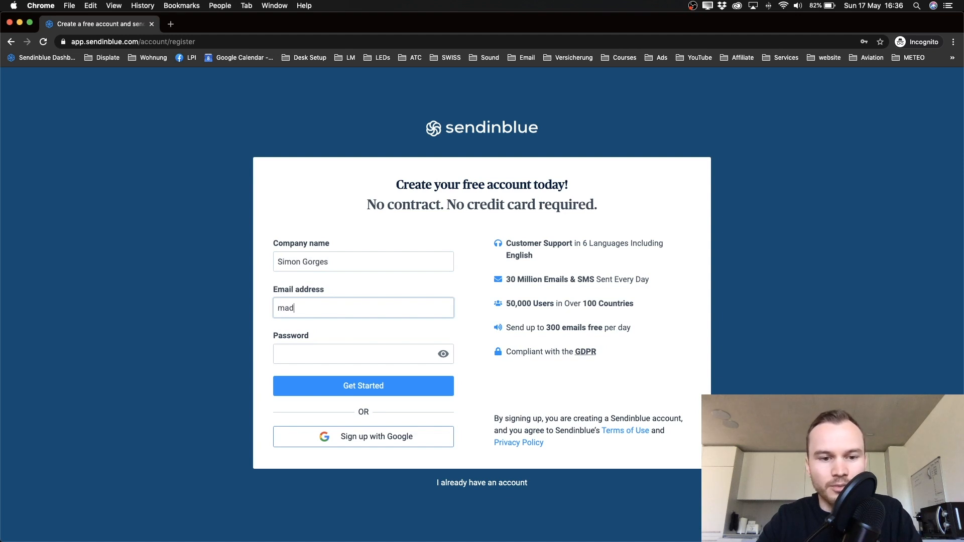
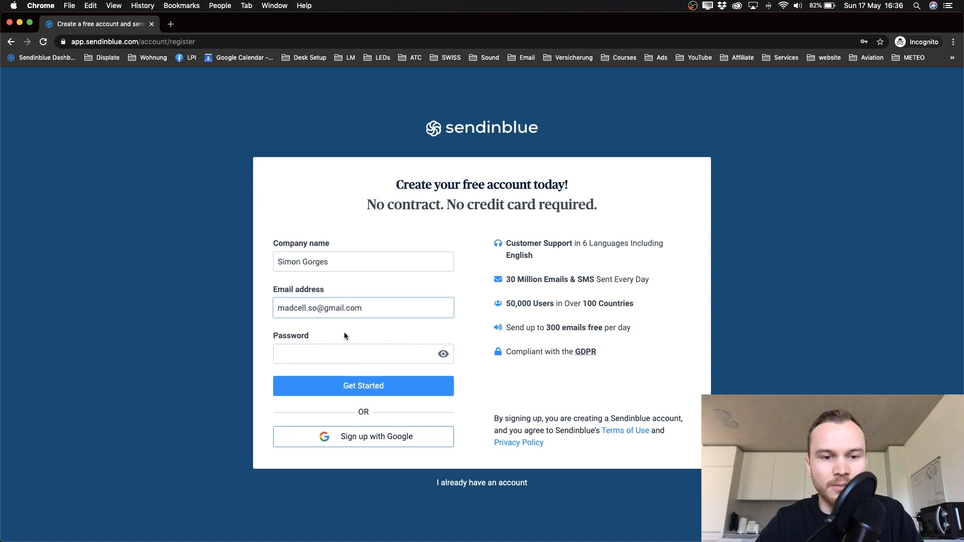
{"action": "left_click", "coordinate": [312, 349]}
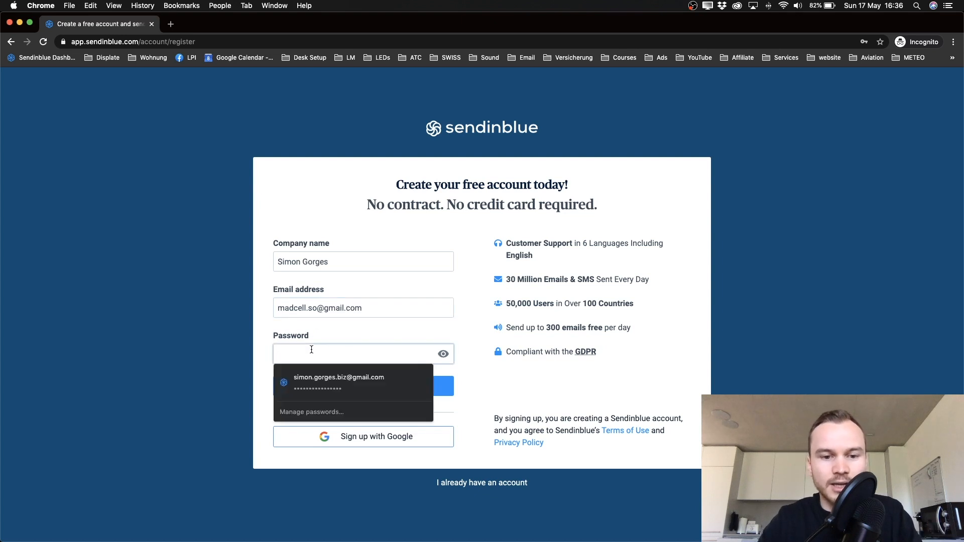
{"action": "type", "text": "••••"}
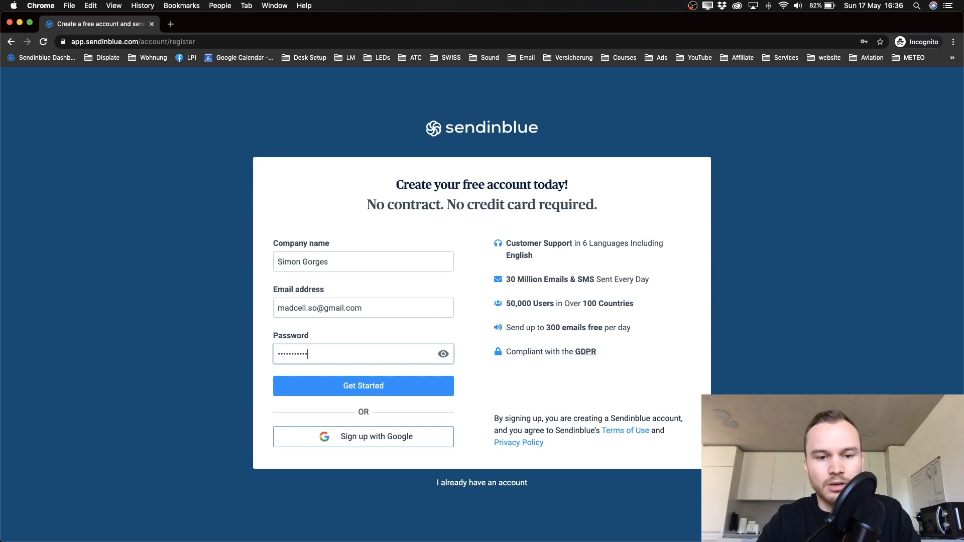
{"action": "left_click", "coordinate": [351, 391]}
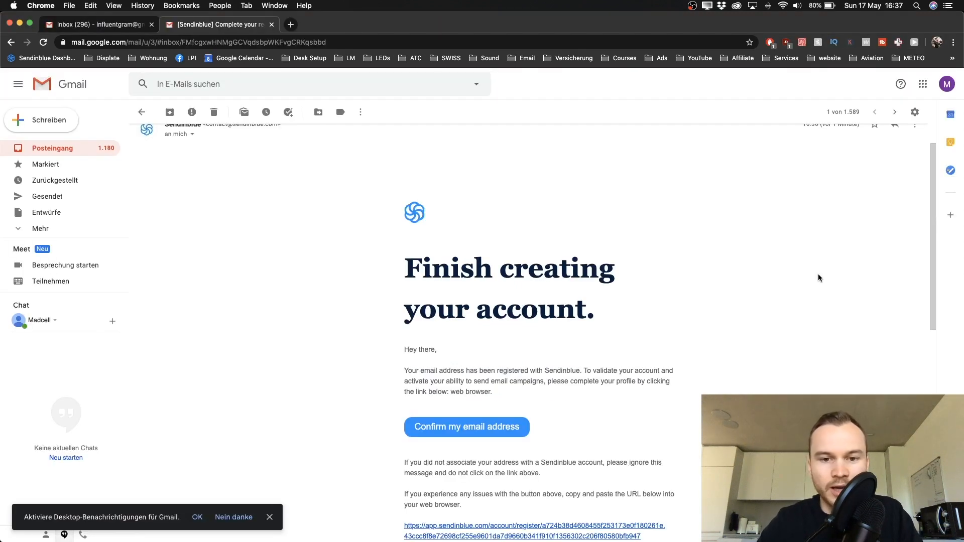
Step: Confirm the e-mail address from Sendinblue's 'Finish creating your account' message in Gmail
{"action": "scroll", "coordinate": [814, 269], "scroll_direction": "down", "scroll_amount": 3}
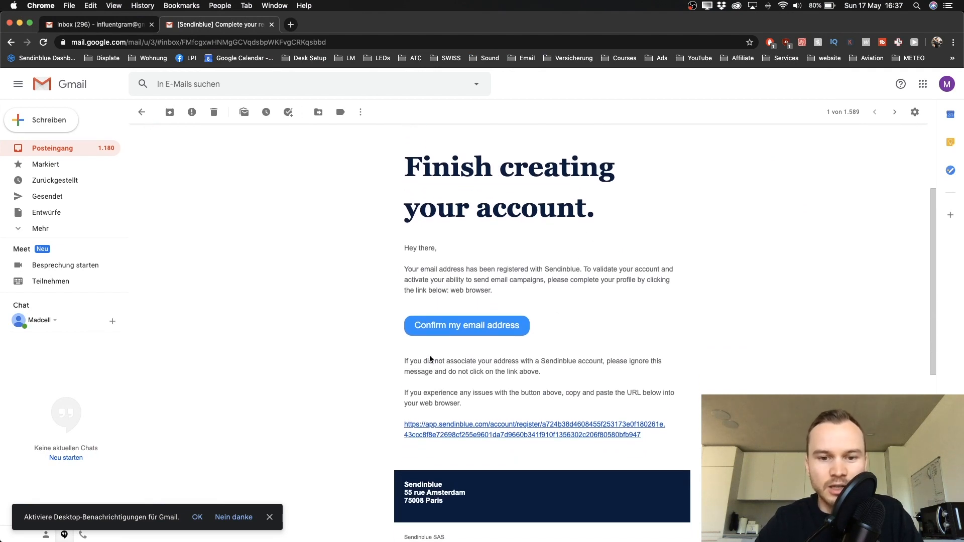
{"action": "scroll", "coordinate": [456, 327], "scroll_direction": "down", "scroll_amount": 1}
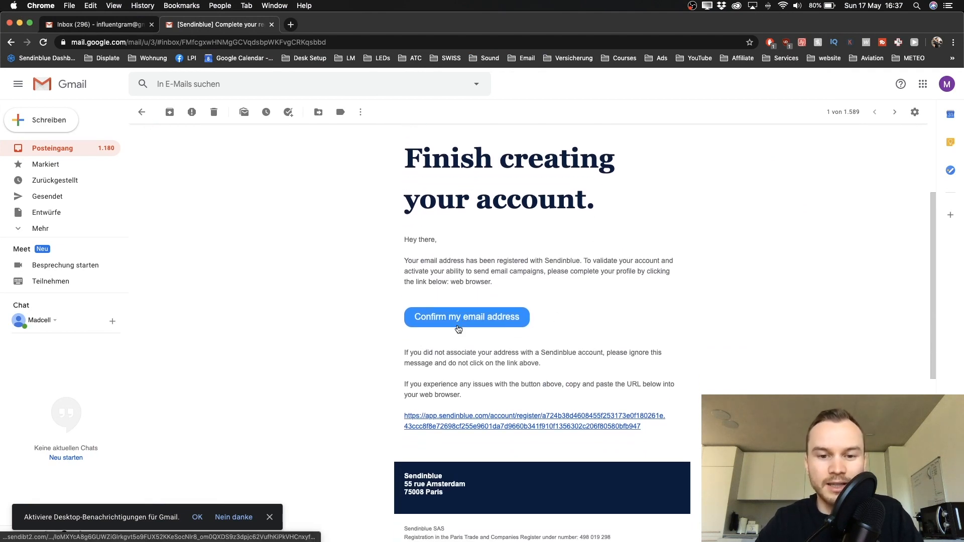
{"action": "left_click", "coordinate": [472, 322]}
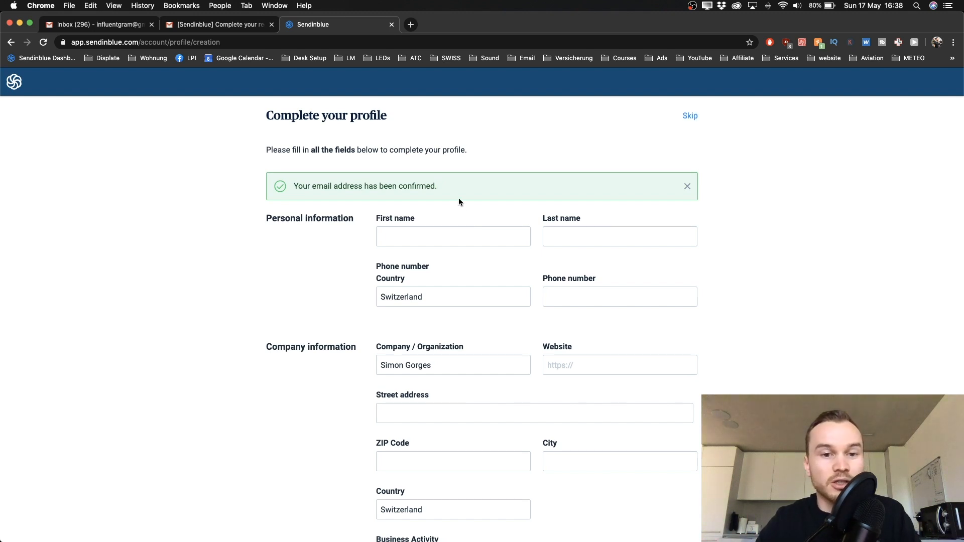
Step: Paste the received SMS code into the phone verification box and validate it
{"action": "scroll", "coordinate": [459, 202], "scroll_direction": "down", "scroll_amount": 3}
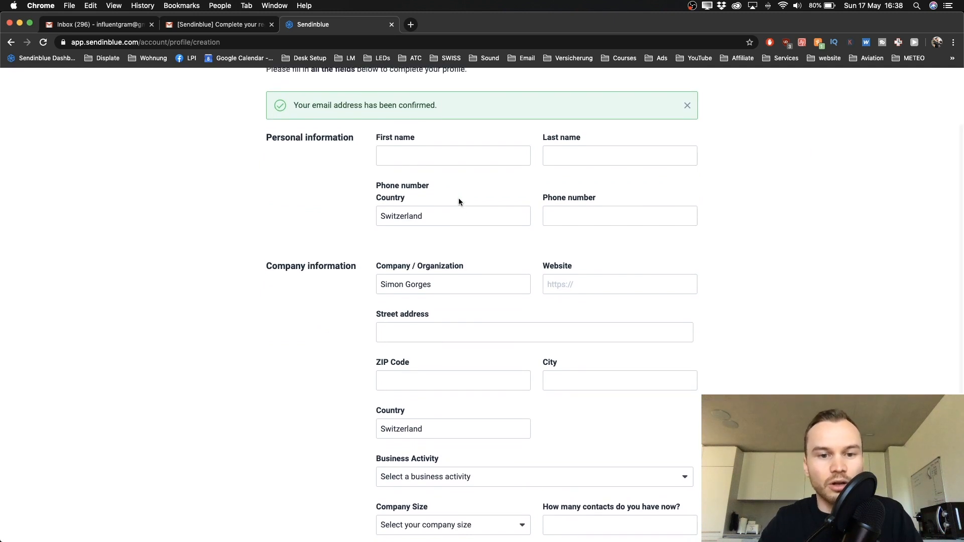
{"action": "scroll", "coordinate": [459, 201], "scroll_direction": "down", "scroll_amount": 5}
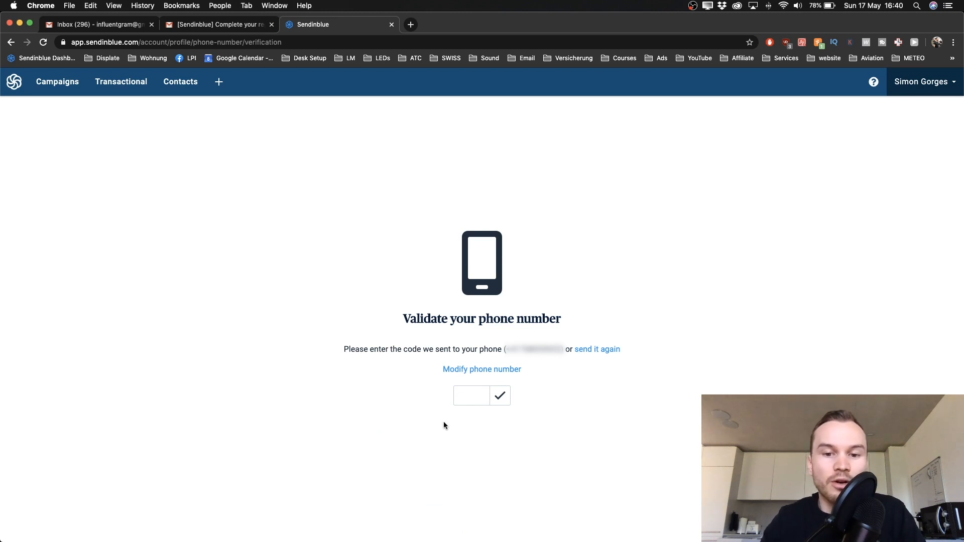
{"action": "left_click", "coordinate": [481, 398]}
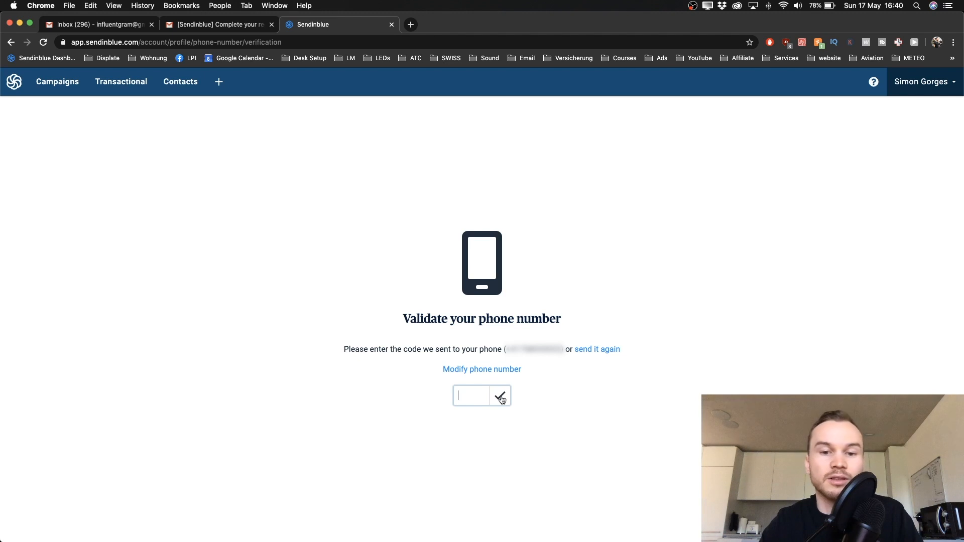
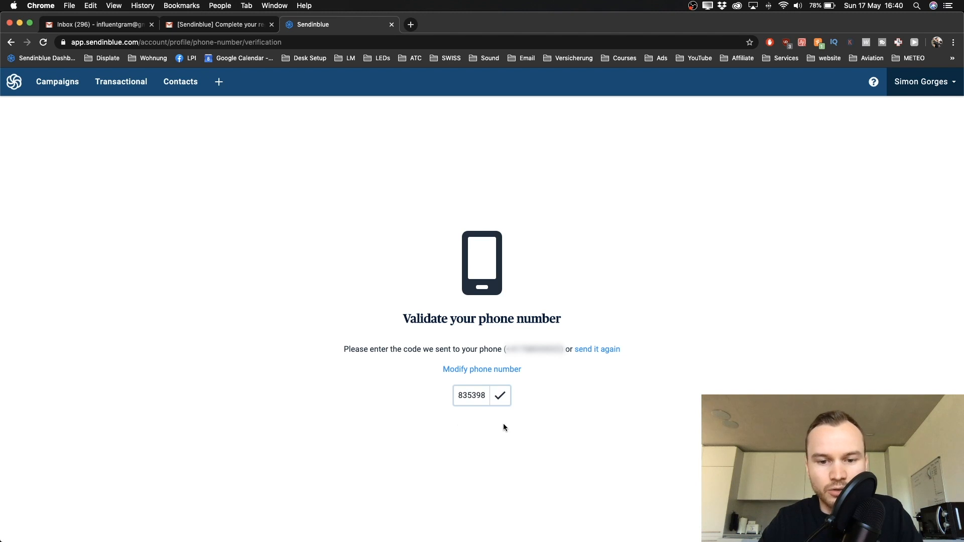
{"action": "left_click", "coordinate": [500, 397]}
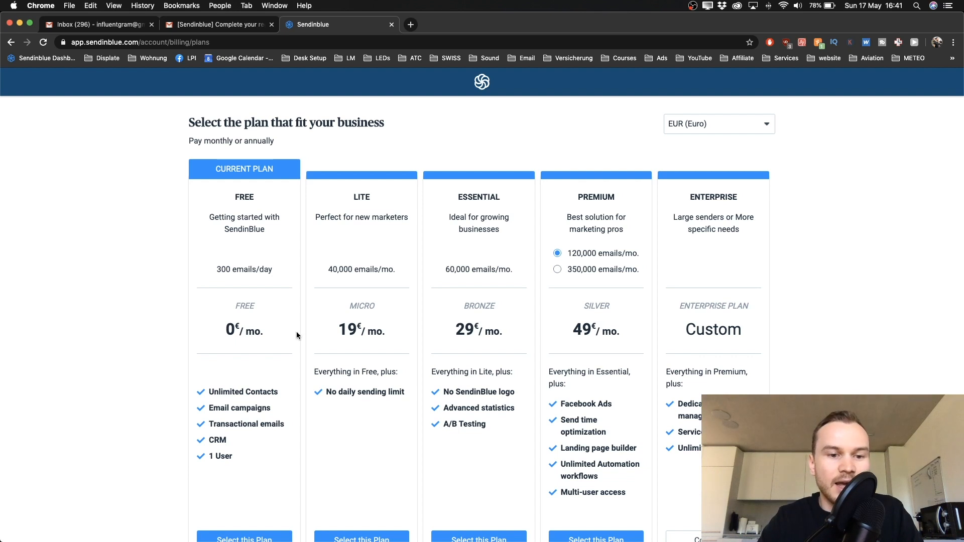
Step: Review the plan features, including the Landing page builder
{"action": "scroll", "coordinate": [275, 336], "scroll_direction": "down", "scroll_amount": 1}
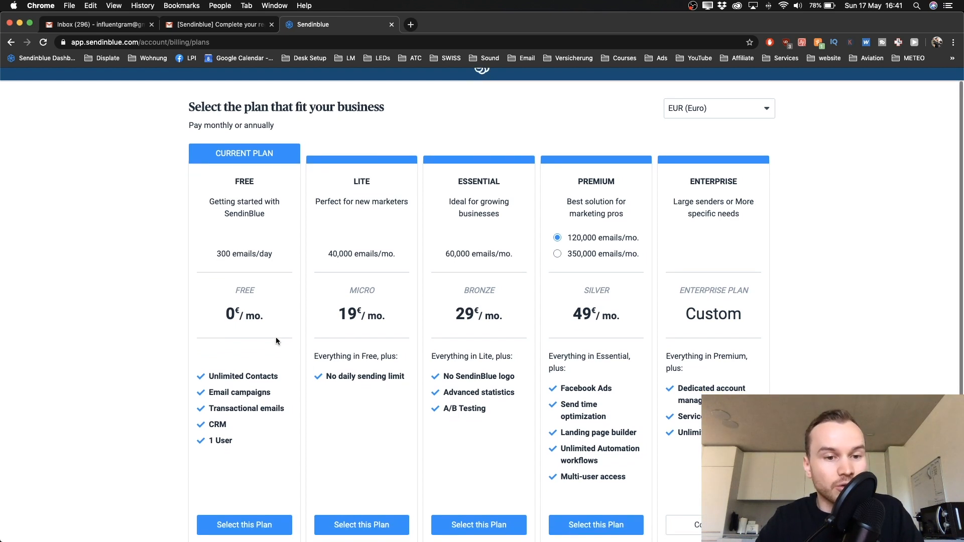
{"action": "scroll", "coordinate": [242, 289], "scroll_direction": "down", "scroll_amount": 1}
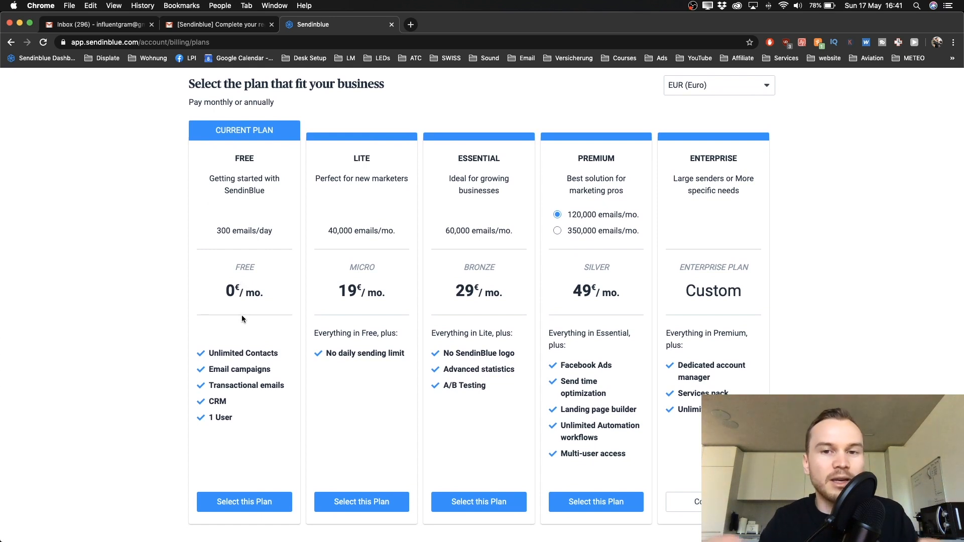
{"action": "scroll", "coordinate": [236, 324], "scroll_direction": "down", "scroll_amount": 1}
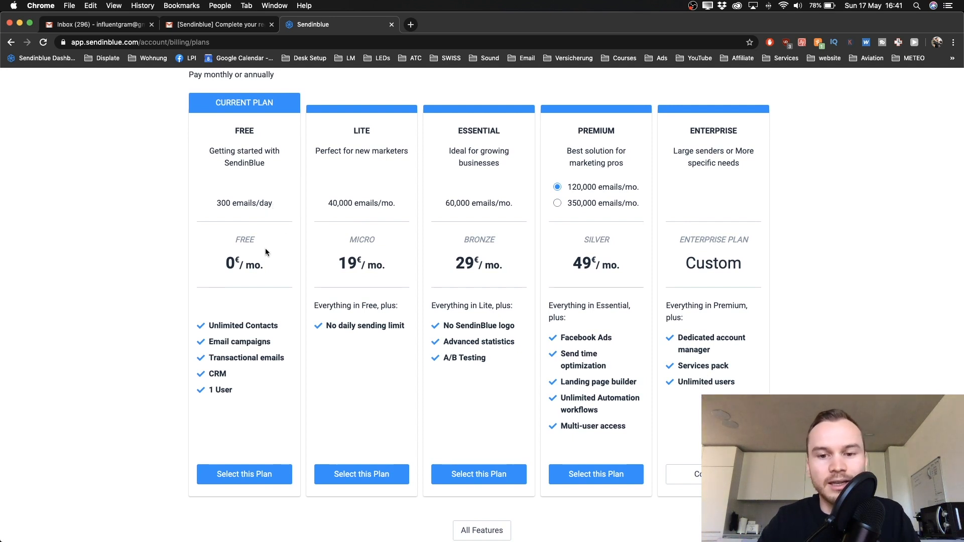
{"action": "mouse_move", "coordinate": [566, 385]}
{"action": "left_mouse_down"}
{"action": "mouse_move", "coordinate": [655, 384]}
{"action": "mouse_move", "coordinate": [562, 381]}
{"action": "left_mouse_up"}
{"action": "left_click", "coordinate": [639, 384]}
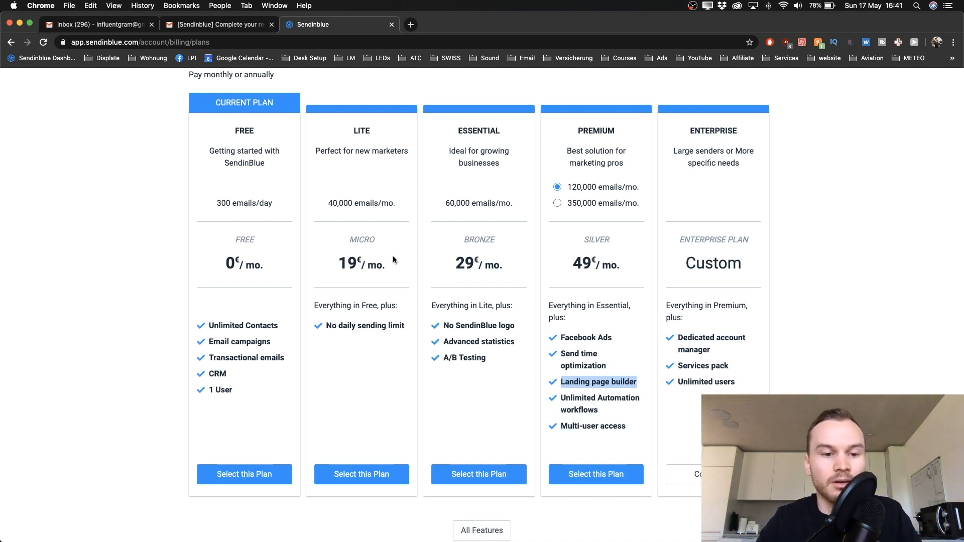
{"action": "scroll", "coordinate": [245, 322], "scroll_direction": "down", "scroll_amount": 1}
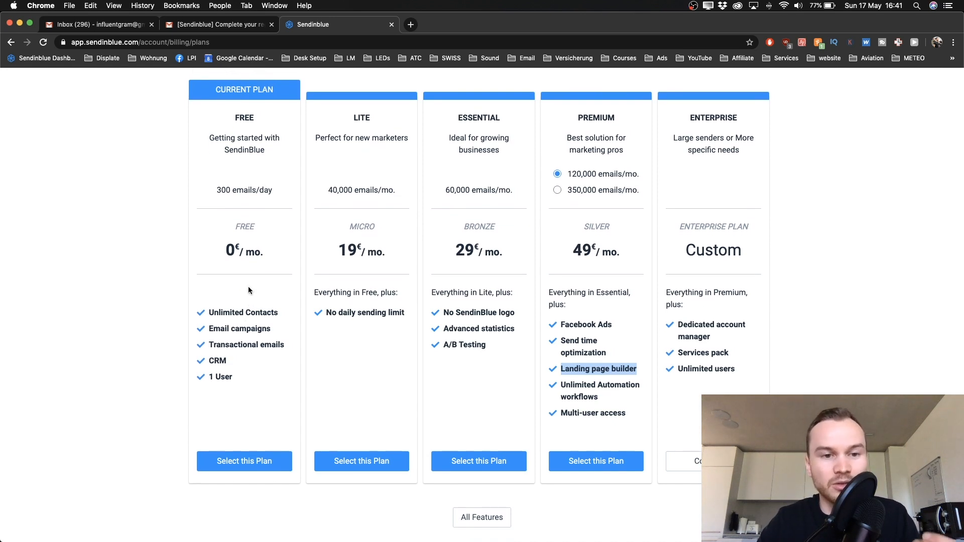
{"action": "scroll", "coordinate": [250, 271], "scroll_direction": "up", "scroll_amount": 2}
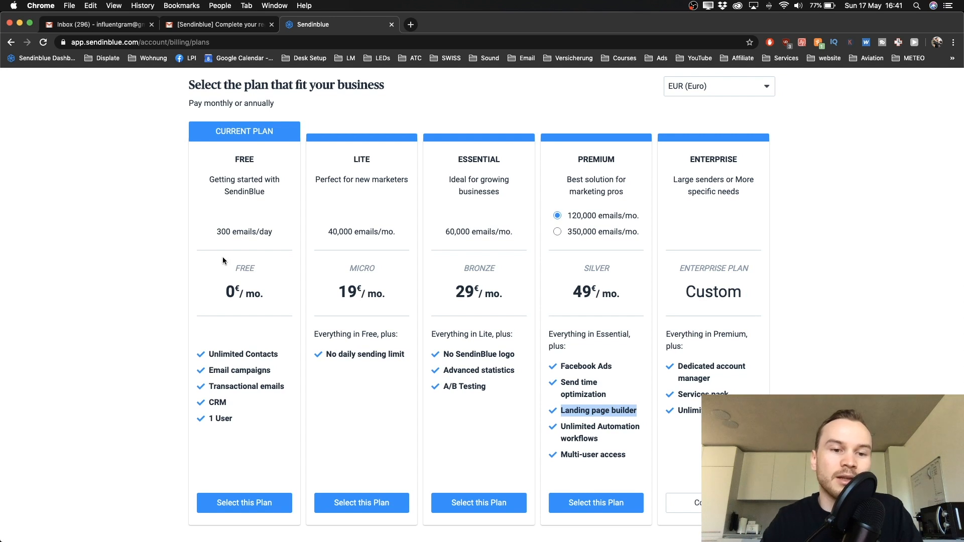
{"action": "scroll", "coordinate": [223, 260], "scroll_direction": "up", "scroll_amount": 1}
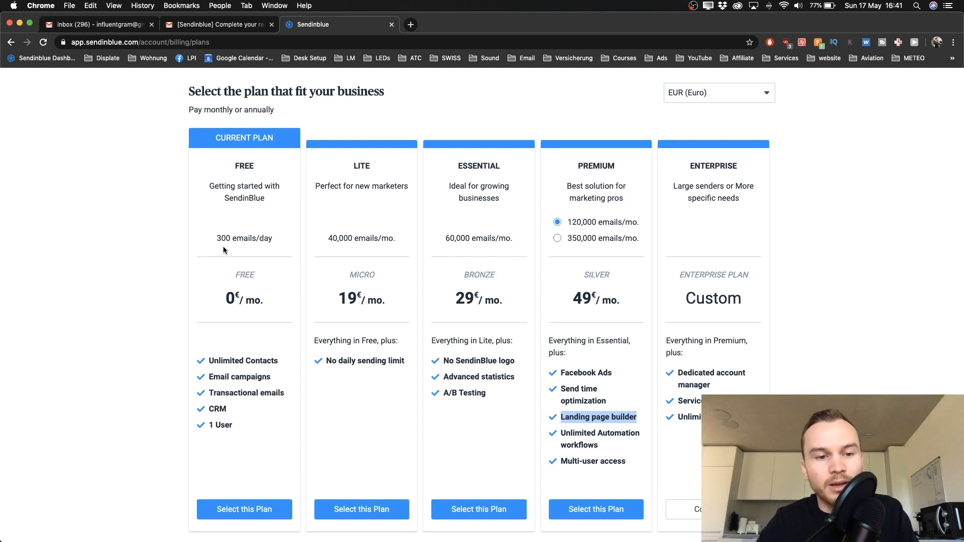
Step: Compare Free's 300 emails/day with Lite's 40,000 emails, then keep the Free plan
{"action": "left_click_drag", "start_coordinate": [215, 239], "coordinate": [271, 240]}
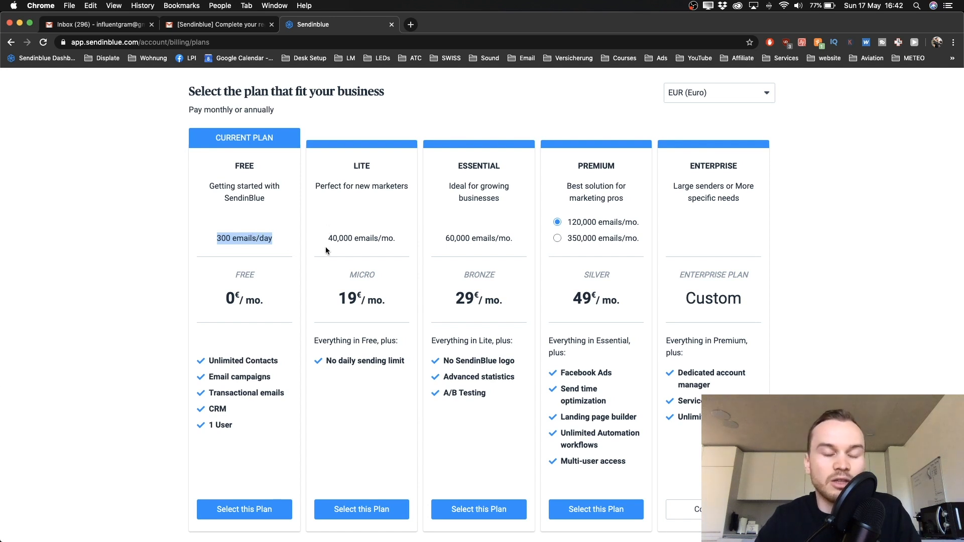
{"action": "left_click_drag", "start_coordinate": [327, 239], "coordinate": [376, 239]}
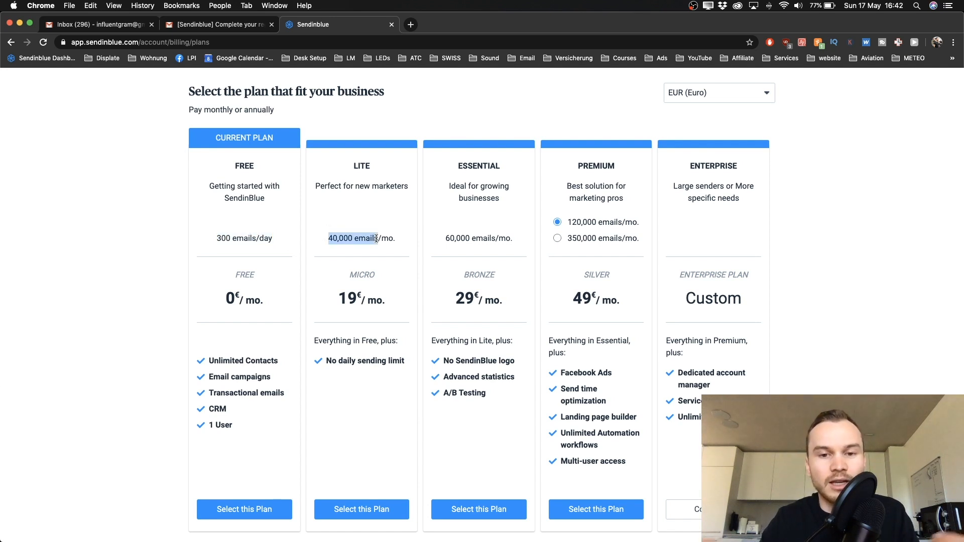
{"action": "scroll", "coordinate": [152, 254], "scroll_direction": "down", "scroll_amount": 1}
{"action": "left_click", "coordinate": [152, 254]}
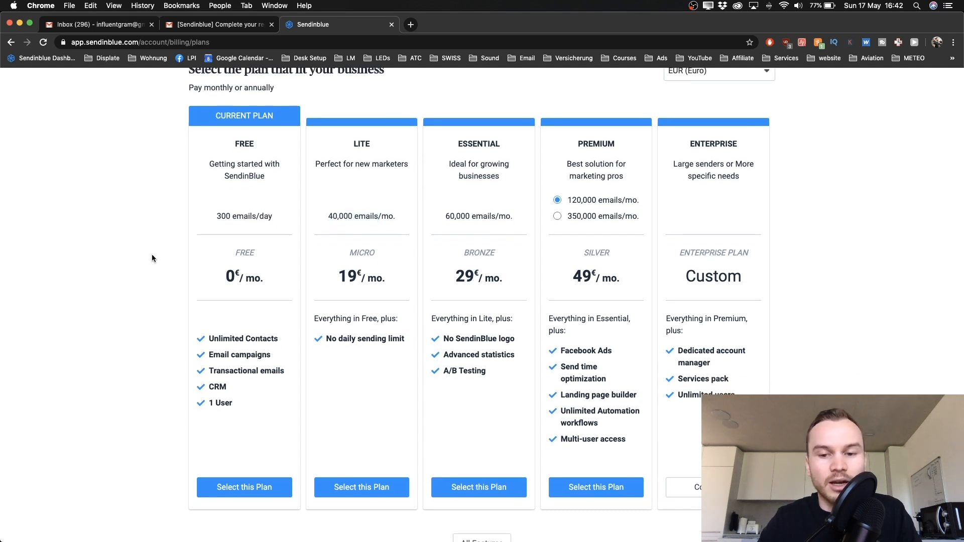
{"action": "scroll", "coordinate": [177, 372], "scroll_direction": "down", "scroll_amount": 1}
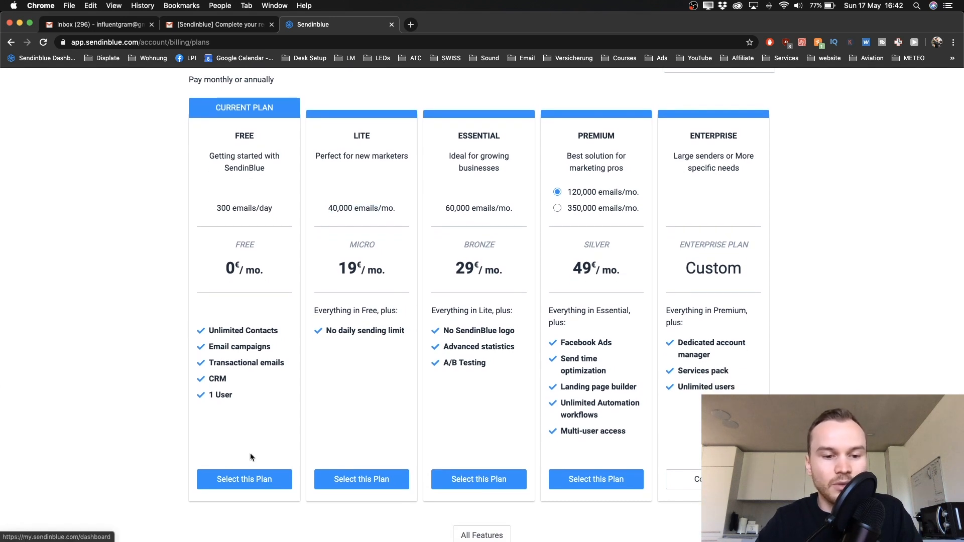
{"action": "left_click", "coordinate": [247, 484]}
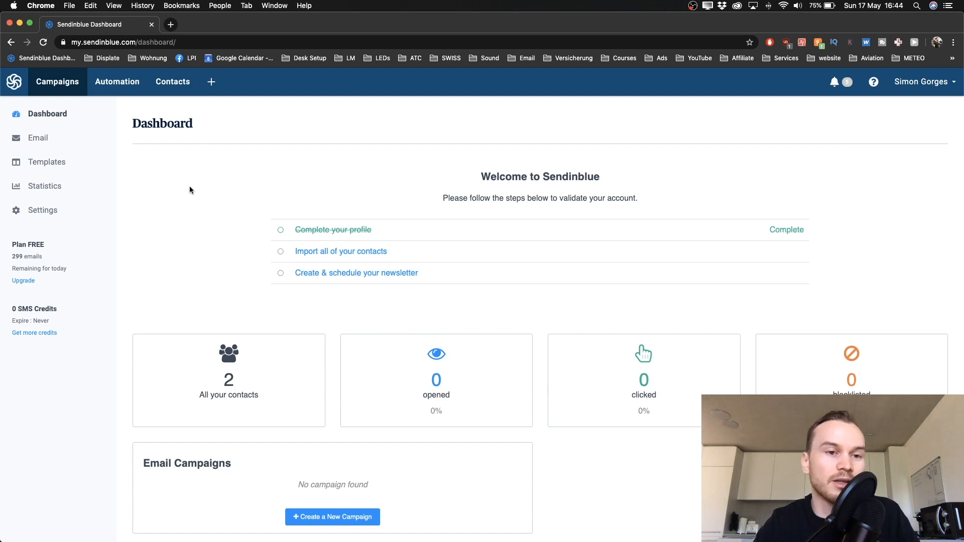
Step: Open the Contacts page listing the single existing contact
{"action": "left_click", "coordinate": [172, 89]}
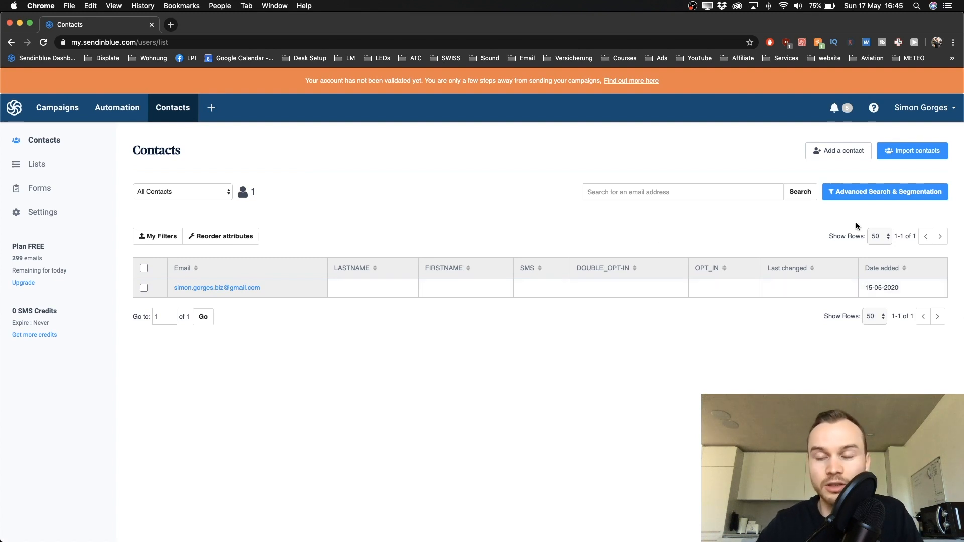
Step: Start a contact import and choose the 'Upload a file' option
{"action": "left_click", "coordinate": [910, 155]}
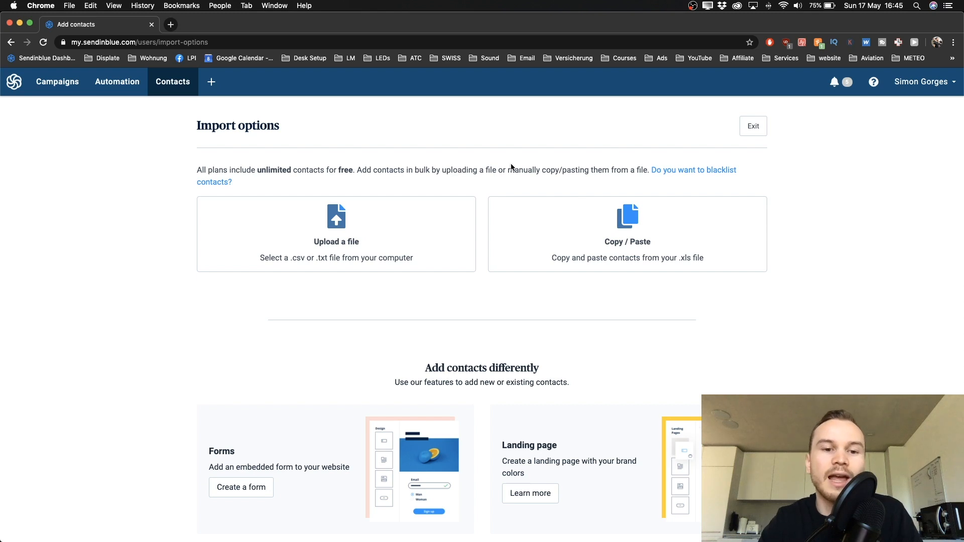
{"action": "left_click", "coordinate": [350, 250]}
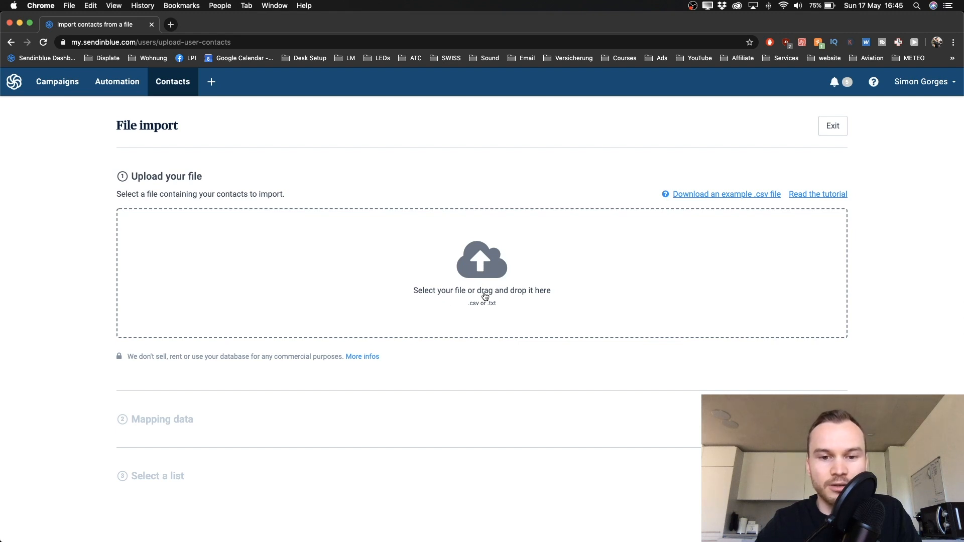
Step: Upload Example_List.csv from the Desktop and confirm the file
{"action": "left_click", "coordinate": [479, 284]}
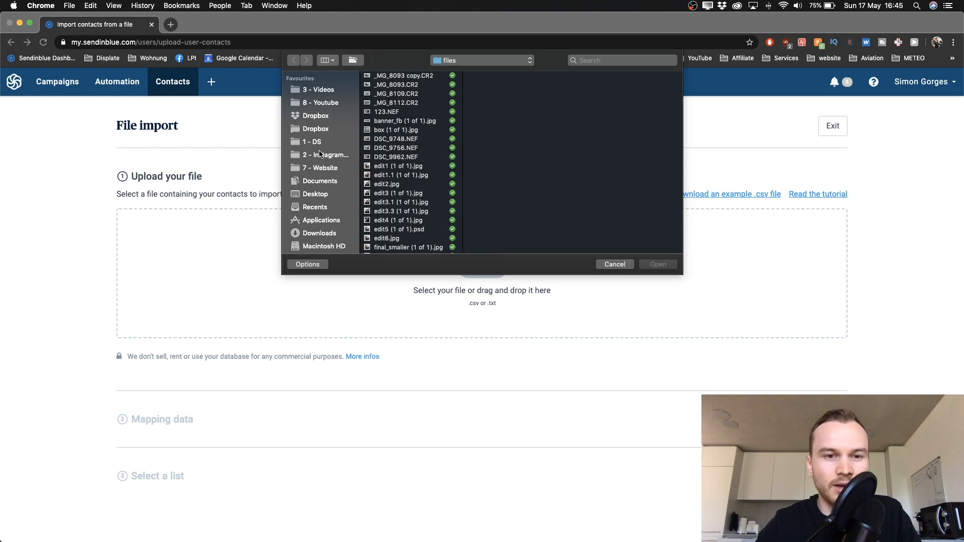
{"action": "left_click", "coordinate": [317, 193]}
{"action": "scroll", "coordinate": [412, 110], "scroll_direction": "down", "scroll_amount": 1}
{"action": "scroll", "coordinate": [412, 109], "scroll_direction": "down", "scroll_amount": 2}
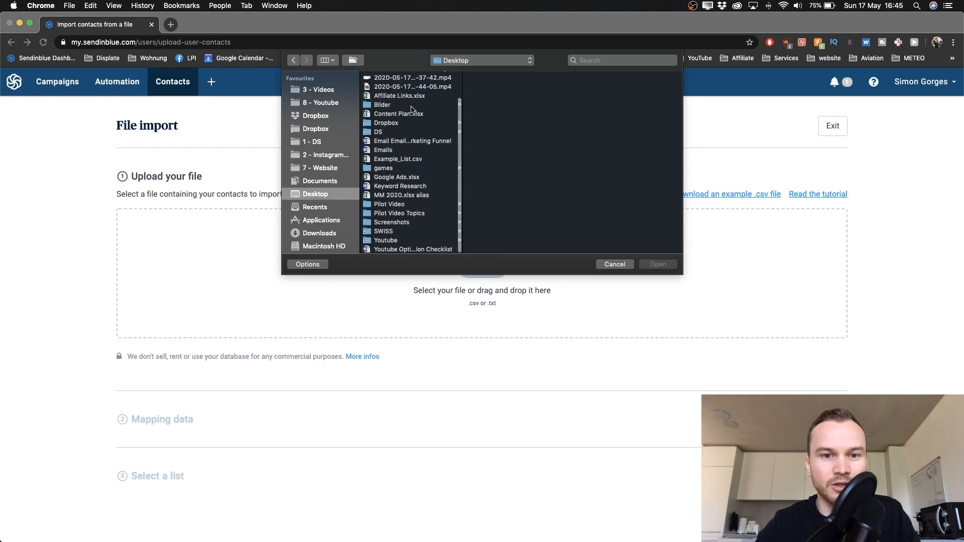
{"action": "scroll", "coordinate": [404, 145], "scroll_direction": "up", "scroll_amount": 3}
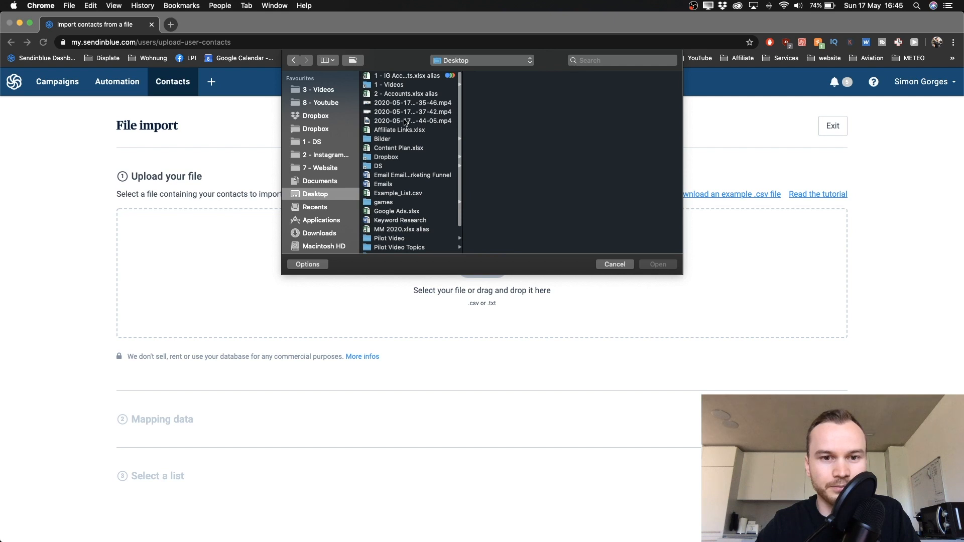
{"action": "left_click", "coordinate": [402, 196]}
{"action": "left_click", "coordinate": [655, 264]}
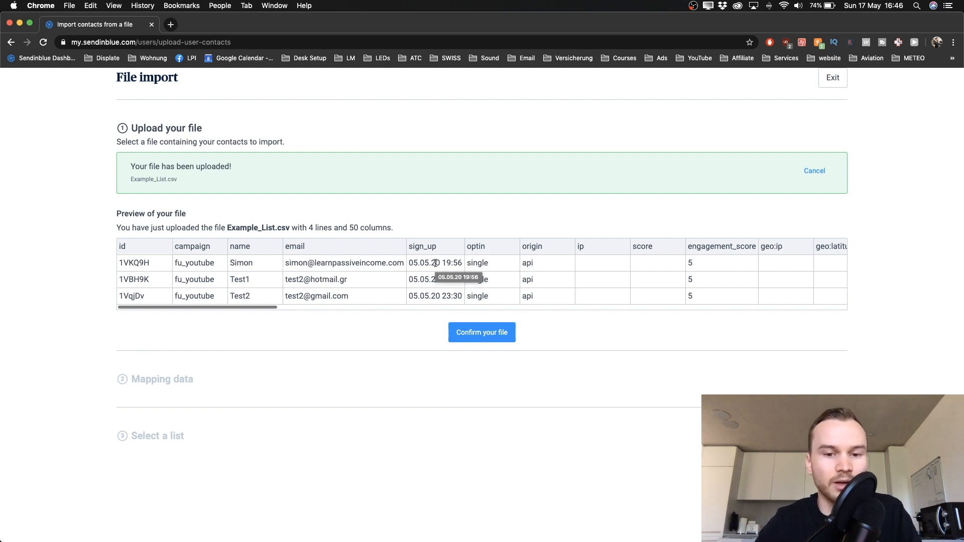
{"action": "left_click", "coordinate": [476, 334]}
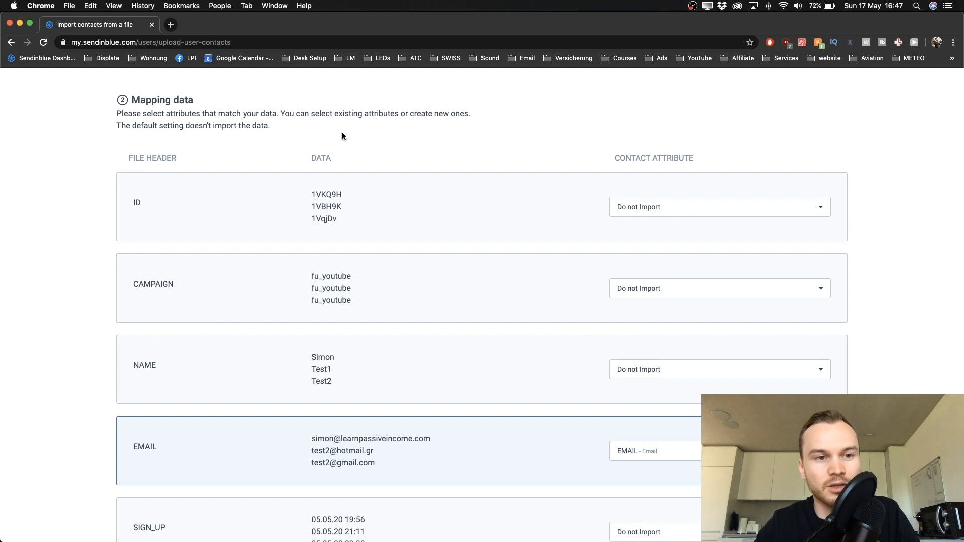
Step: Review the mapping data, leaving the EMAIL column mapped to EMAIL
{"action": "left_click_drag", "start_coordinate": [130, 97], "coordinate": [220, 101]}
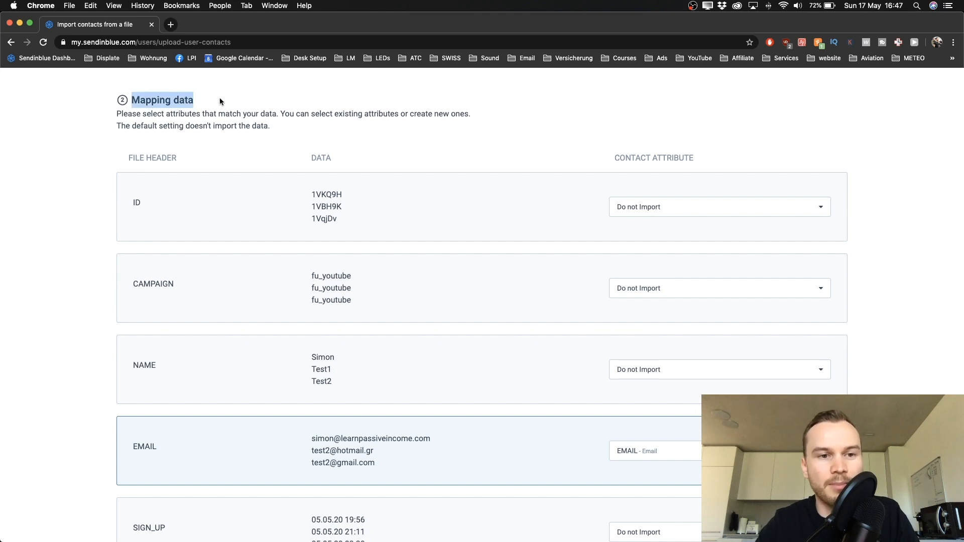
{"action": "left_click", "coordinate": [337, 120]}
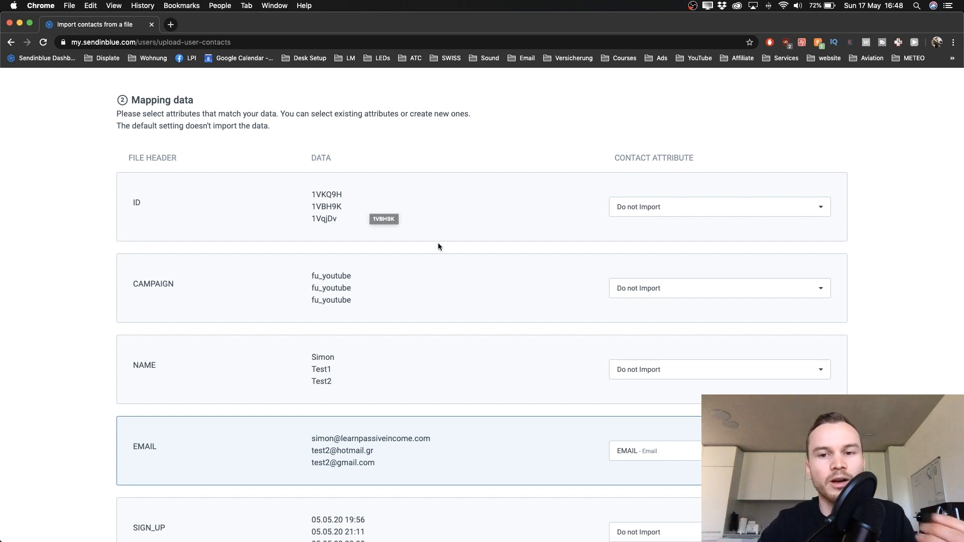
{"action": "scroll", "coordinate": [439, 246], "scroll_direction": "down", "scroll_amount": 1}
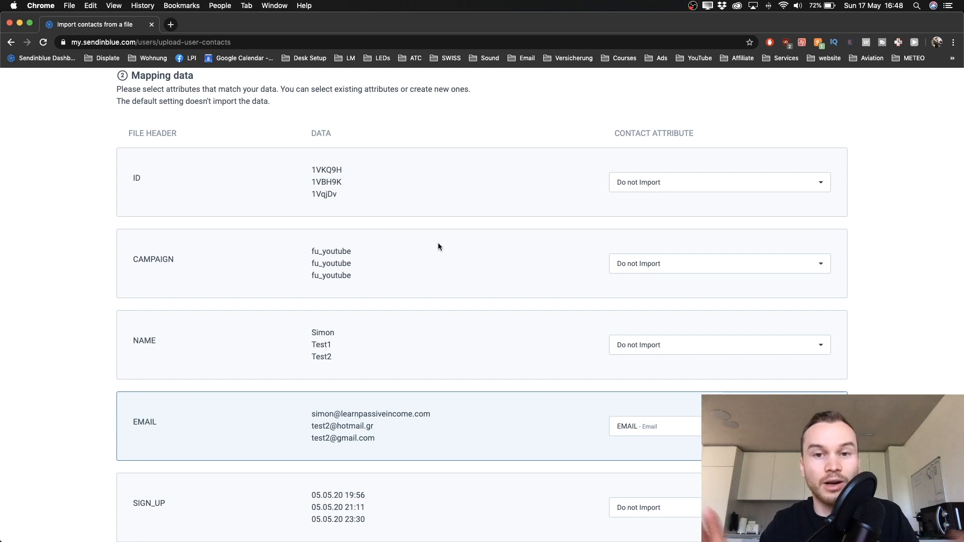
{"action": "scroll", "coordinate": [439, 246], "scroll_direction": "down", "scroll_amount": 3}
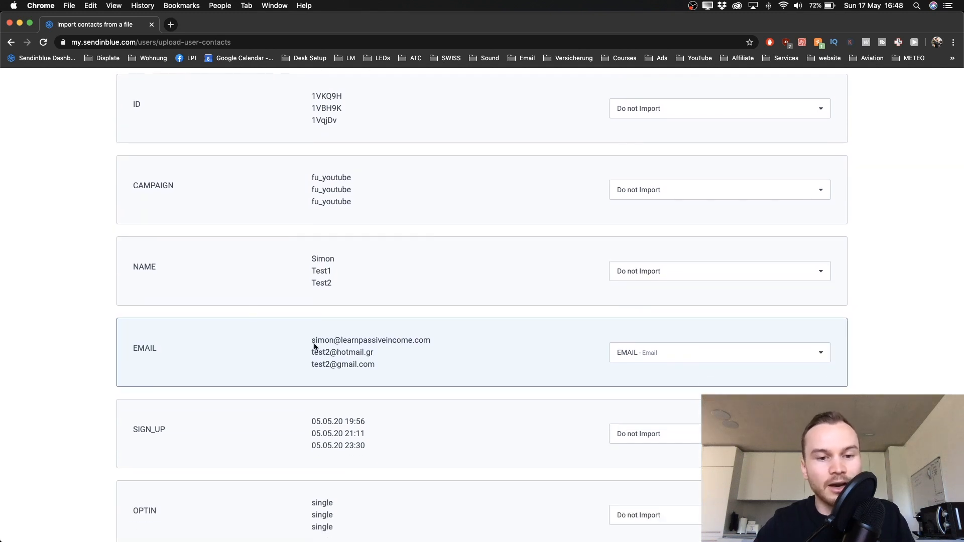
{"action": "scroll", "coordinate": [316, 345], "scroll_direction": "down", "scroll_amount": 2}
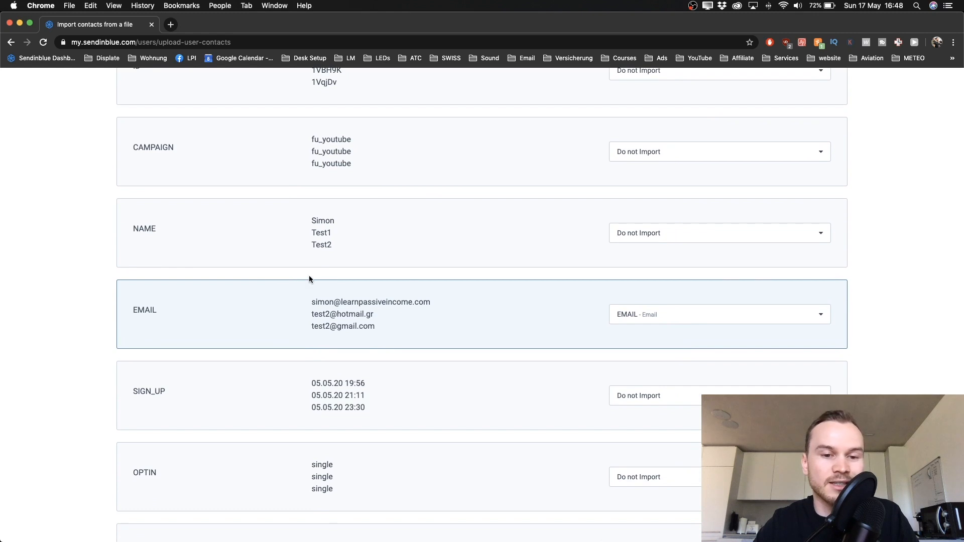
{"action": "left_click_drag", "start_coordinate": [302, 301], "coordinate": [383, 323]}
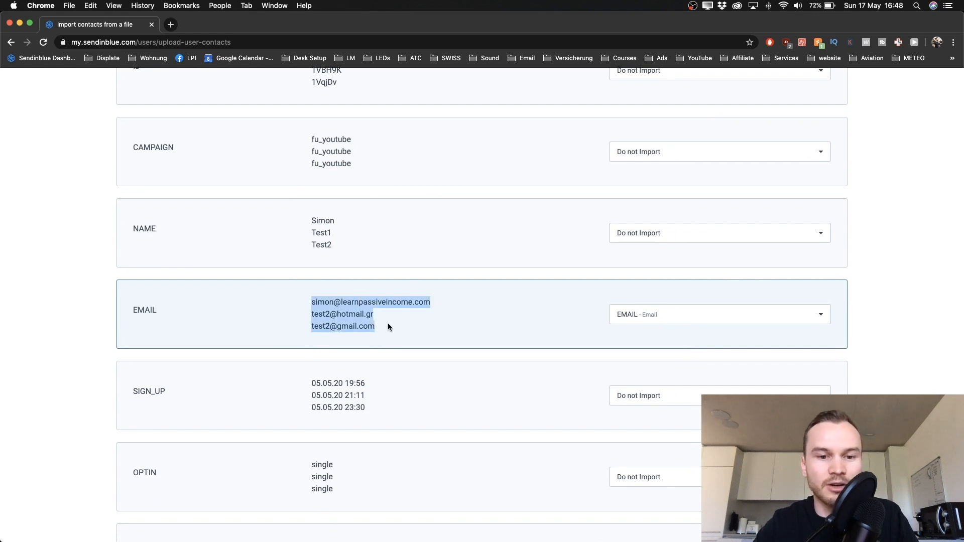
{"action": "left_click", "coordinate": [388, 324]}
{"action": "left_click", "coordinate": [660, 319]}
{"action": "left_click", "coordinate": [568, 308]}
{"action": "scroll", "coordinate": [357, 265], "scroll_direction": "up", "scroll_amount": 4}
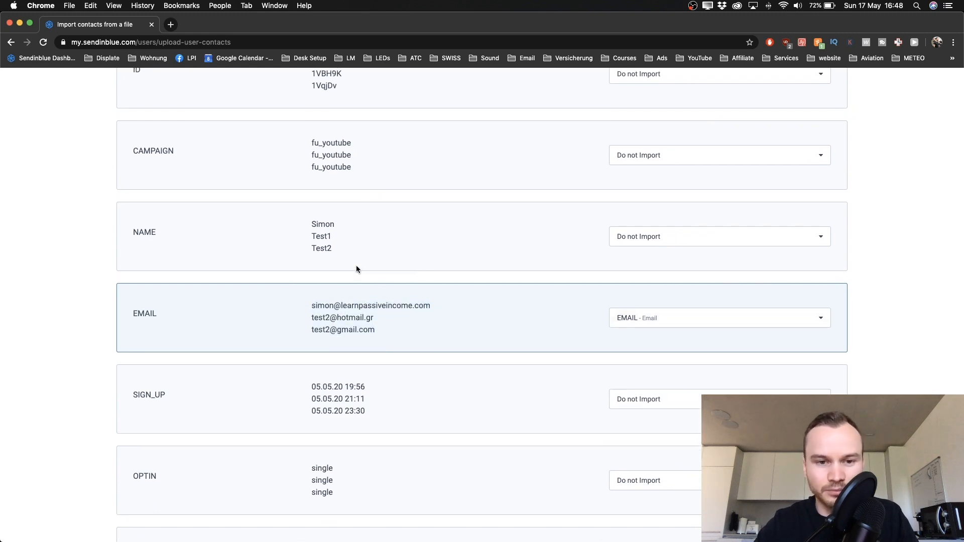
Step: Map the NAME column to the FIRSTNAME attribute
{"action": "left_click_drag", "start_coordinate": [250, 352], "coordinate": [351, 376]}
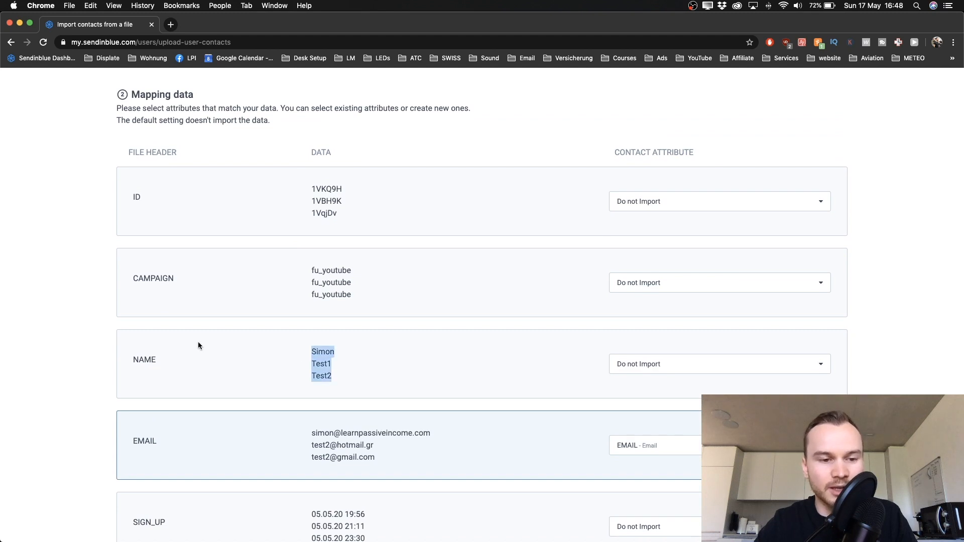
{"action": "left_click", "coordinate": [359, 373]}
{"action": "scroll", "coordinate": [571, 366], "scroll_direction": "down", "scroll_amount": 1}
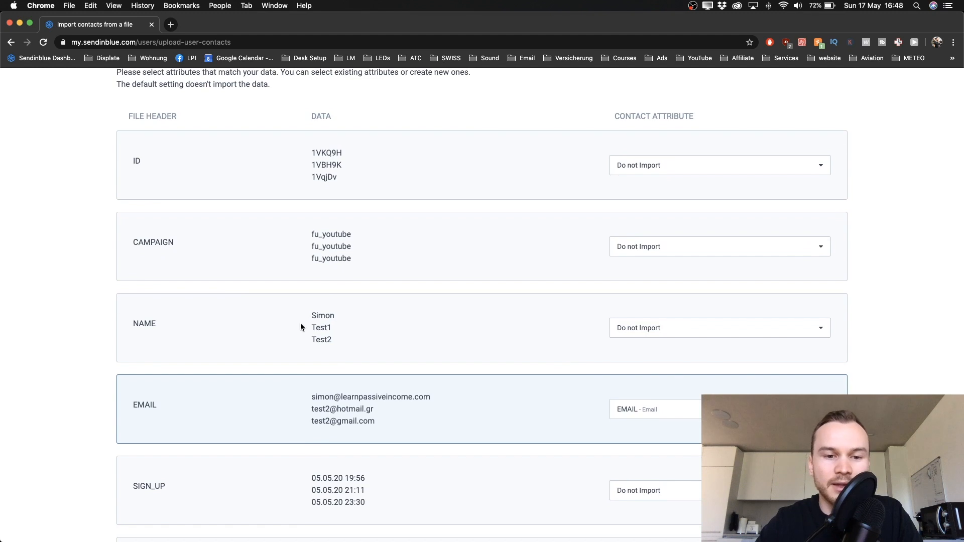
{"action": "left_click", "coordinate": [659, 334]}
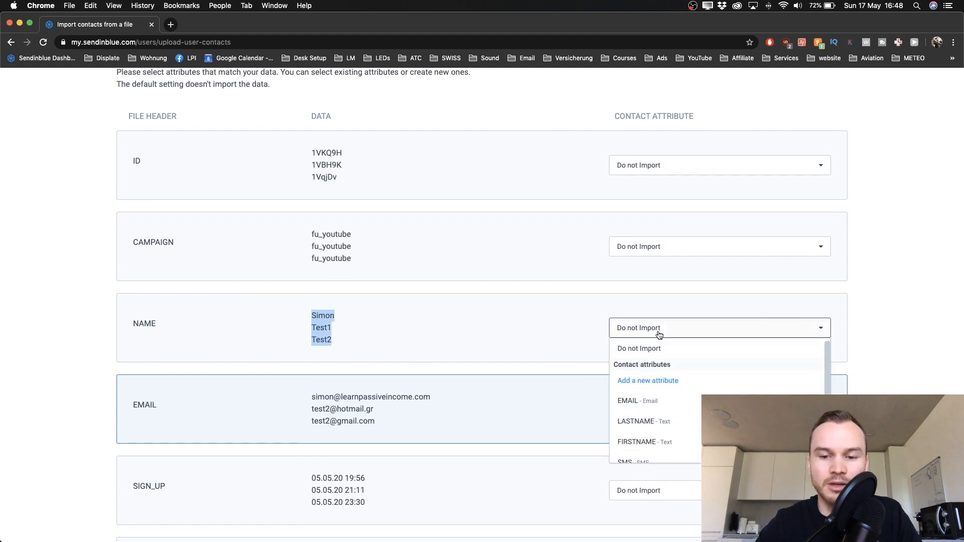
{"action": "left_click_drag", "start_coordinate": [307, 320], "coordinate": [351, 332]}
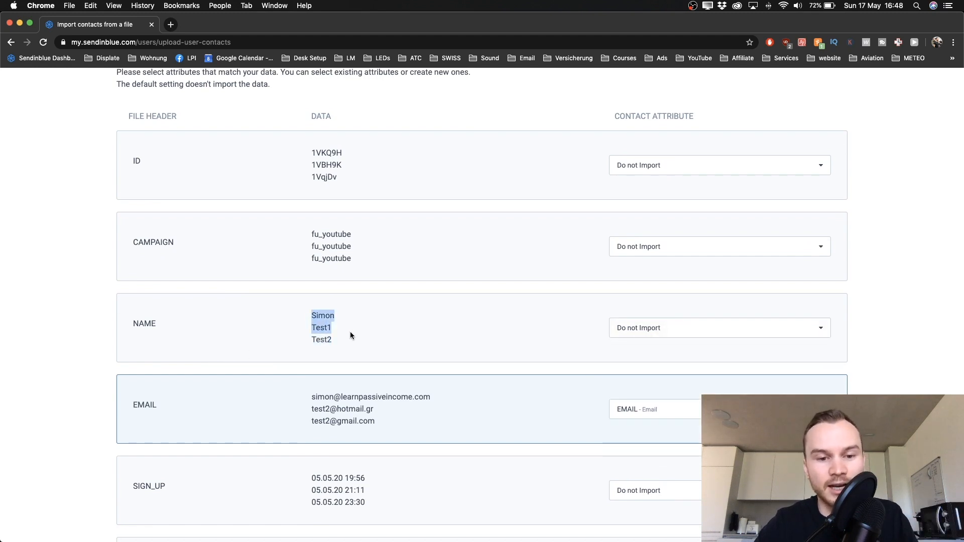
{"action": "left_click", "coordinate": [619, 326]}
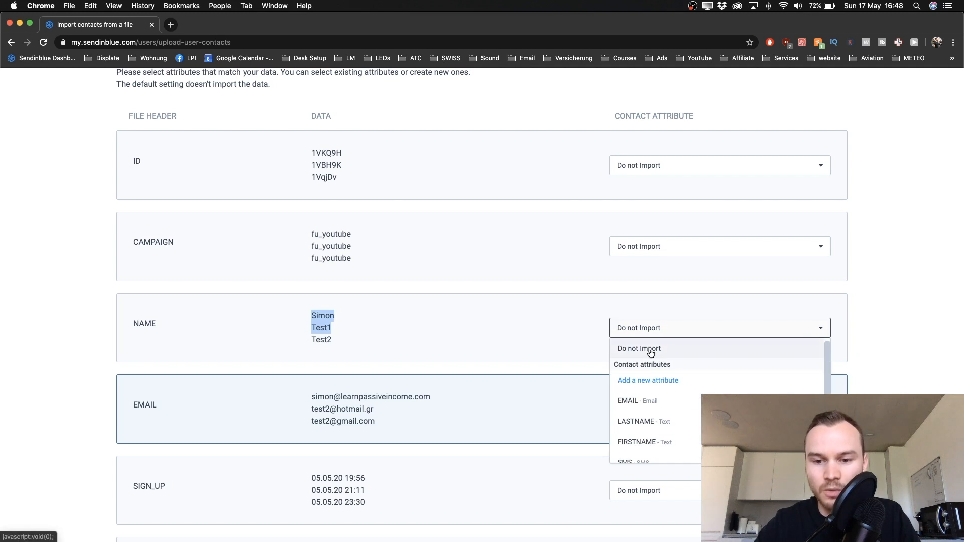
{"action": "left_click", "coordinate": [655, 441]}
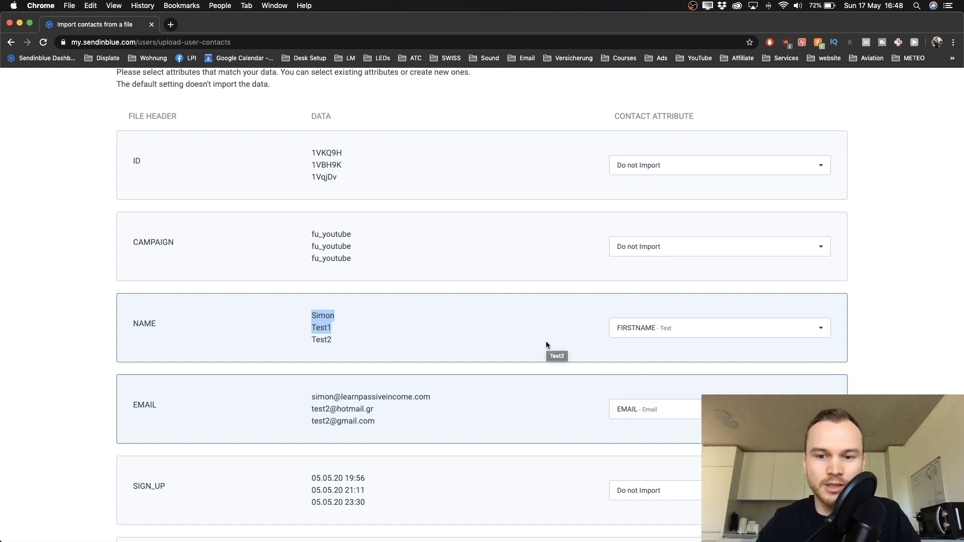
{"action": "left_click", "coordinate": [913, 315]}
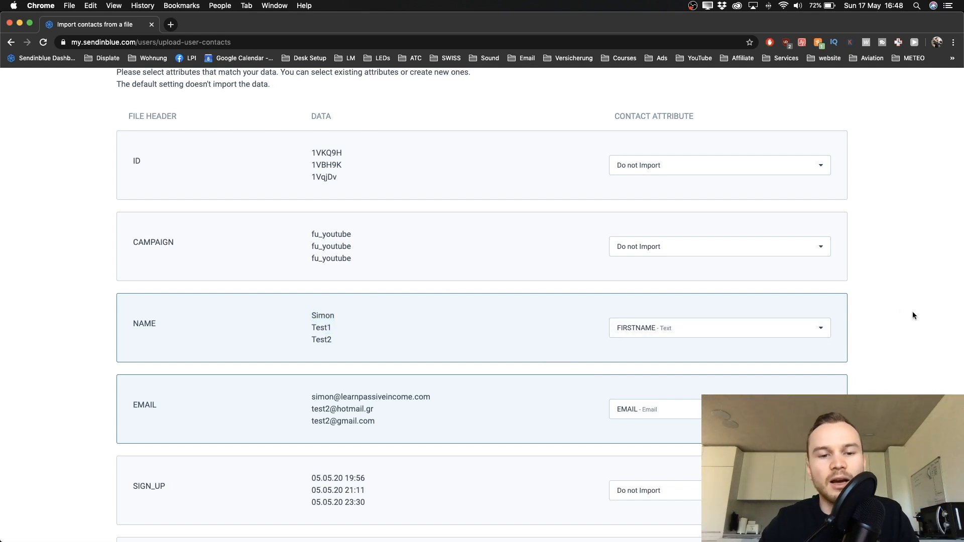
Step: Confirm the mapping with 2 columns to import and 48 ignored
{"action": "scroll", "coordinate": [648, 322], "scroll_direction": "down", "scroll_amount": 1}
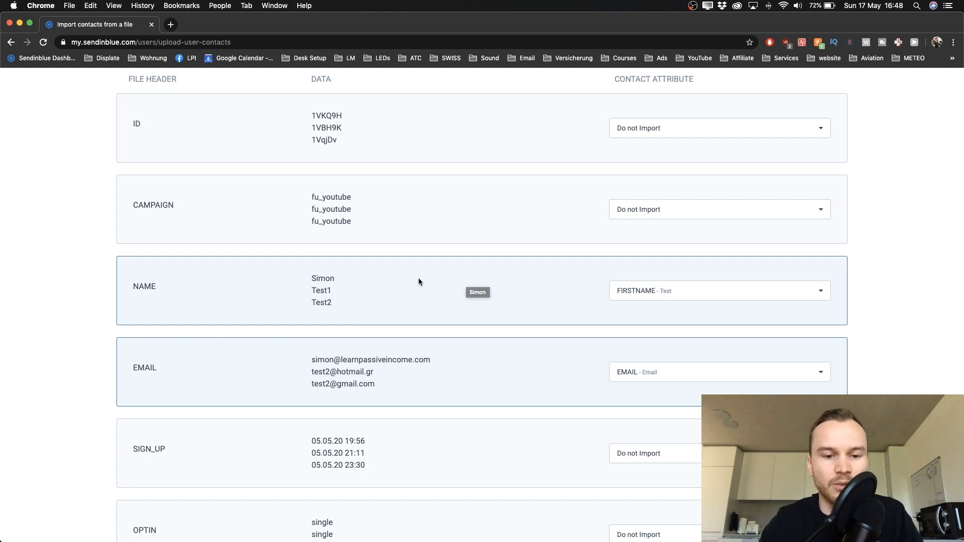
{"action": "scroll", "coordinate": [419, 279], "scroll_direction": "down", "scroll_amount": 2}
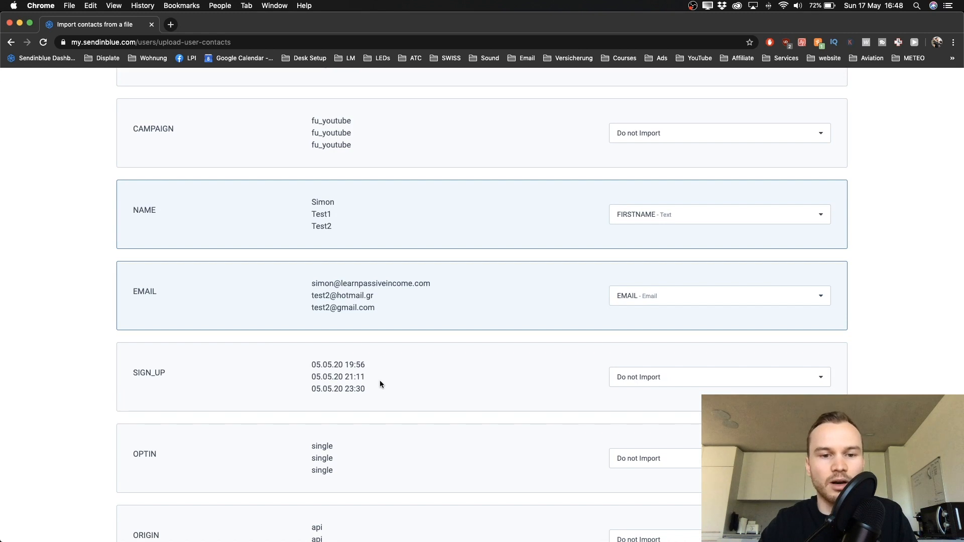
{"action": "scroll", "coordinate": [379, 381], "scroll_direction": "down", "scroll_amount": 12}
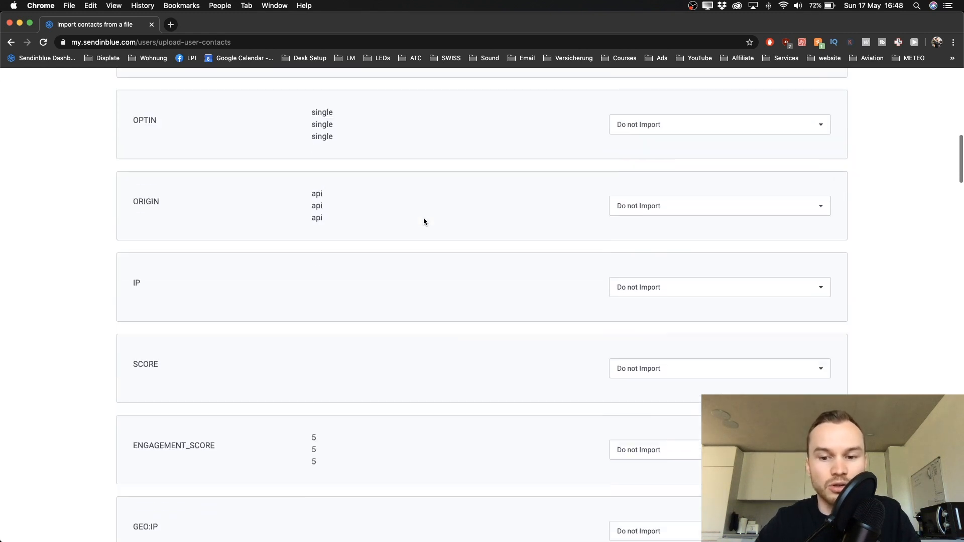
{"action": "scroll", "coordinate": [423, 222], "scroll_direction": "down", "scroll_amount": 20}
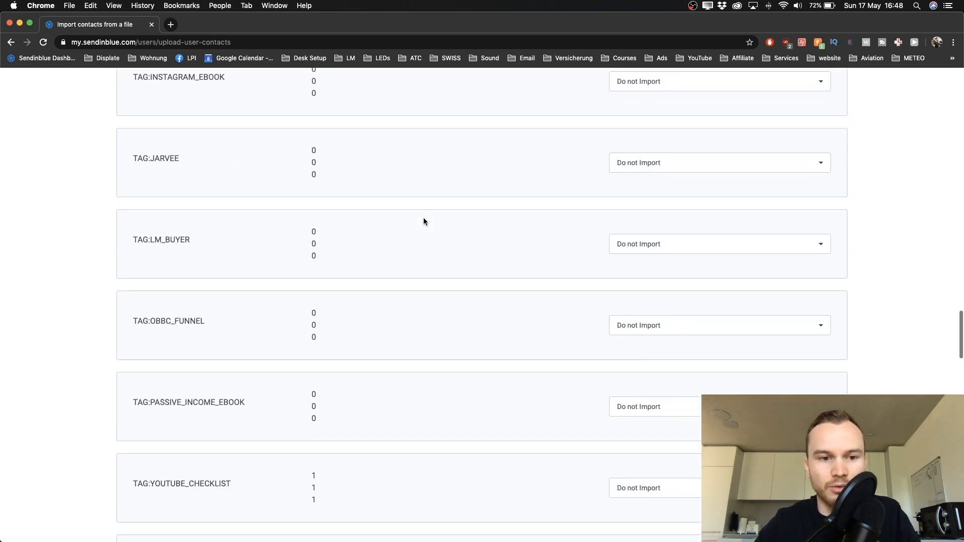
{"action": "scroll", "coordinate": [424, 222], "scroll_direction": "down", "scroll_amount": 10}
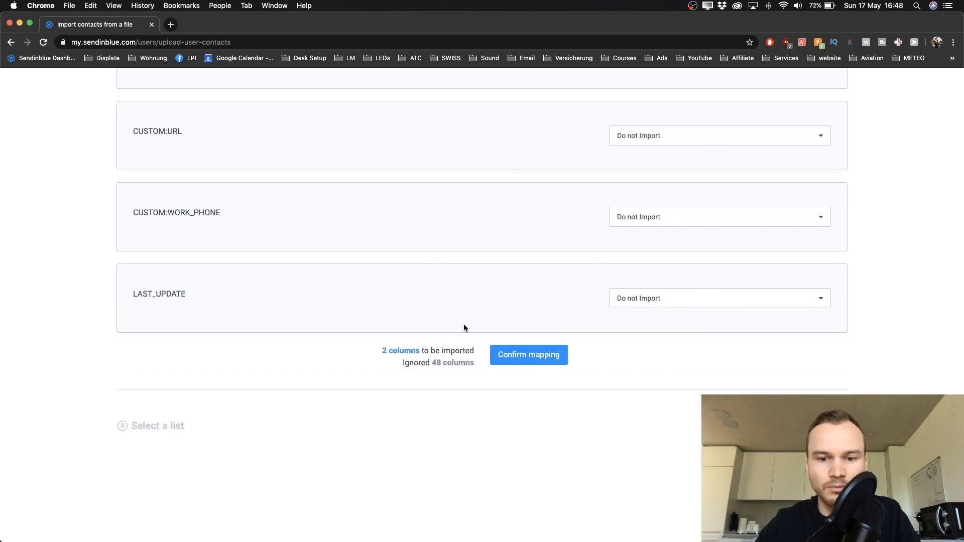
{"action": "left_click", "coordinate": [525, 357]}
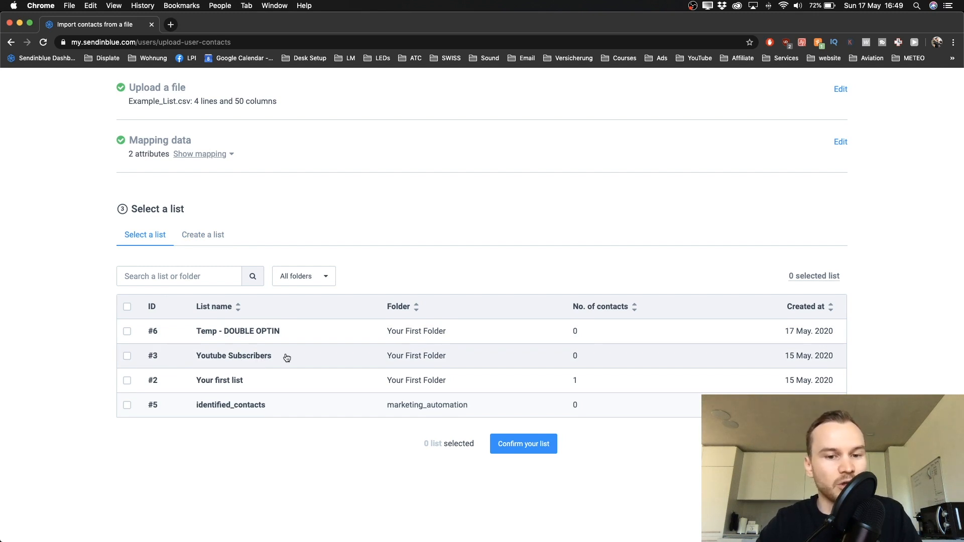
Step: Pick #3 Youtube Subscribers instead of Your first list as the target and confirm it
{"action": "scroll", "coordinate": [212, 370], "scroll_direction": "down", "scroll_amount": 1}
{"action": "scroll", "coordinate": [212, 370], "scroll_direction": "up", "scroll_amount": 1}
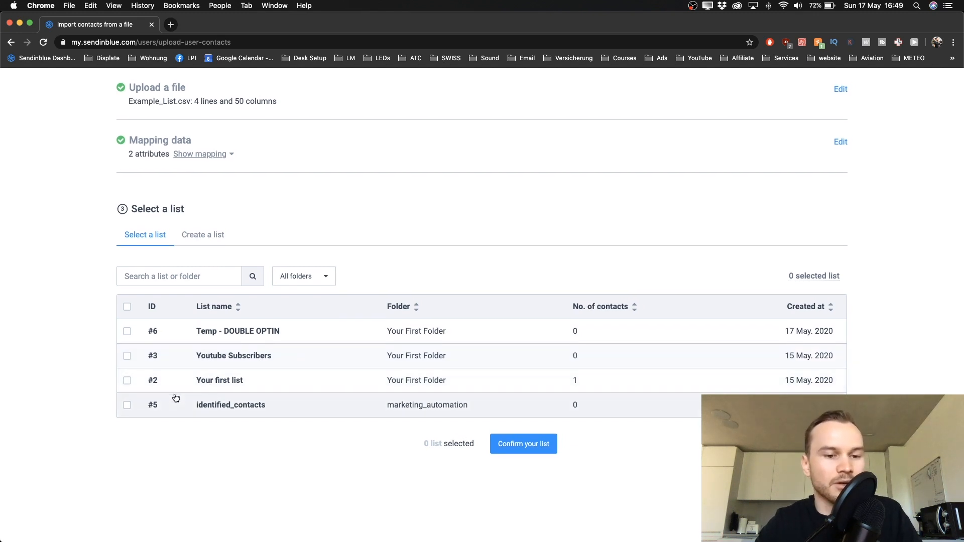
{"action": "left_click", "coordinate": [128, 382]}
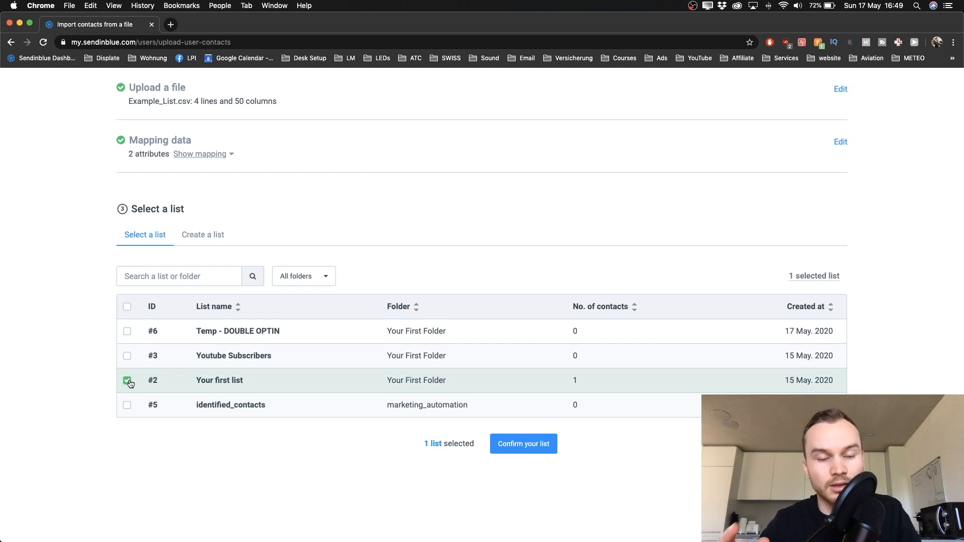
{"action": "left_click", "coordinate": [128, 382]}
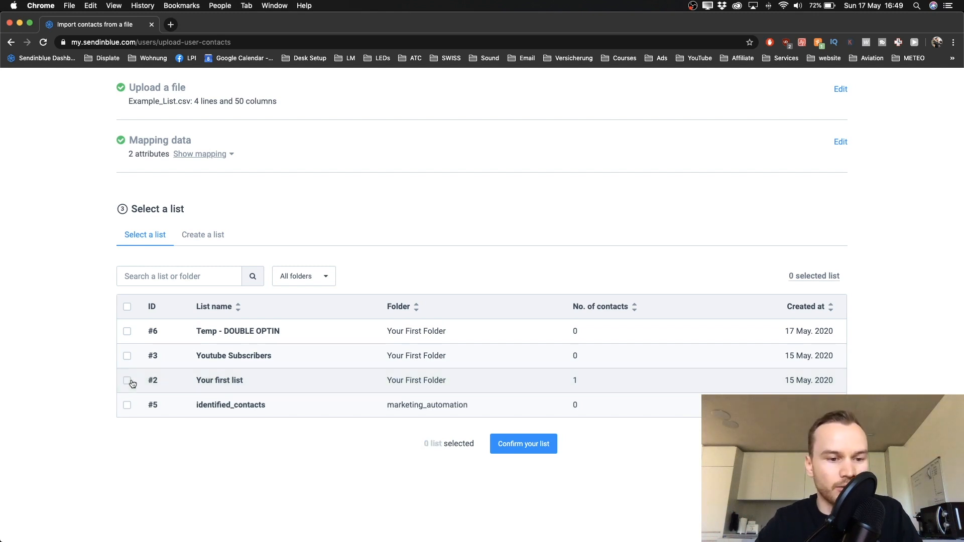
{"action": "left_click", "coordinate": [128, 357]}
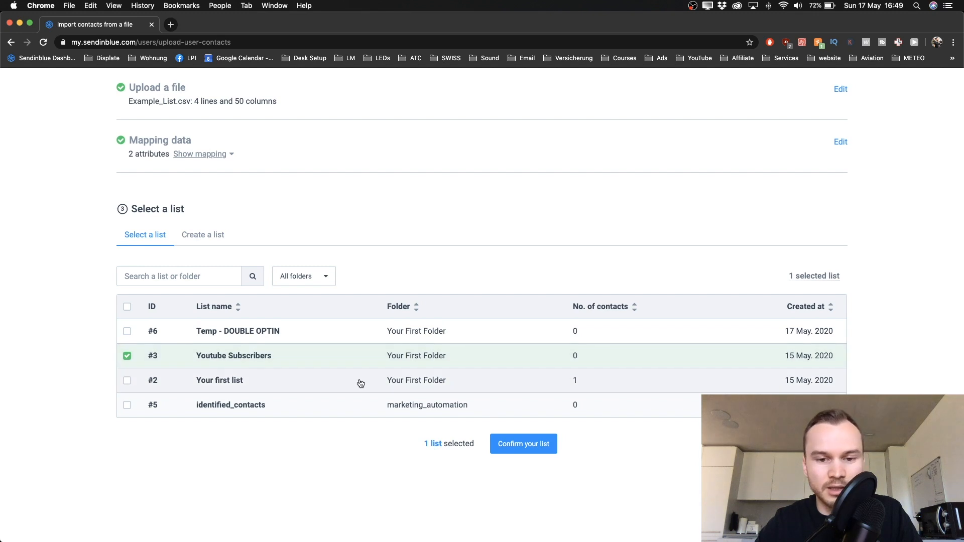
{"action": "left_click", "coordinate": [520, 450]}
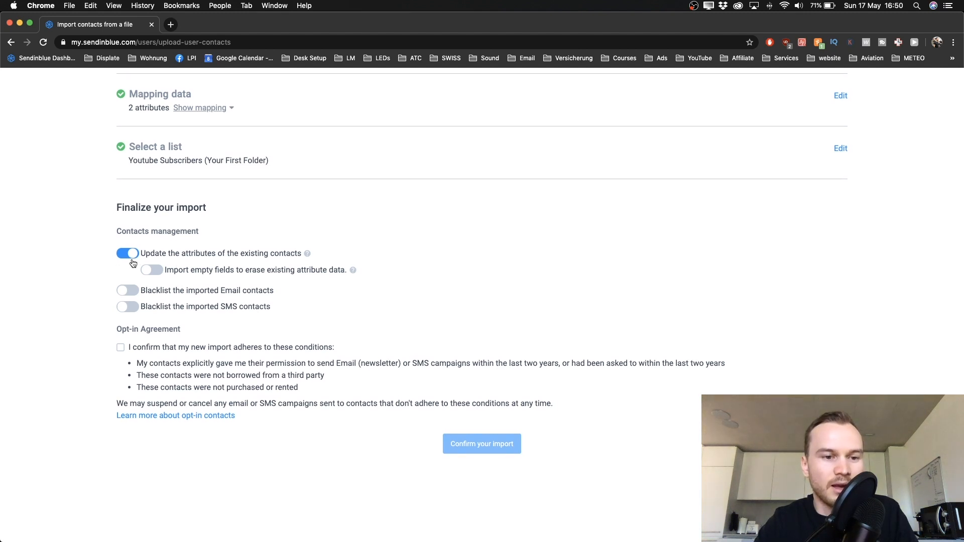
Step: Keep existing-contact attribute updates on, accept the opt-in terms, and confirm the Youtube Subscribers import
{"action": "left_click_drag", "start_coordinate": [141, 254], "coordinate": [257, 258]}
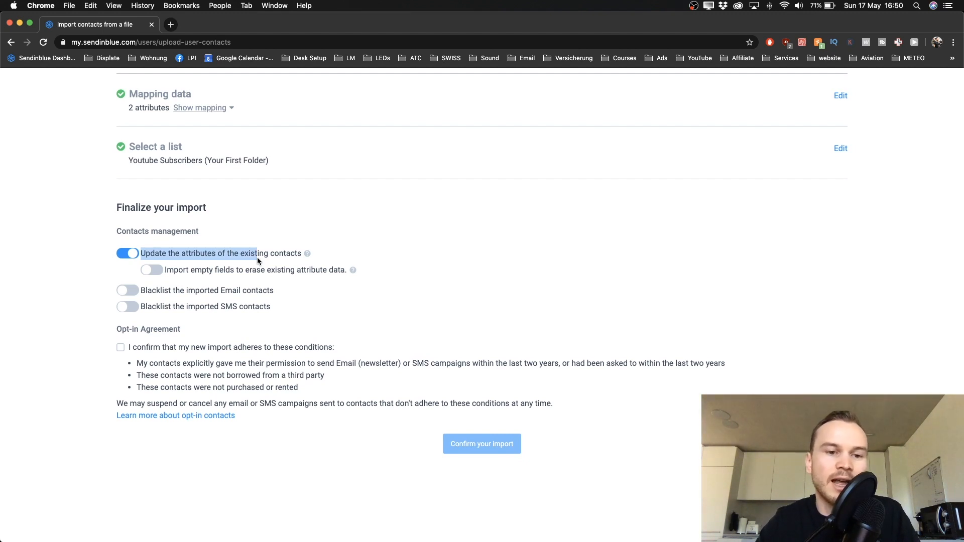
{"action": "left_click", "coordinate": [257, 258]}
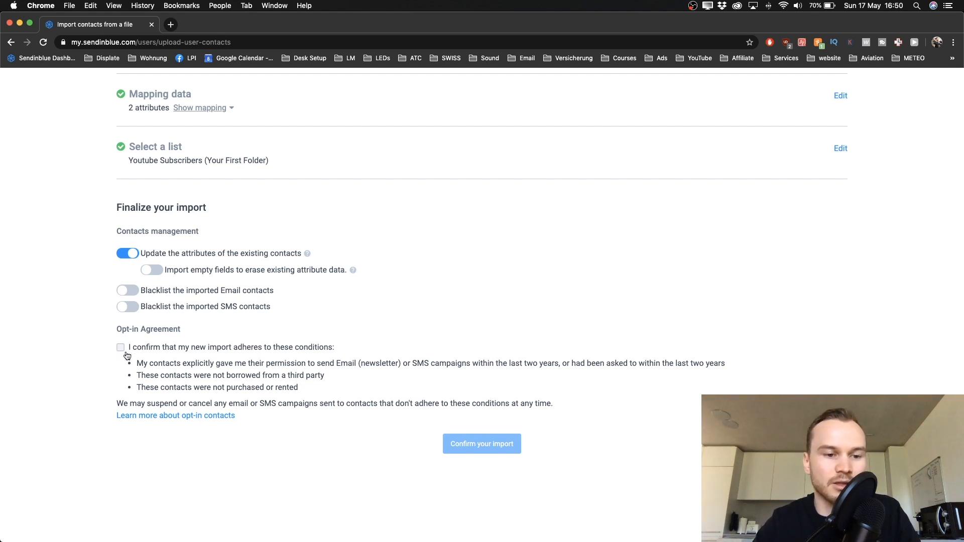
{"action": "left_click", "coordinate": [121, 350]}
{"action": "left_click", "coordinate": [131, 350]}
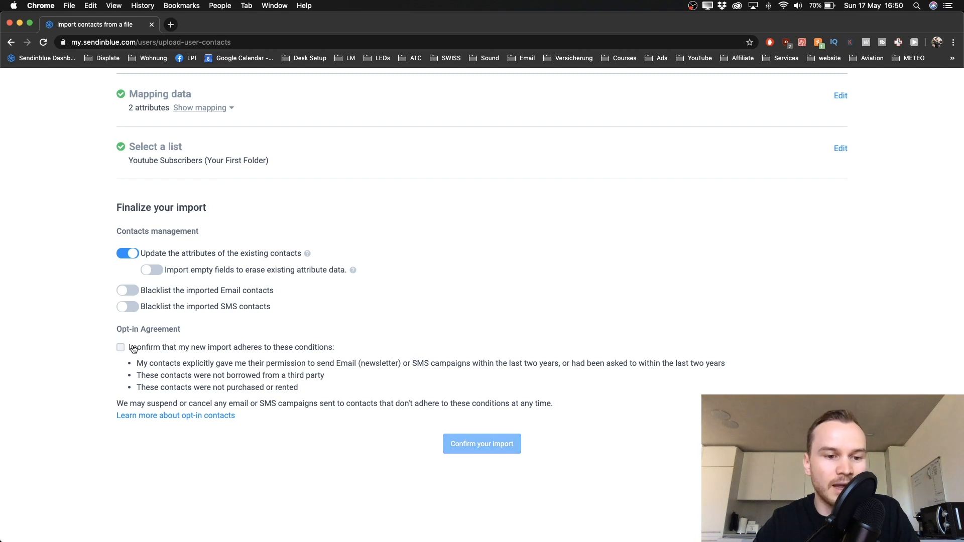
{"action": "left_click", "coordinate": [123, 350]}
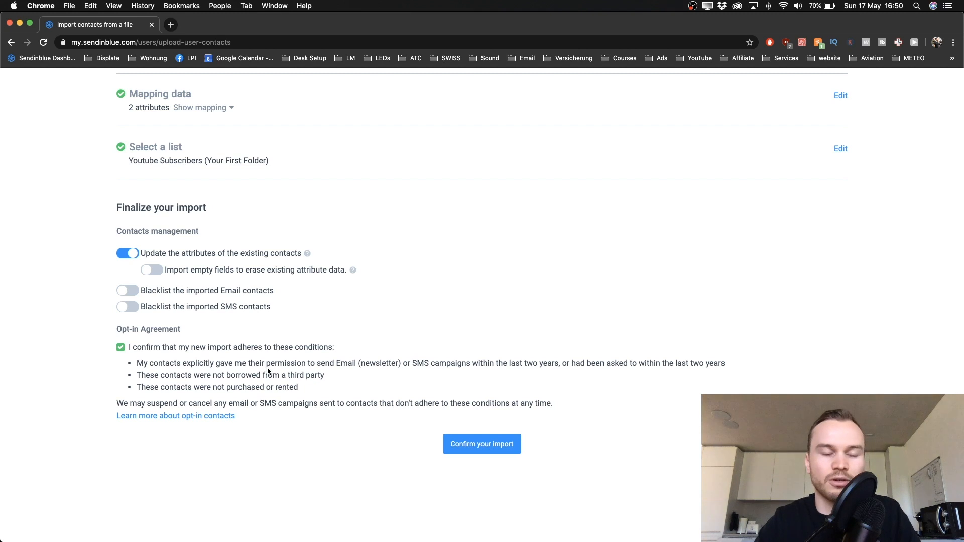
{"action": "left_click", "coordinate": [487, 453]}
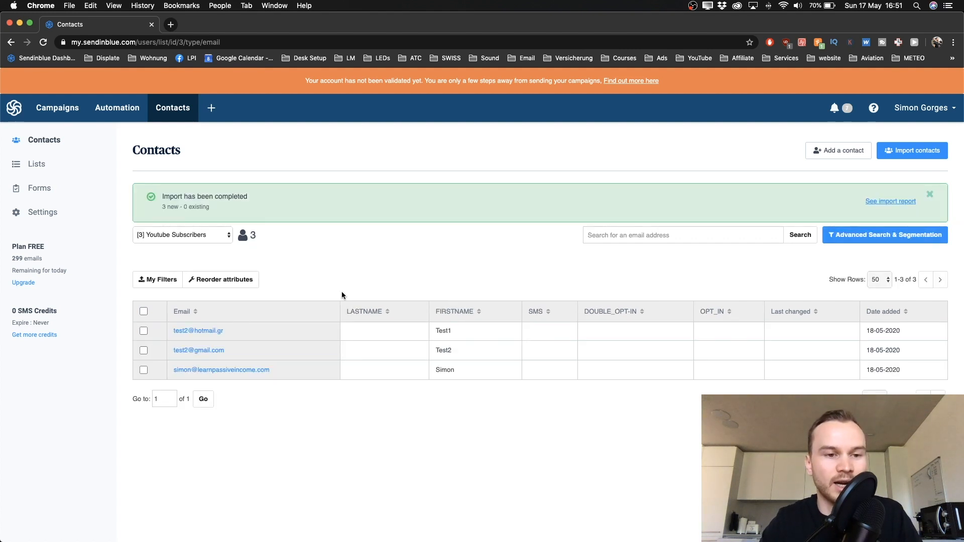
Step: Check the 'Import has been completed' banner for the three new Youtube Subscribers contacts
{"action": "left_click_drag", "start_coordinate": [162, 197], "coordinate": [239, 195]}
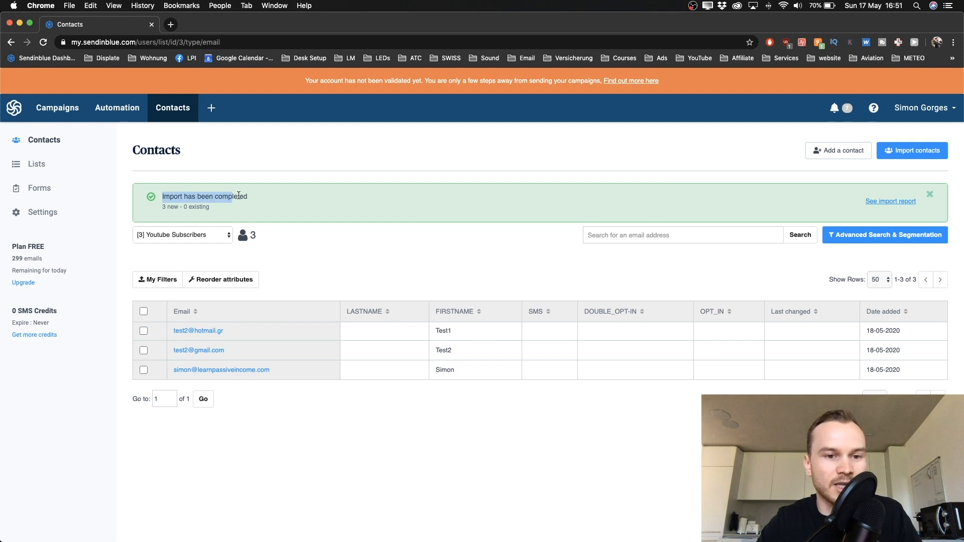
{"action": "left_click", "coordinate": [272, 197]}
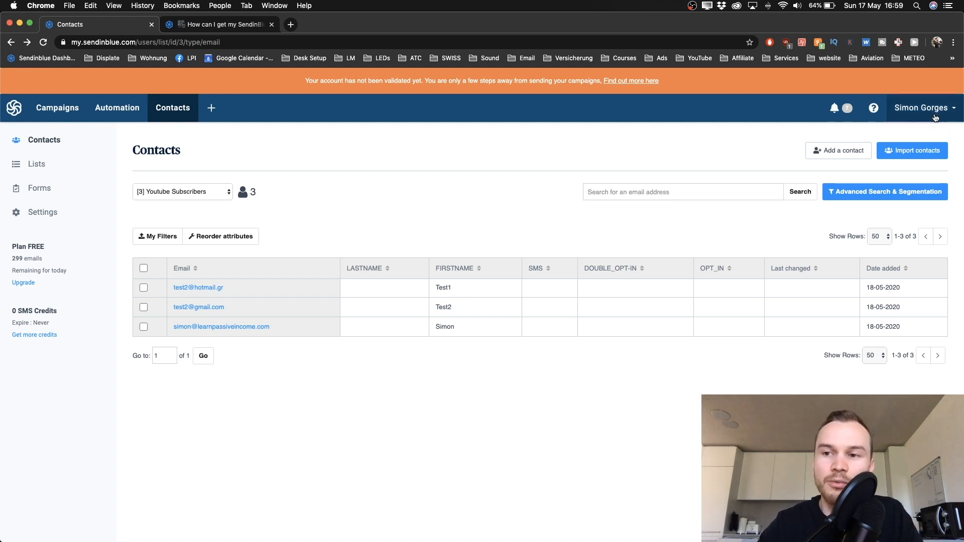
Step: Go to Senders & IP via the account menu, review both verified senders, and start a new sender
{"action": "left_click", "coordinate": [912, 109]}
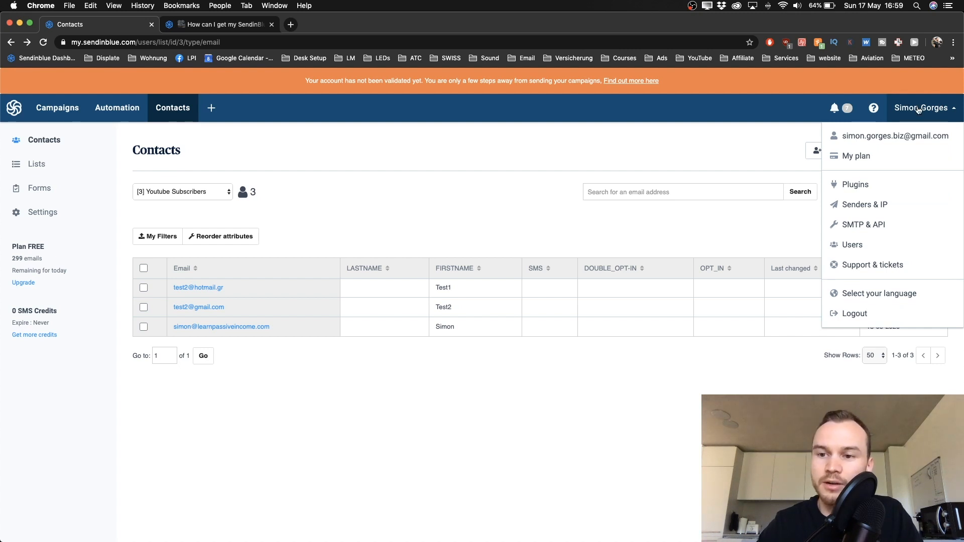
{"action": "left_click", "coordinate": [867, 211]}
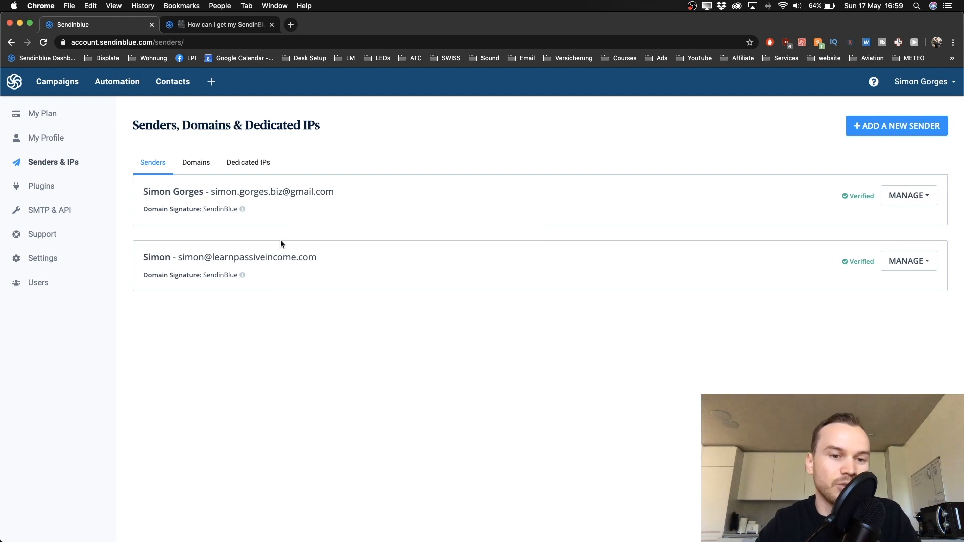
{"action": "left_click_drag", "start_coordinate": [207, 192], "coordinate": [355, 194]}
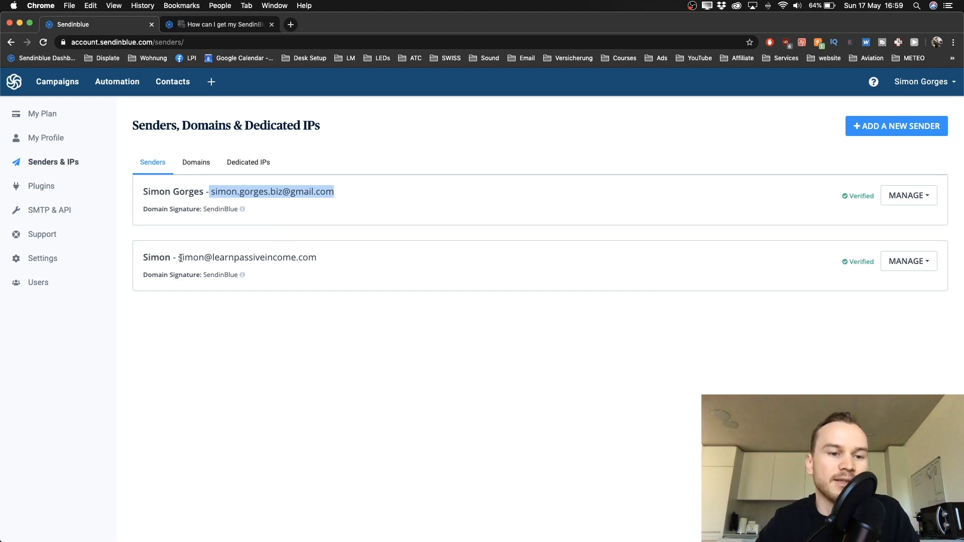
{"action": "left_click_drag", "start_coordinate": [179, 258], "coordinate": [333, 258]}
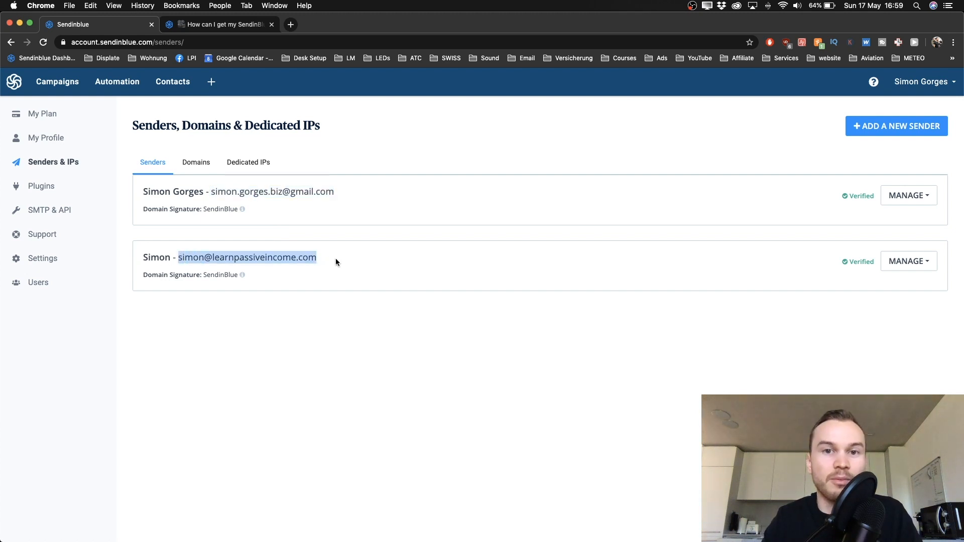
{"action": "left_click", "coordinate": [442, 308]}
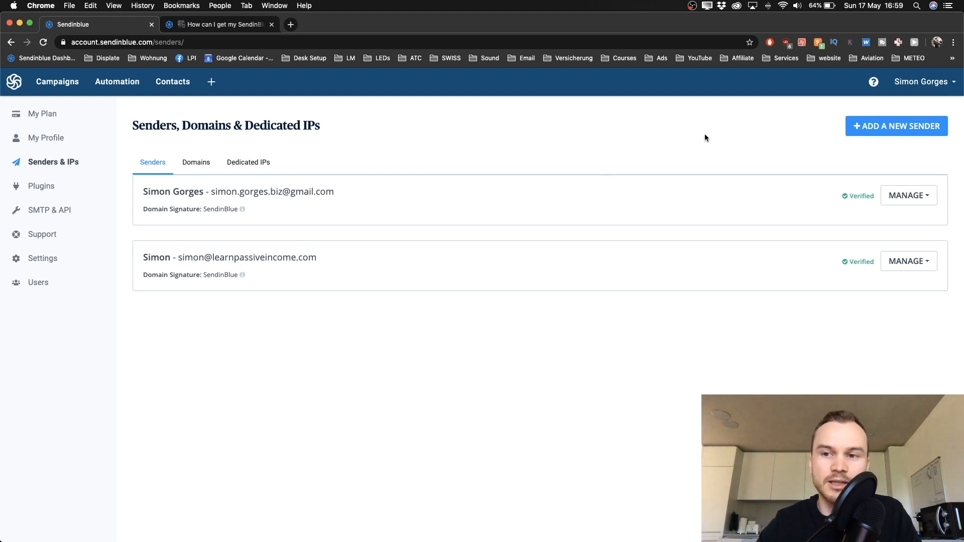
{"action": "left_click", "coordinate": [874, 133]}
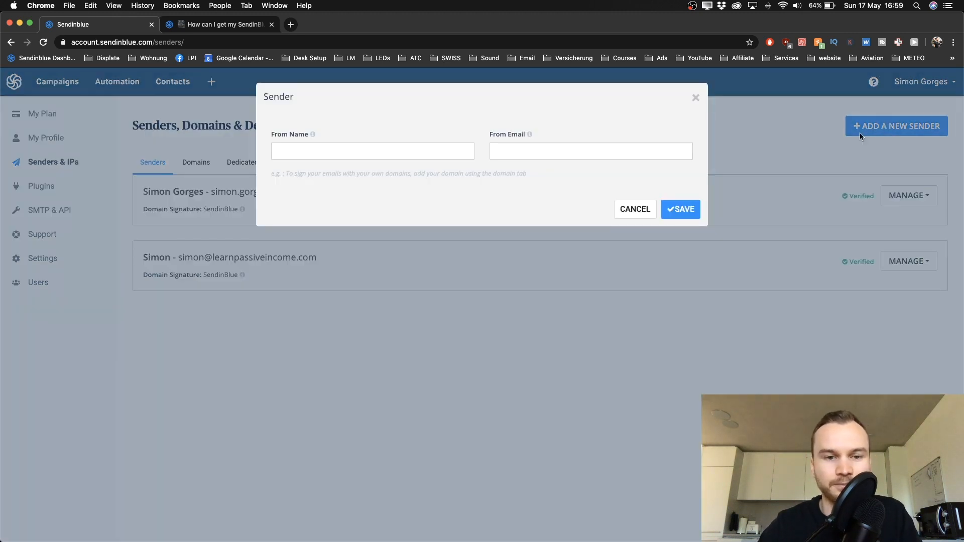
Step: Fill in the sender's From Name and From Email, then close the Sender form without saving
{"action": "left_click", "coordinate": [375, 149]}
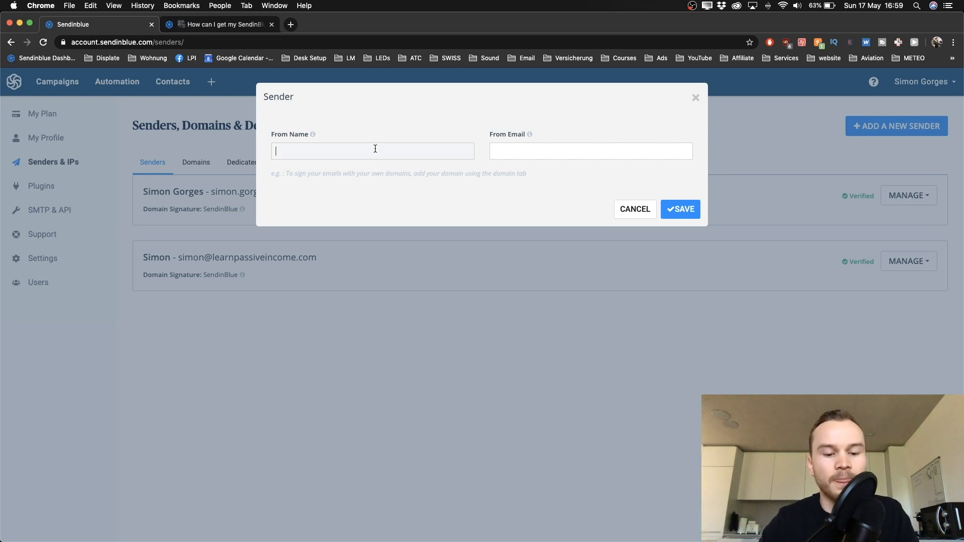
{"action": "type", "text": "Simon"}
{"action": "key", "text": "BackSpace"}
{"action": "key", "text": "BackSpace"}
{"action": "key", "text": "BackSpace"}
{"action": "key", "text": "BackSpace"}
{"action": "type", "text": "imon"}
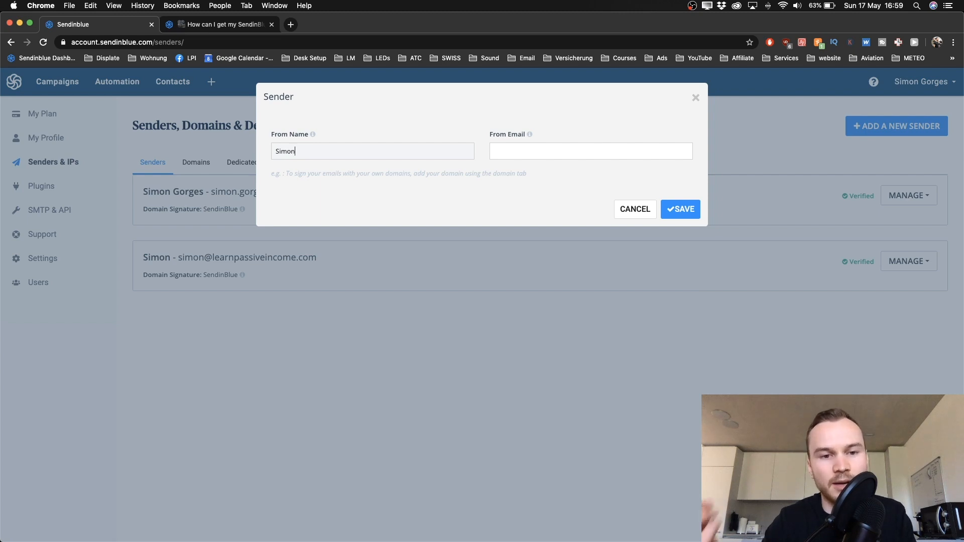
{"action": "left_click", "coordinate": [510, 148]}
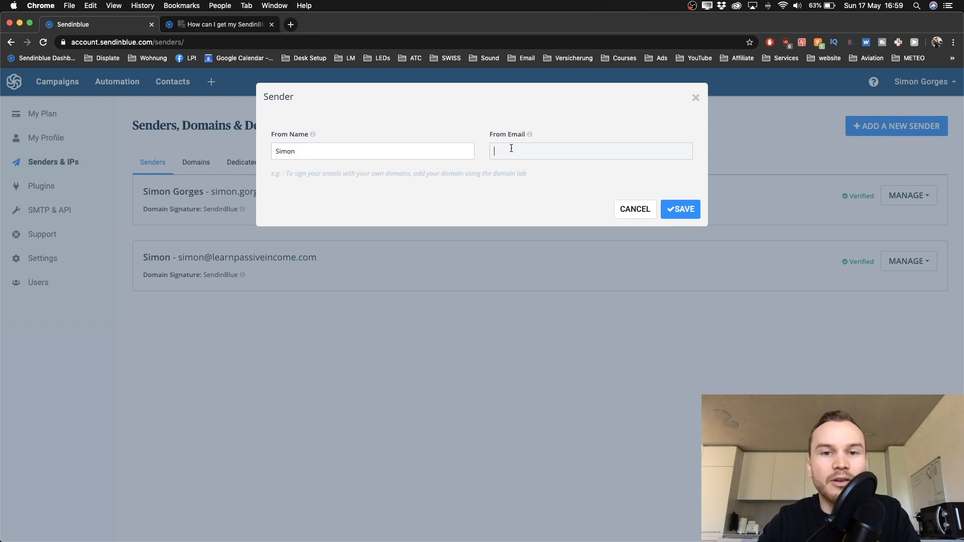
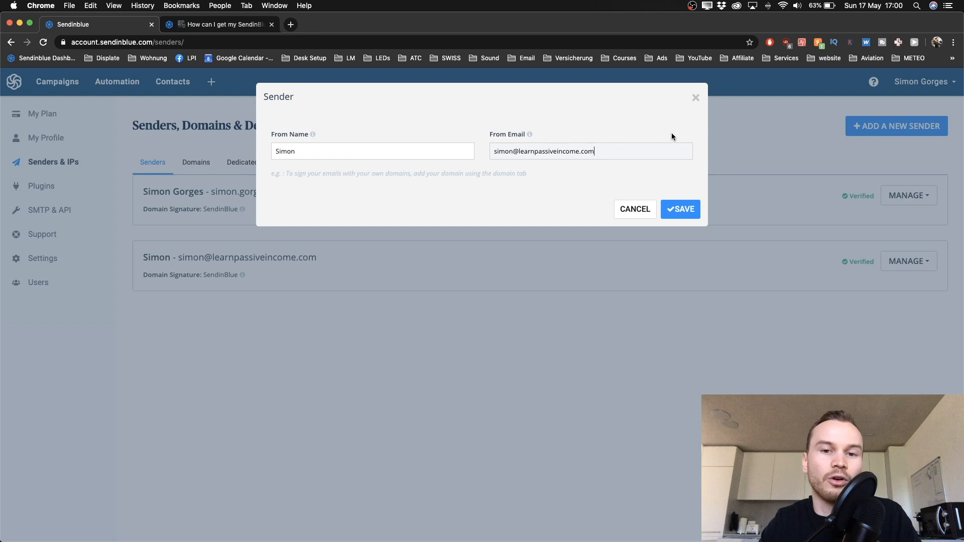
{"action": "left_click_drag", "start_coordinate": [492, 152], "coordinate": [602, 152]}
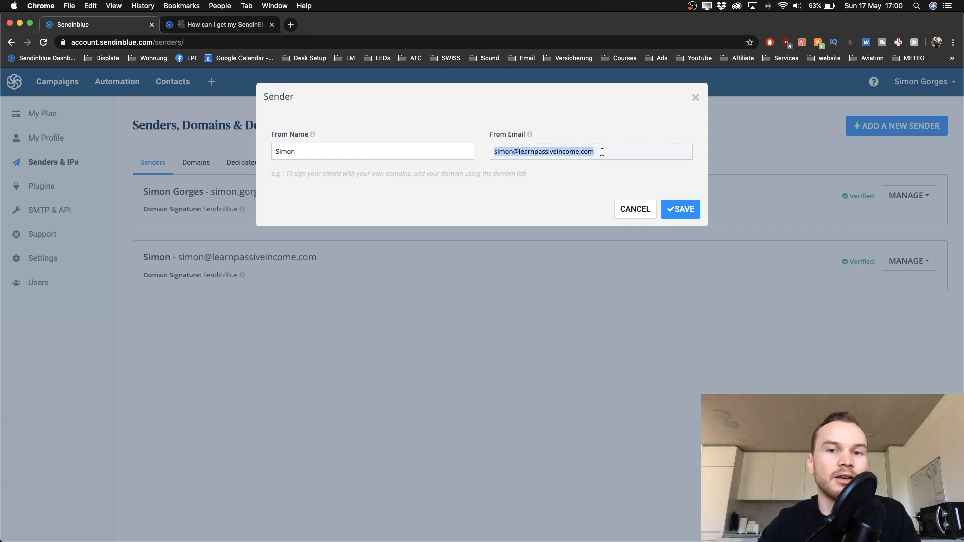
{"action": "left_click", "coordinate": [696, 97]}
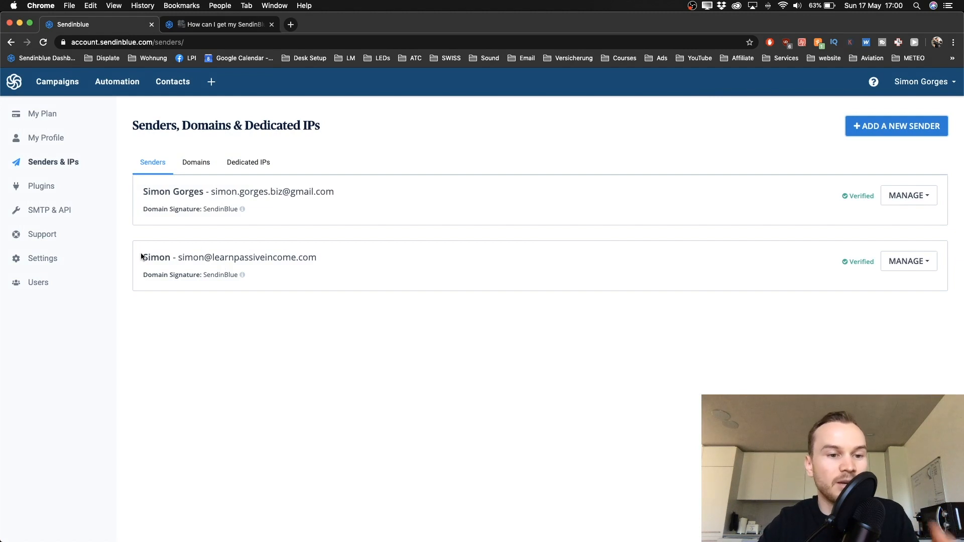
{"action": "left_click_drag", "start_coordinate": [143, 255], "coordinate": [333, 298]}
{"action": "left_click", "coordinate": [333, 298]}
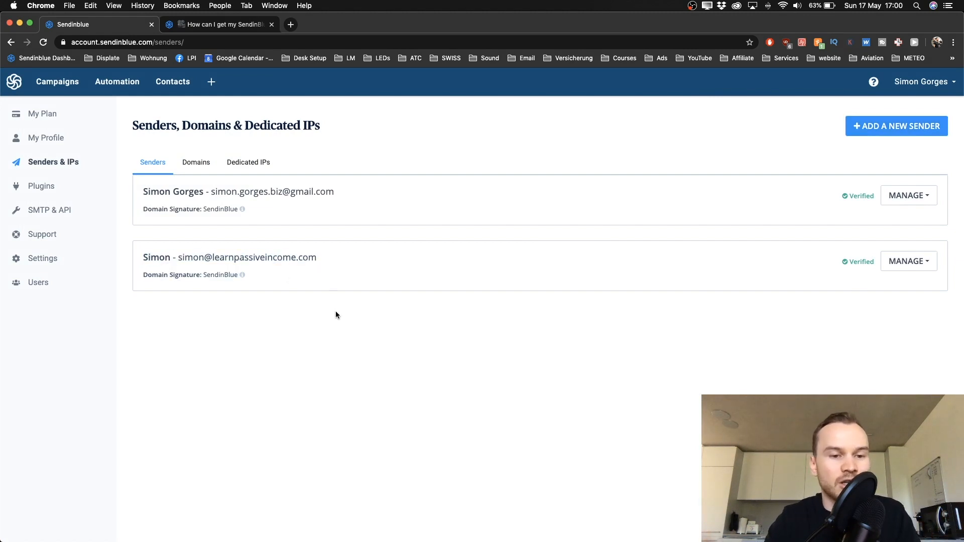
{"action": "left_click_drag", "start_coordinate": [176, 258], "coordinate": [325, 261]}
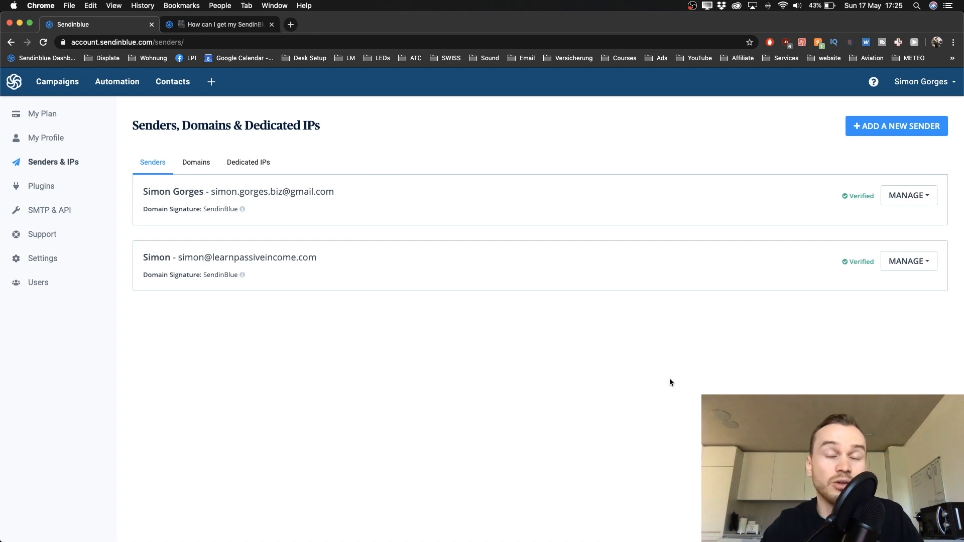
Step: Go back to the All Contacts overview listing 4 contacts
{"action": "left_click", "coordinate": [176, 83]}
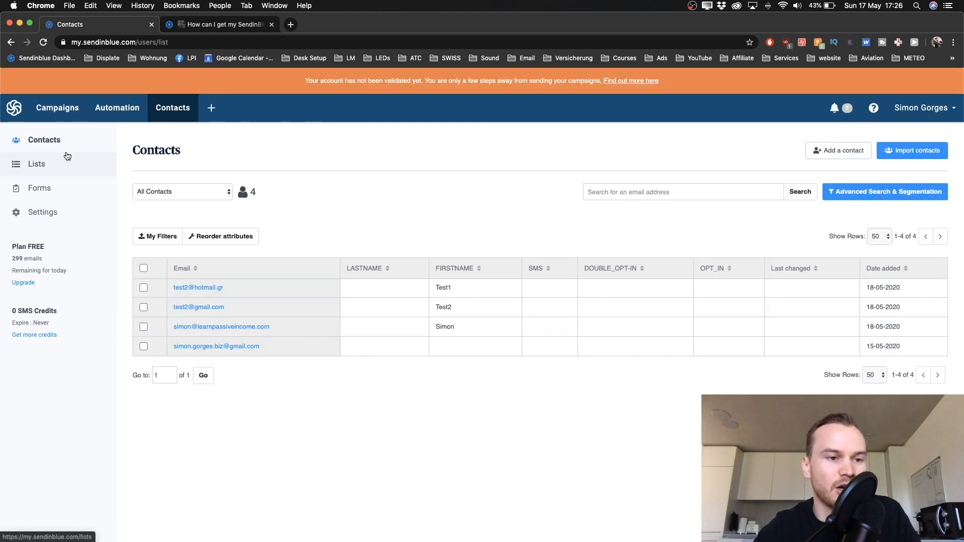
Step: Create a new subscription form named 'Tutorial' and pass setup with GDPR fields unchecked
{"action": "left_click", "coordinate": [42, 194]}
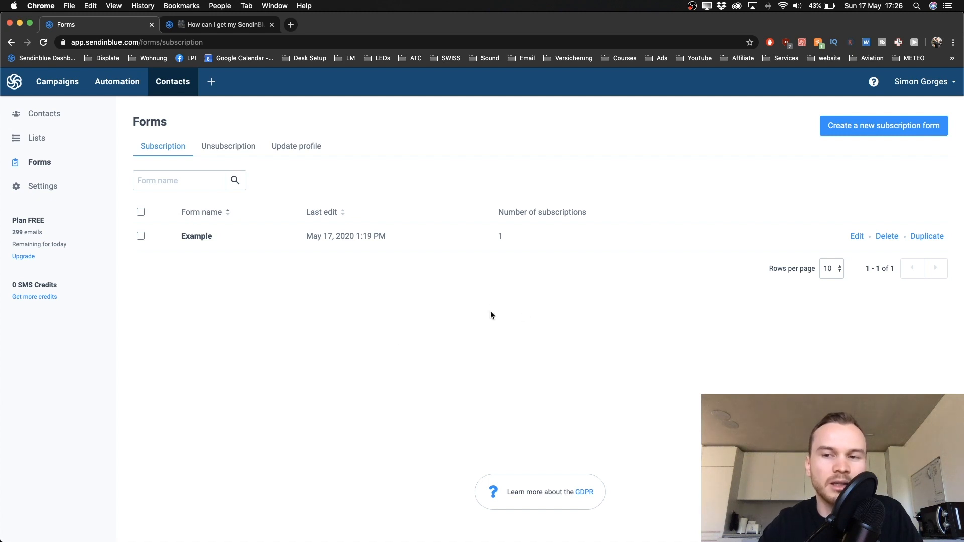
{"action": "left_click", "coordinate": [850, 136]}
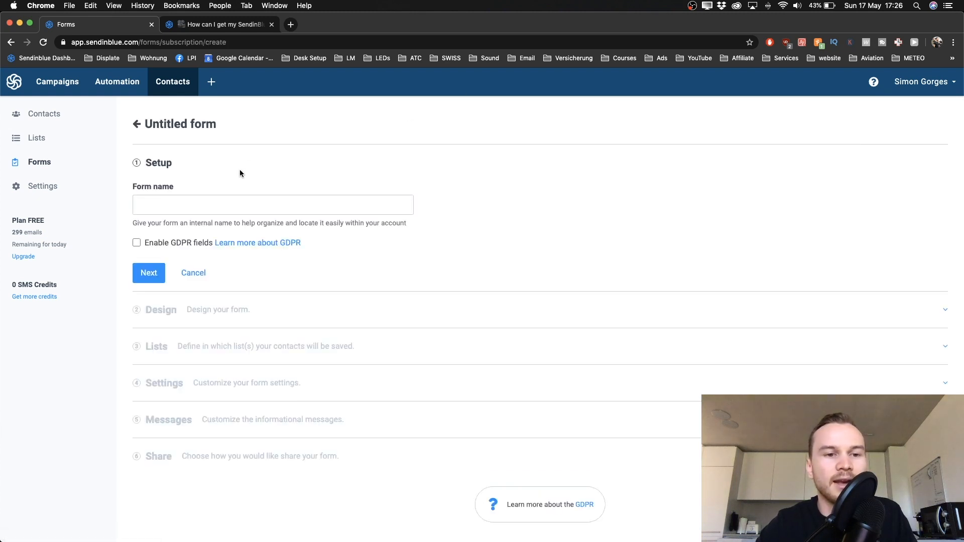
{"action": "left_click", "coordinate": [216, 211]}
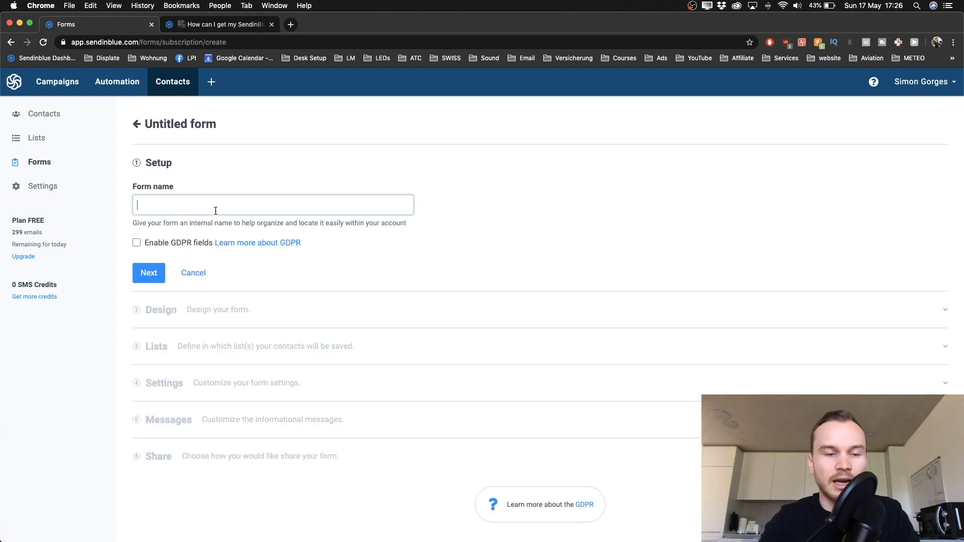
{"action": "type", "text": "Tutorial"}
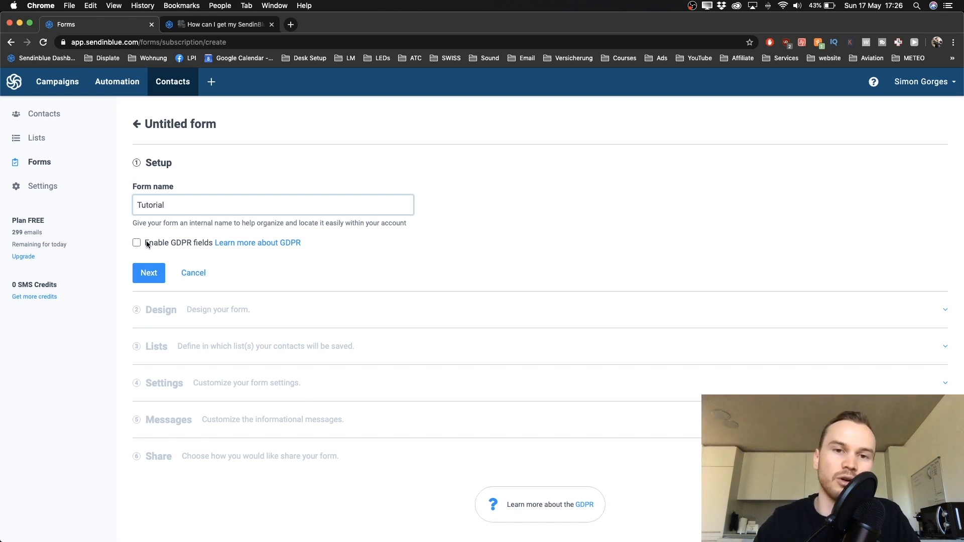
{"action": "left_click", "coordinate": [147, 271]}
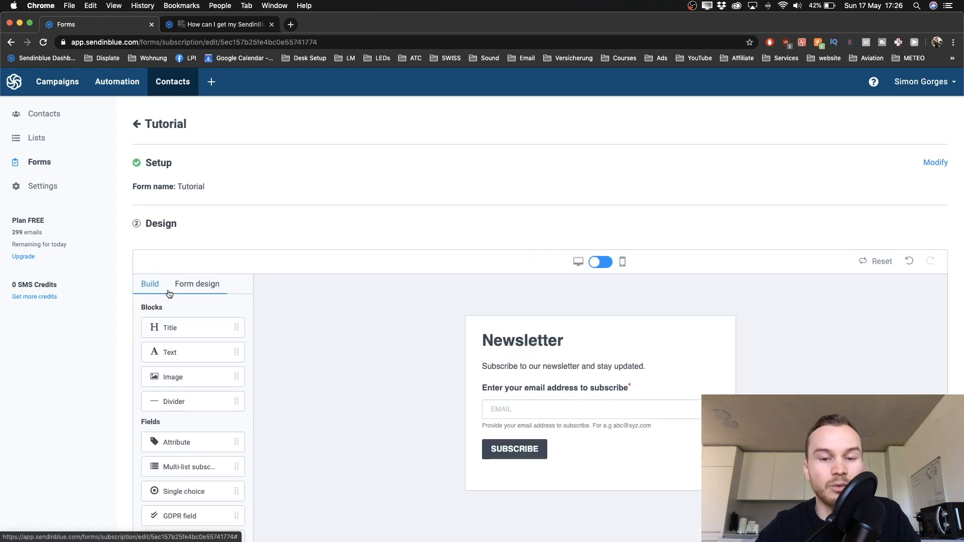
Step: Add a trial FIRSTNAME attribute field to the Newsletter form, delete it again, and show Form design
{"action": "scroll", "coordinate": [267, 322], "scroll_direction": "down", "scroll_amount": 5}
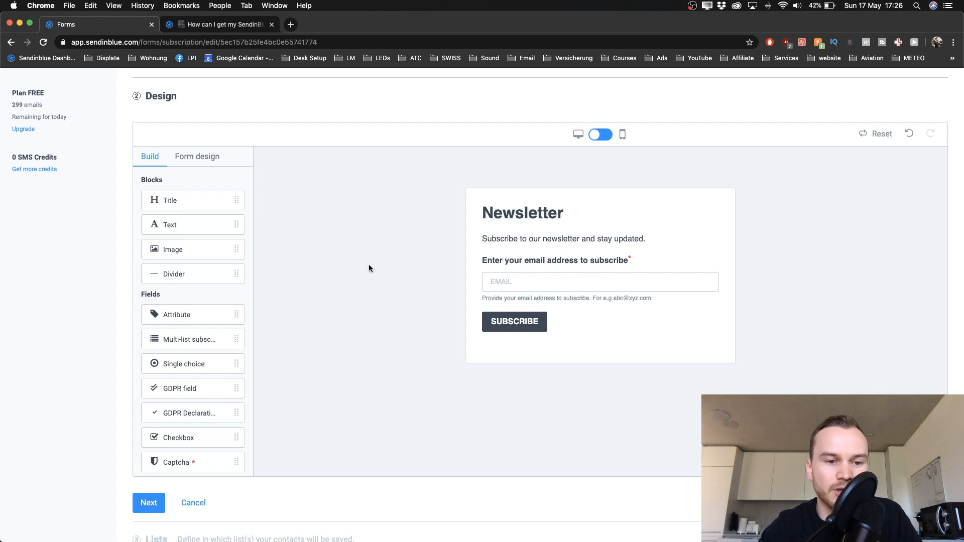
{"action": "scroll", "coordinate": [349, 239], "scroll_direction": "down", "scroll_amount": 1}
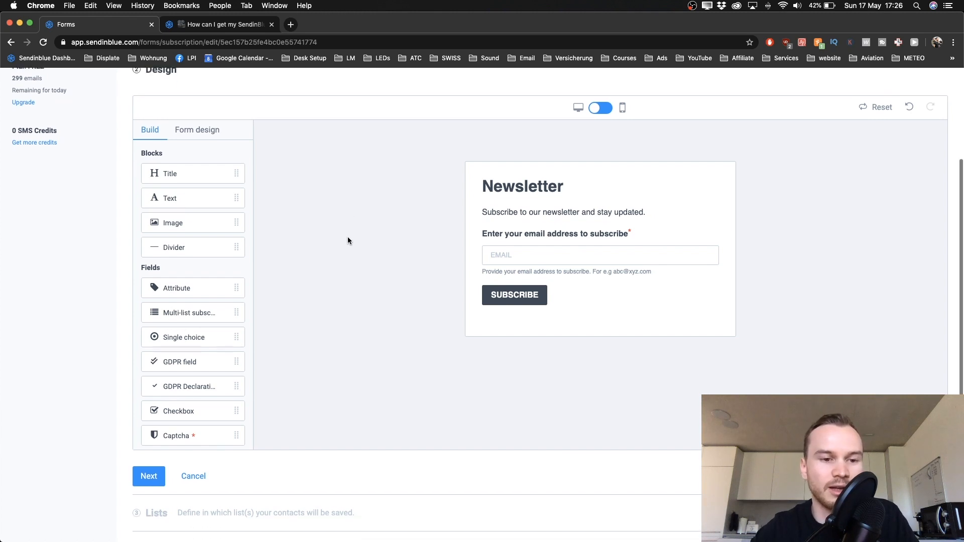
{"action": "left_click_drag", "start_coordinate": [173, 287], "coordinate": [509, 233]}
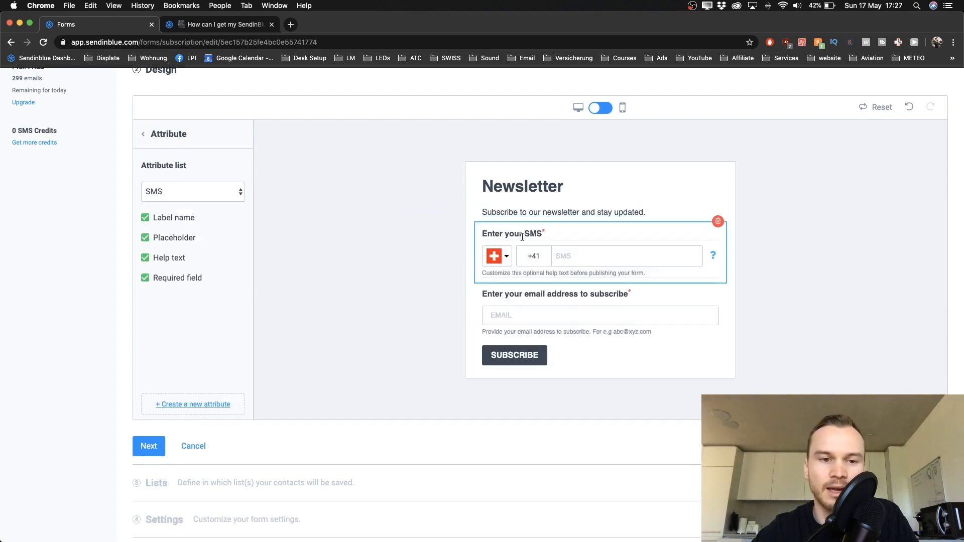
{"action": "left_click", "coordinate": [190, 188]}
{"action": "left_click", "coordinate": [191, 213]}
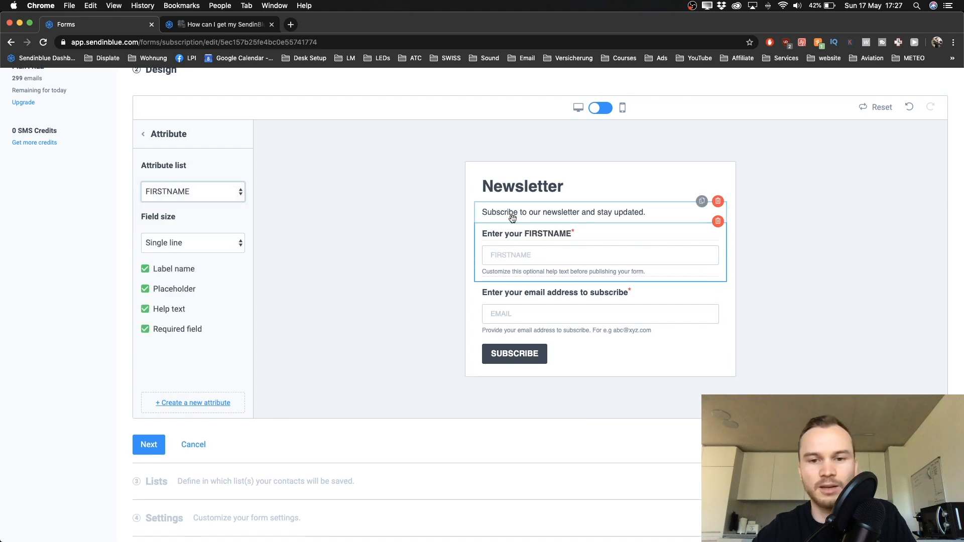
{"action": "left_click", "coordinate": [423, 269]}
{"action": "double_click", "coordinate": [555, 255]}
{"action": "left_click", "coordinate": [719, 221]}
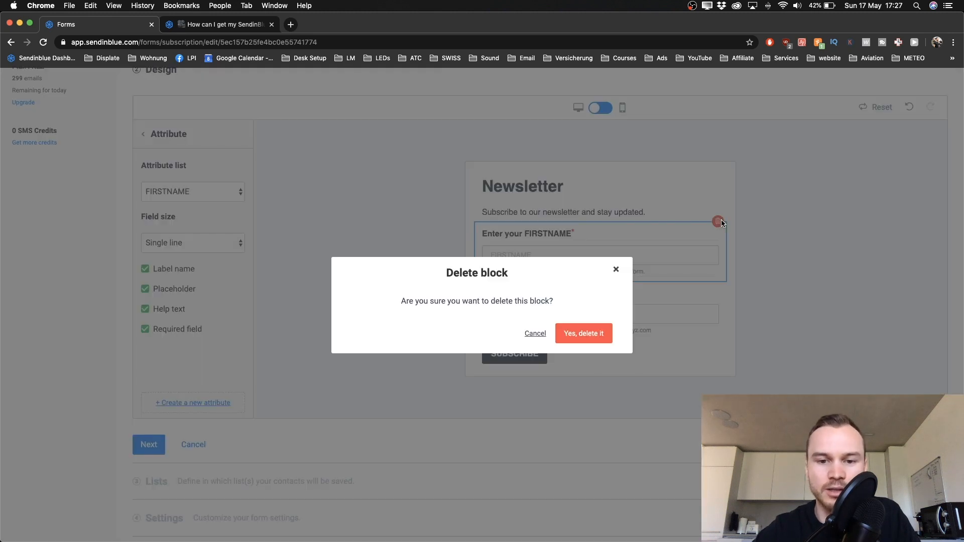
{"action": "left_click", "coordinate": [586, 334]}
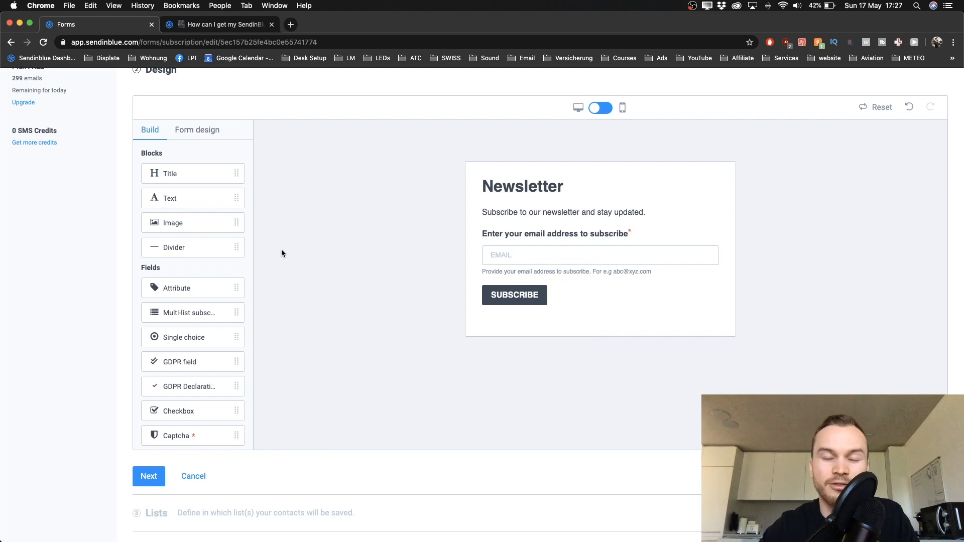
{"action": "left_click", "coordinate": [206, 142]}
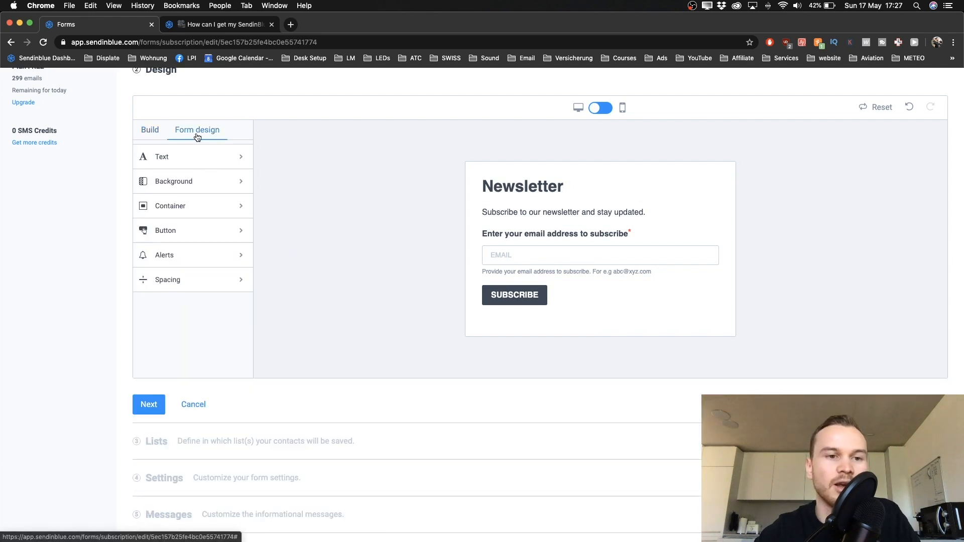
Step: Review the form in Build, Form design and mobile preview, then accept the design unchanged
{"action": "left_click", "coordinate": [141, 133]}
{"action": "left_click", "coordinate": [194, 139]}
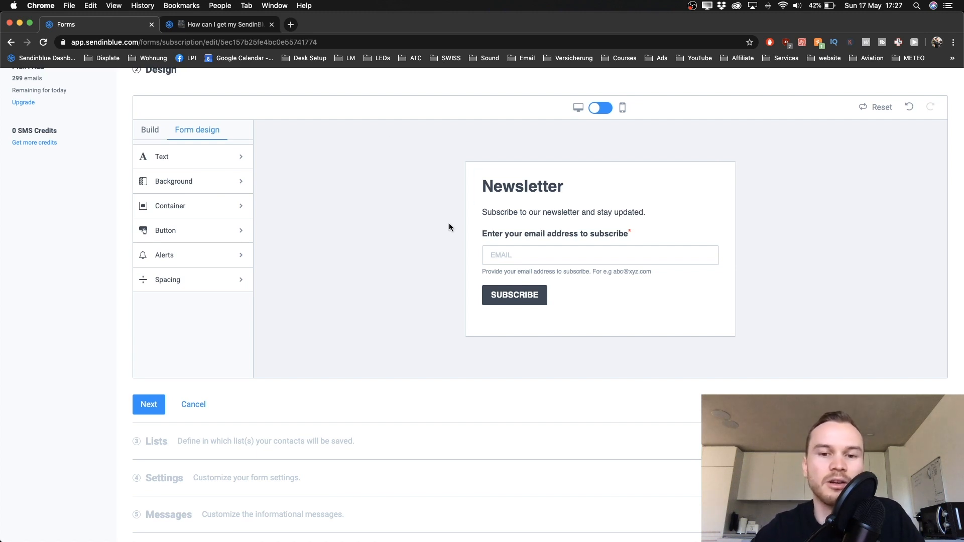
{"action": "left_click", "coordinate": [152, 132]}
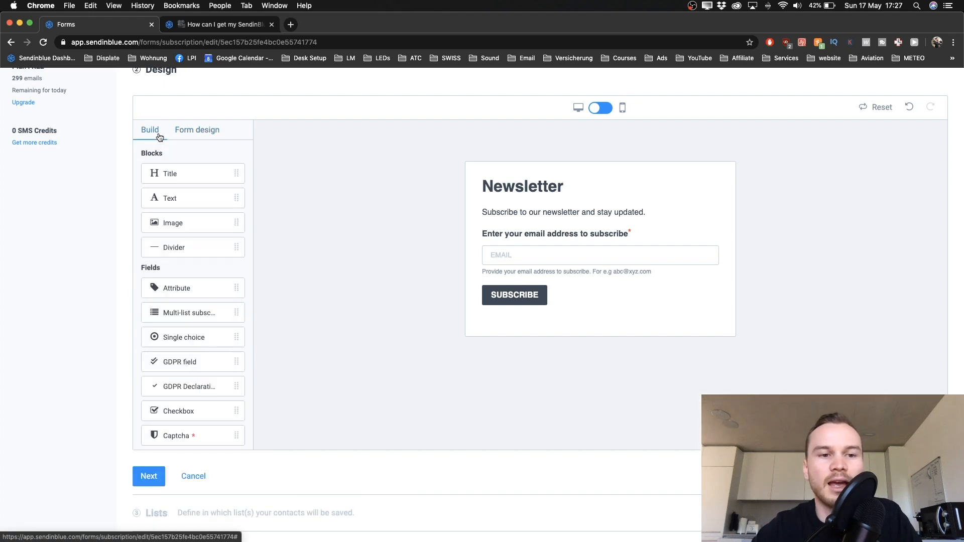
{"action": "left_click", "coordinate": [598, 108]}
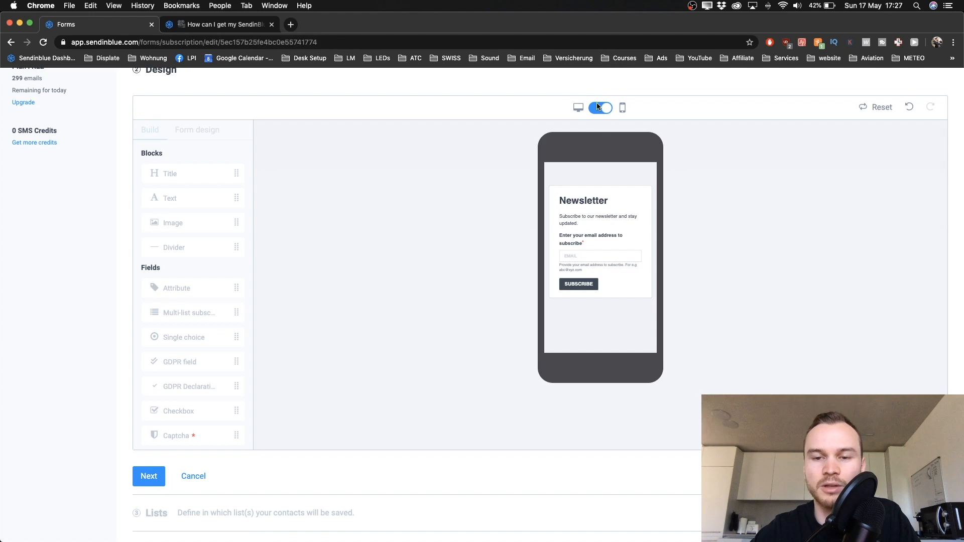
{"action": "left_click", "coordinate": [599, 109]}
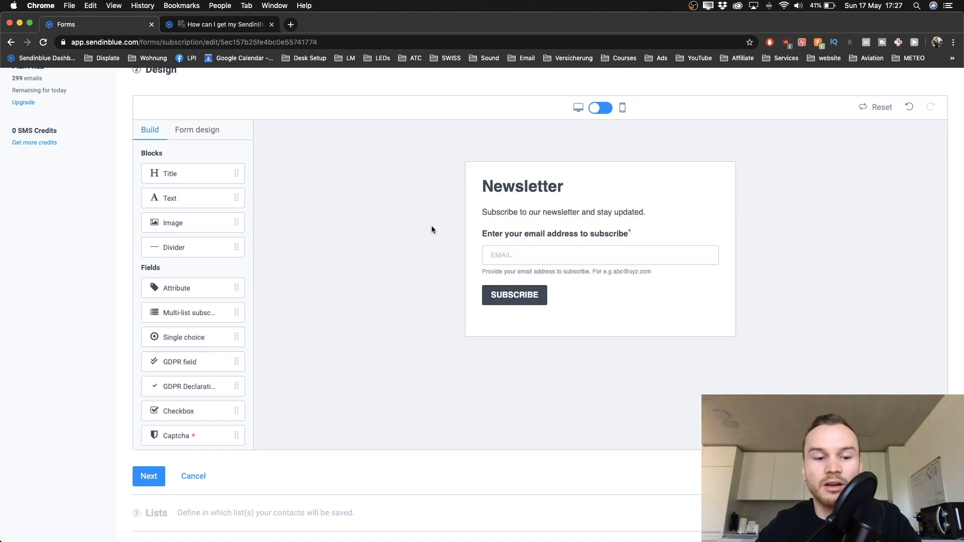
{"action": "scroll", "coordinate": [259, 264], "scroll_direction": "down", "scroll_amount": 2}
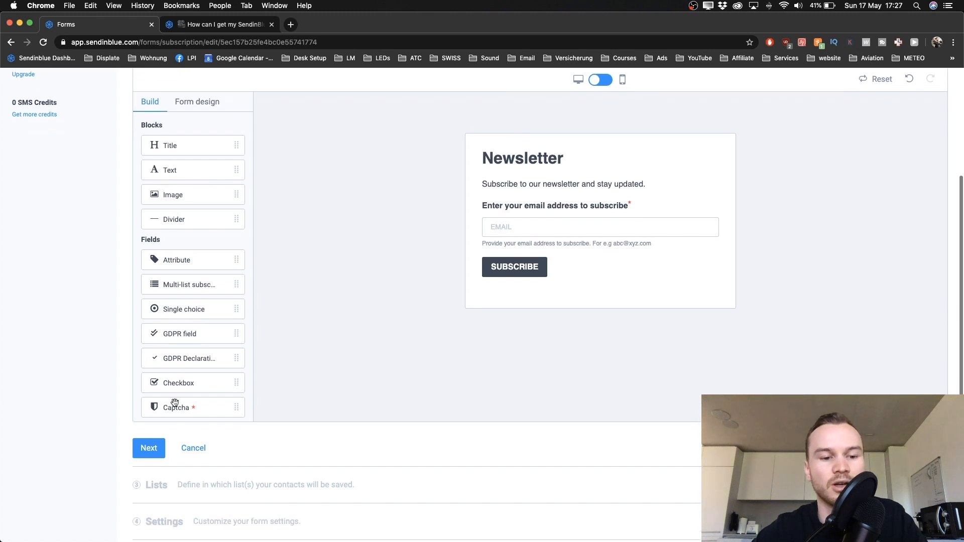
{"action": "left_click", "coordinate": [152, 454]}
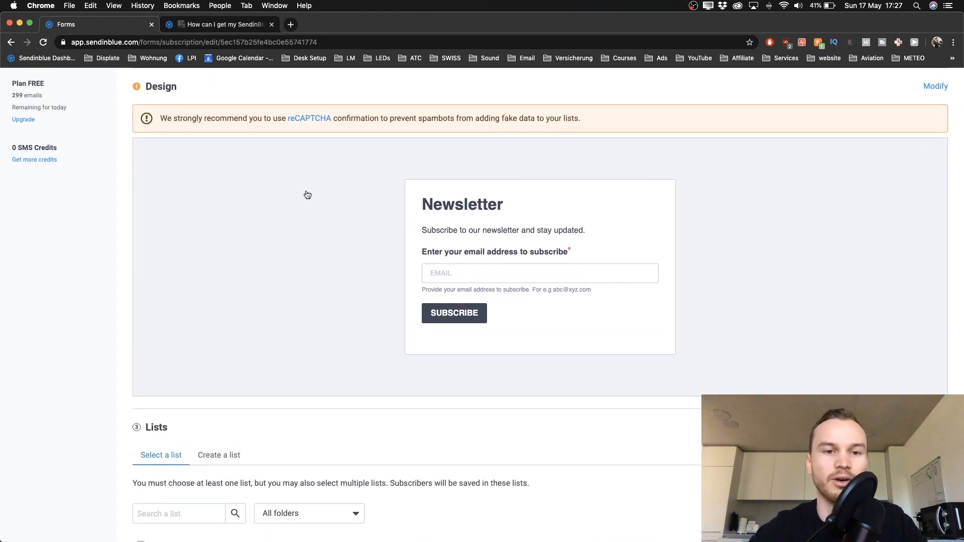
Step: Select Your first list as the Tutorial form's subscriber list and continue to Settings
{"action": "scroll", "coordinate": [302, 191], "scroll_direction": "up", "scroll_amount": 3}
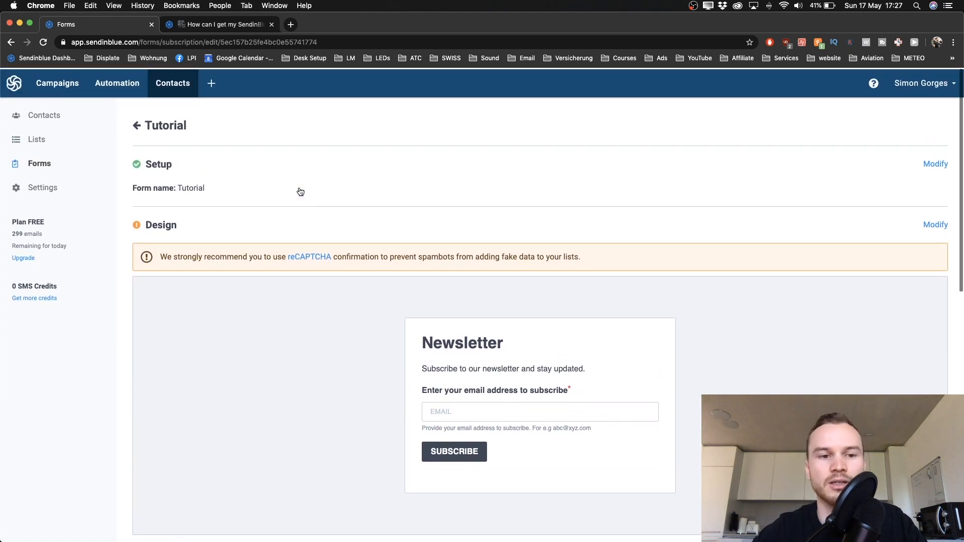
{"action": "scroll", "coordinate": [300, 191], "scroll_direction": "down", "scroll_amount": 3}
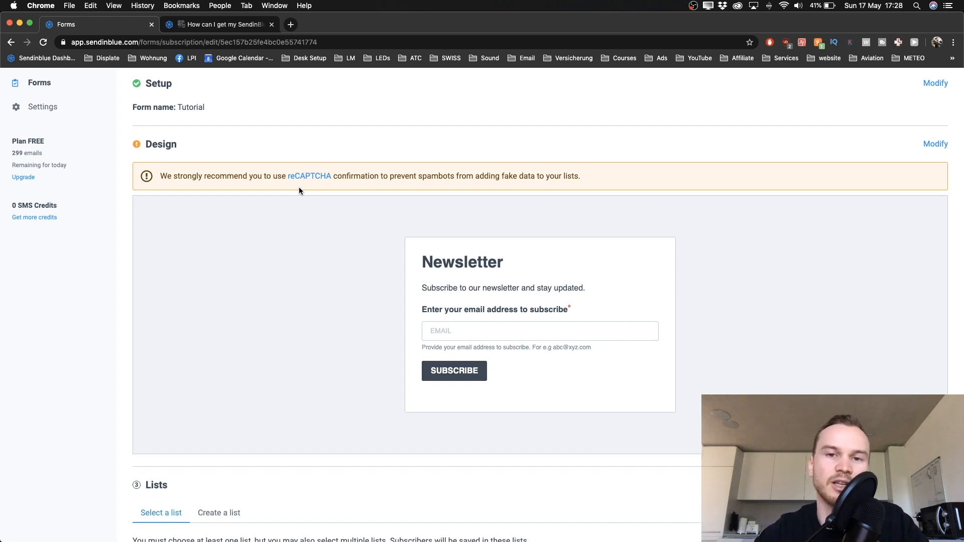
{"action": "scroll", "coordinate": [299, 189], "scroll_direction": "down", "scroll_amount": 5}
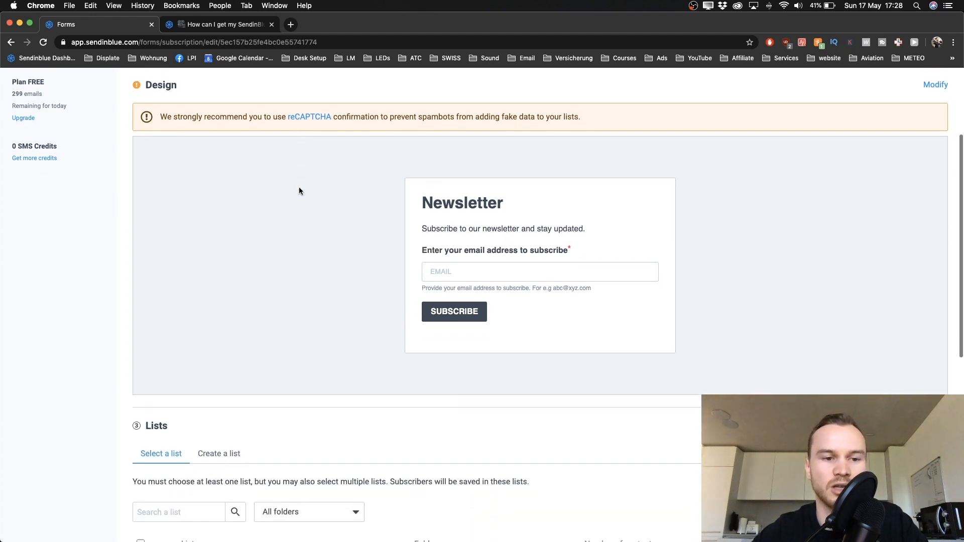
{"action": "scroll", "coordinate": [299, 190], "scroll_direction": "up", "scroll_amount": 1}
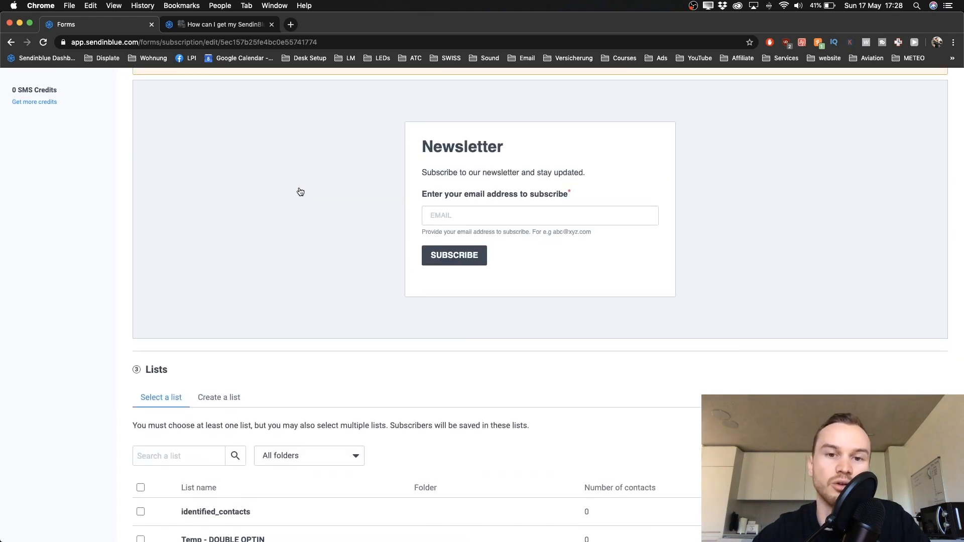
{"action": "scroll", "coordinate": [300, 192], "scroll_direction": "down", "scroll_amount": 6}
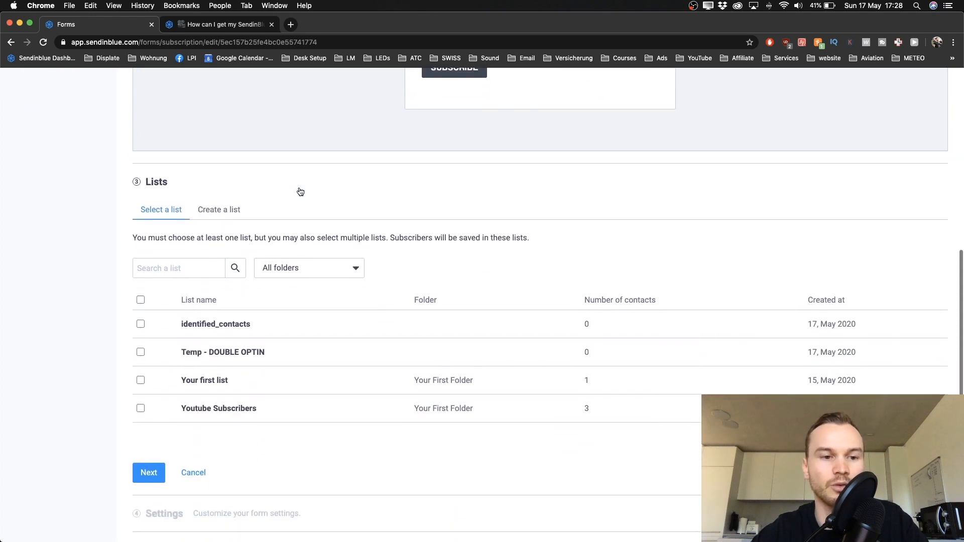
{"action": "scroll", "coordinate": [299, 191], "scroll_direction": "down", "scroll_amount": 4}
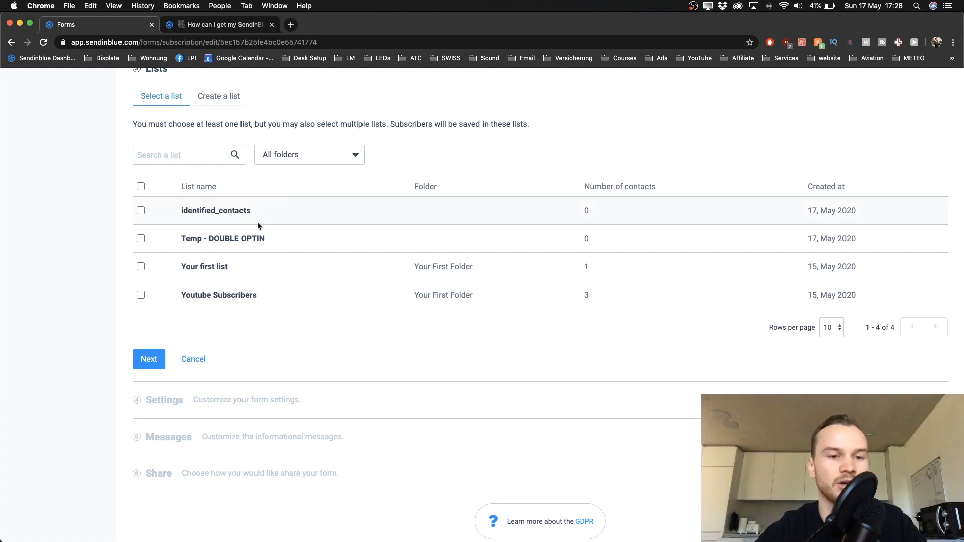
{"action": "left_click", "coordinate": [141, 269]}
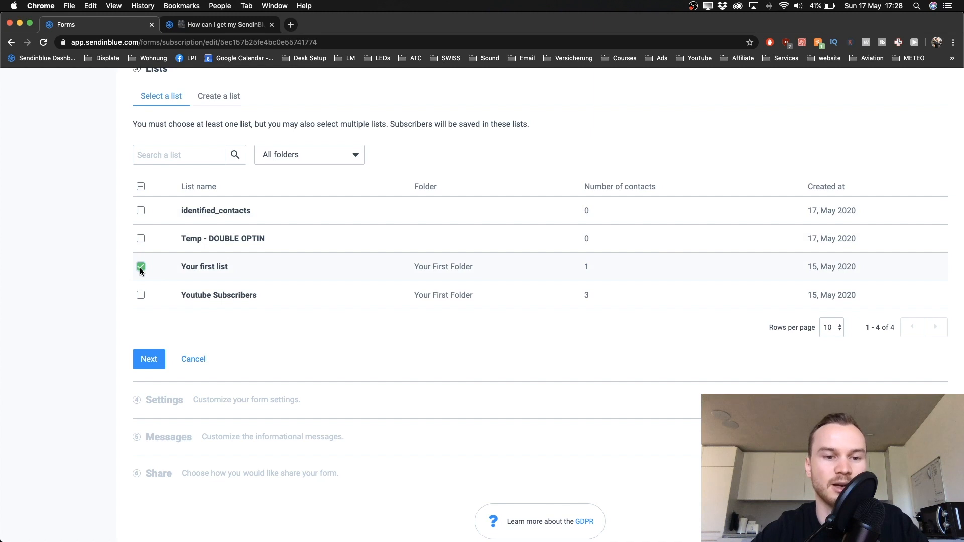
{"action": "scroll", "coordinate": [140, 271], "scroll_direction": "down", "scroll_amount": 1}
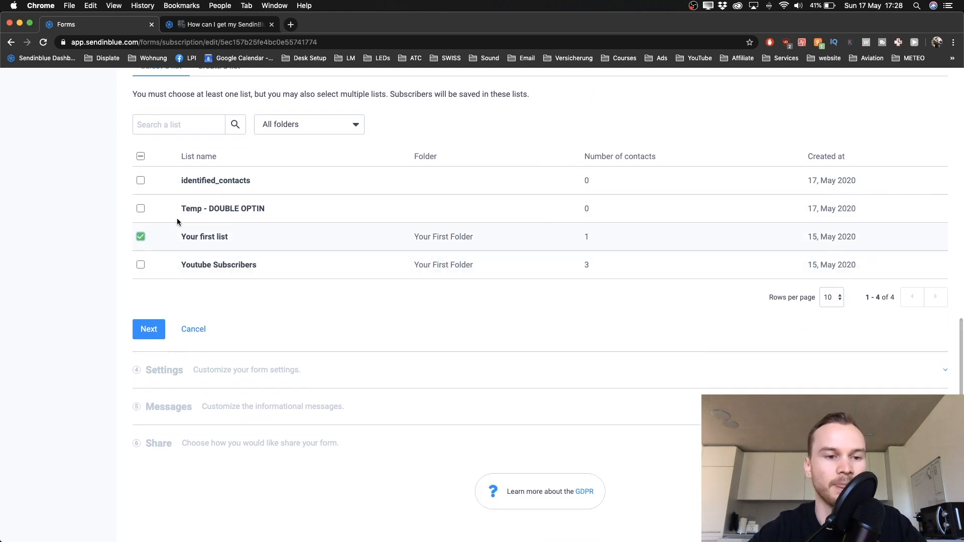
{"action": "left_click", "coordinate": [149, 329]}
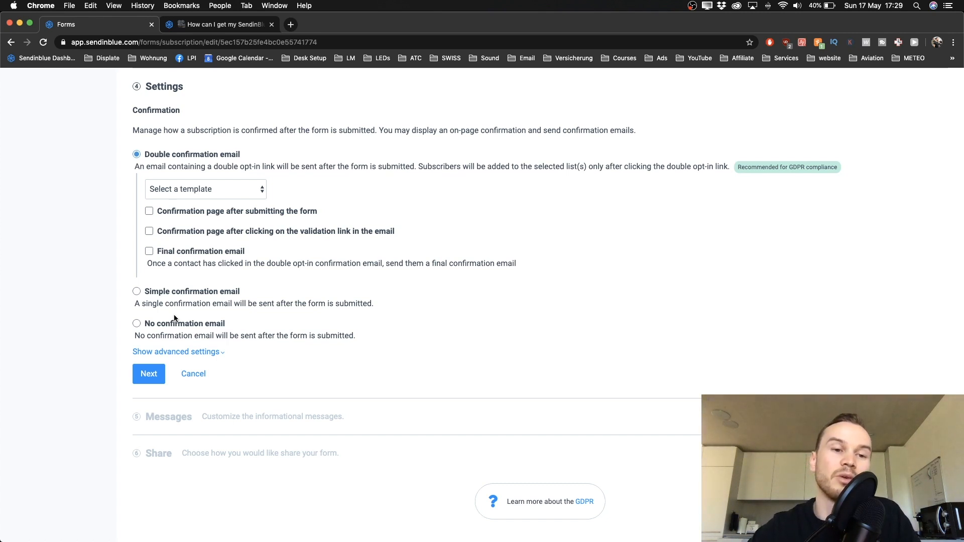
Step: Set the Tutorial form to No confirmation email and continue to its Messages step
{"action": "left_click", "coordinate": [136, 292]}
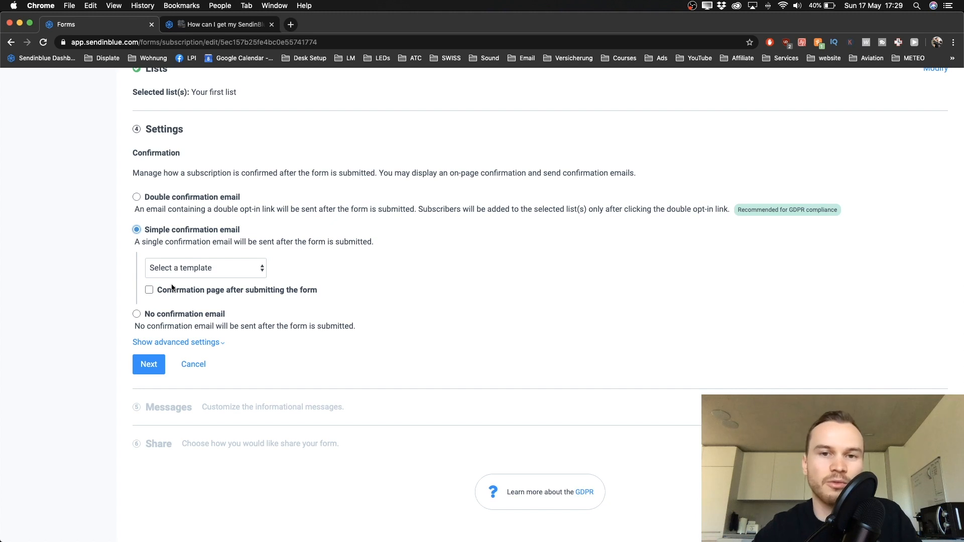
{"action": "left_click", "coordinate": [136, 315]}
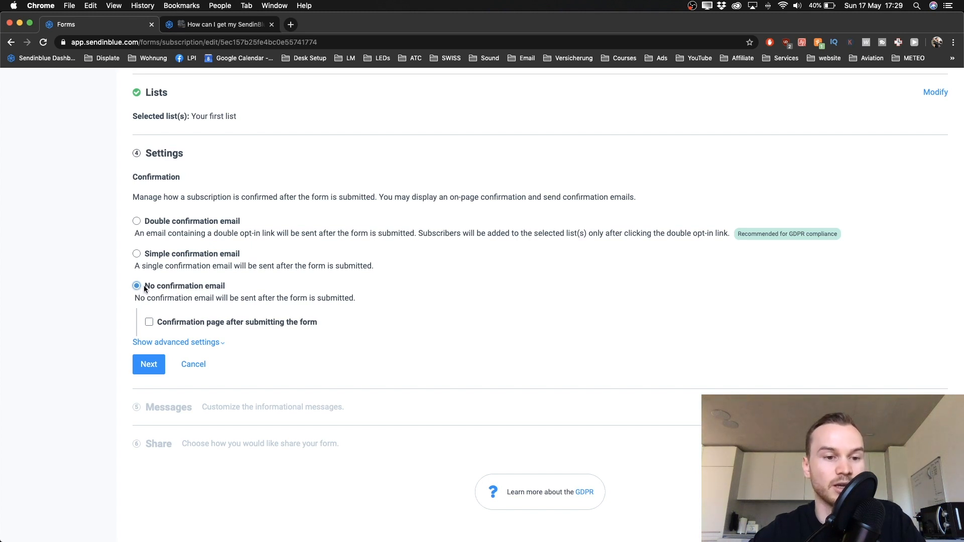
{"action": "left_click", "coordinate": [147, 366]}
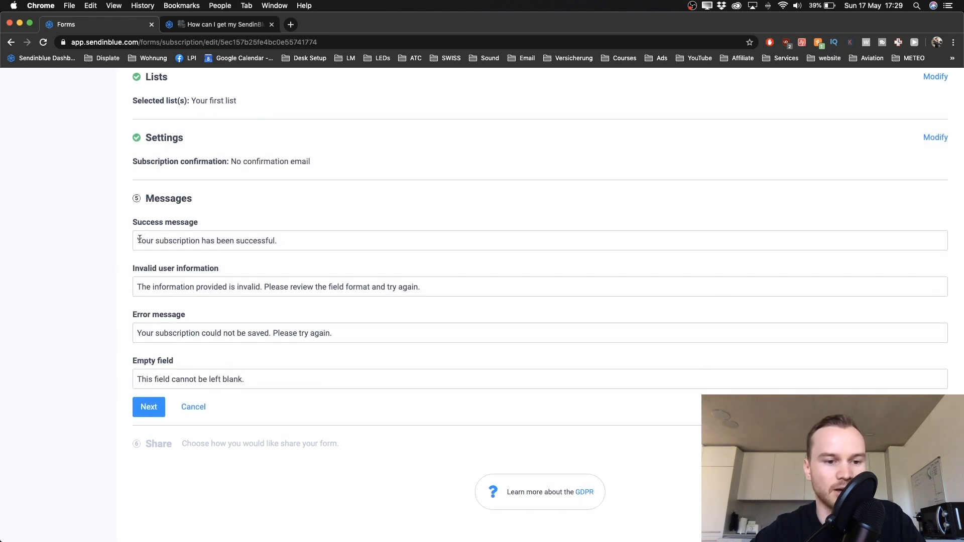
Step: Accept the default form messages and review the HTML and iframe embed codes
{"action": "left_click", "coordinate": [149, 407]}
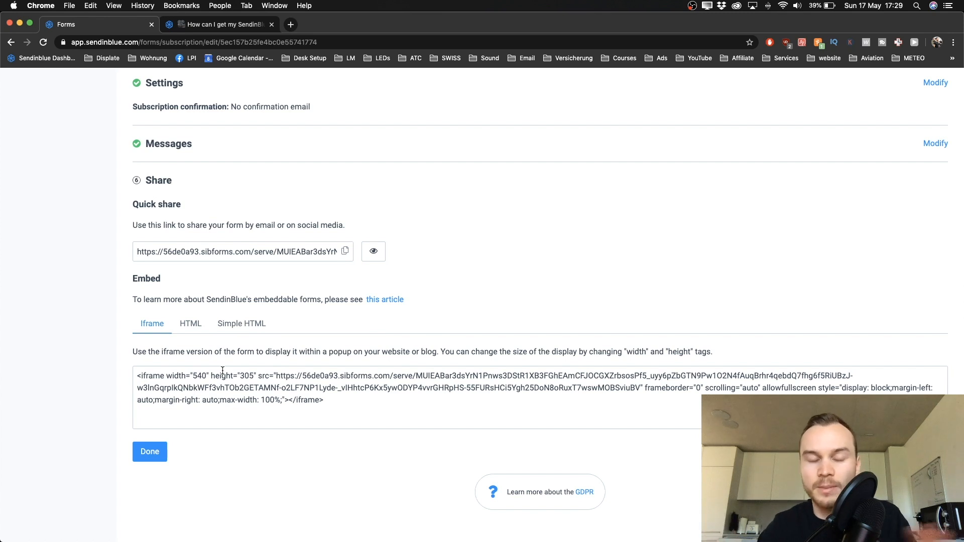
{"action": "left_click", "coordinate": [187, 324]}
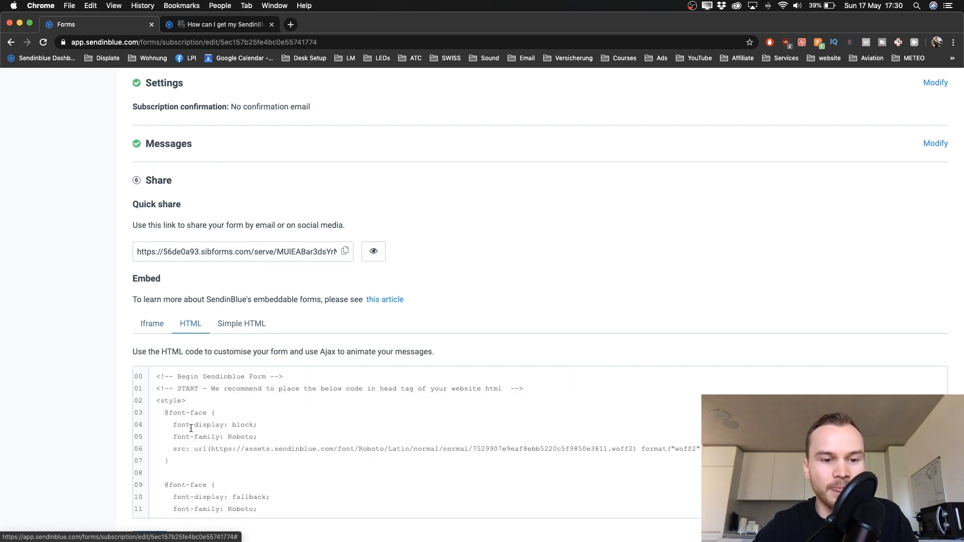
{"action": "left_click", "coordinate": [162, 381]}
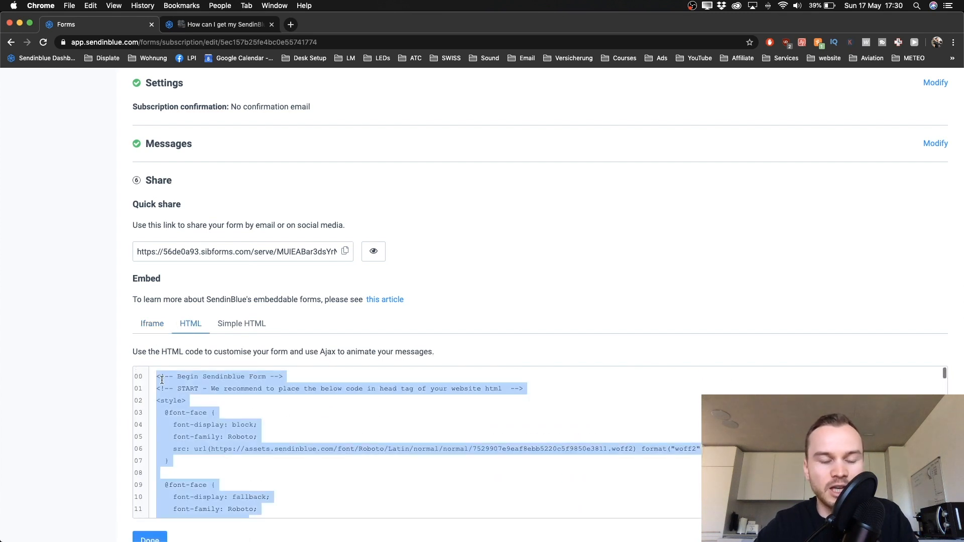
{"action": "left_click", "coordinate": [153, 329]}
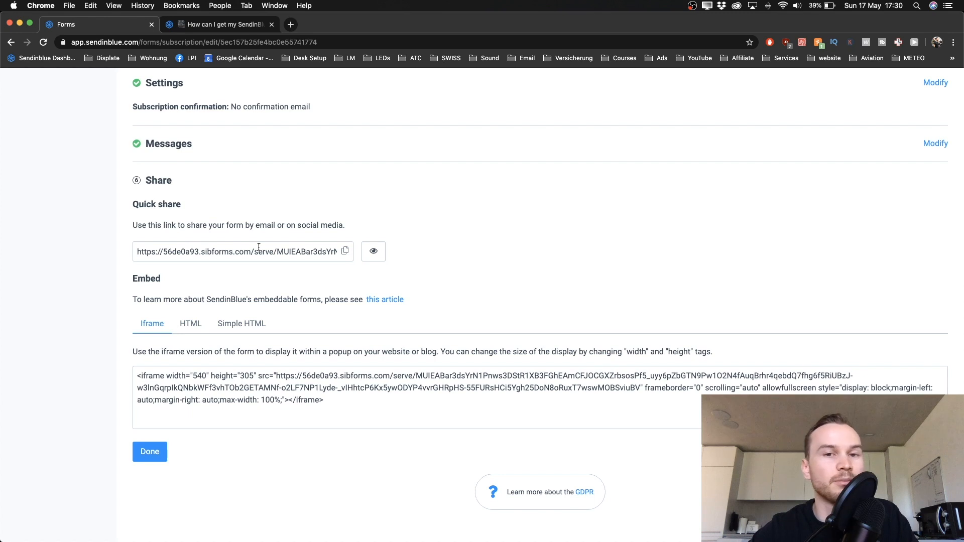
Step: Copy the Tutorial form's quick-share link and paste it into a new browser tab
{"action": "left_click", "coordinate": [194, 251]}
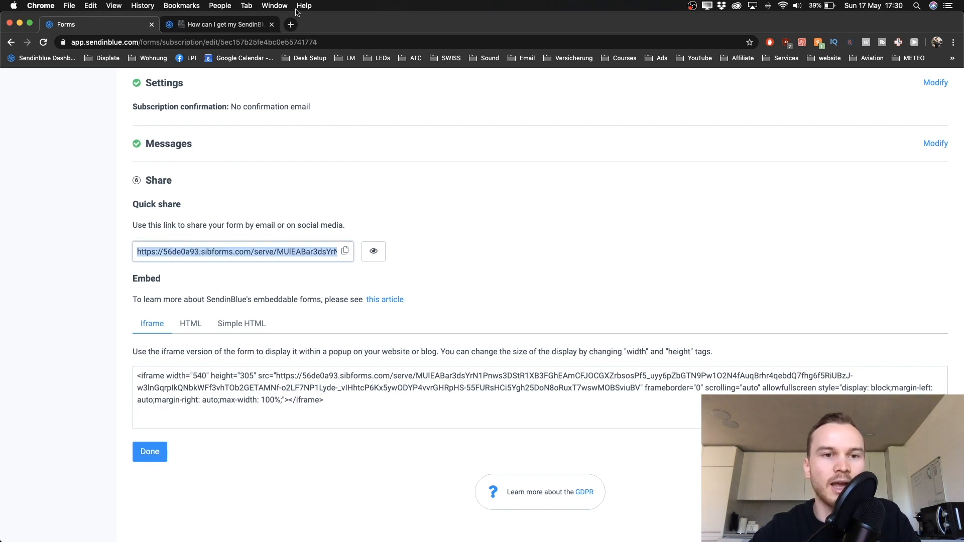
{"action": "left_click", "coordinate": [291, 24]}
{"action": "key", "text": "super+v"}
Step: Load the hosted Newsletter signup page, then go back to the Forms tab's share page
{"action": "key", "text": "Return"}
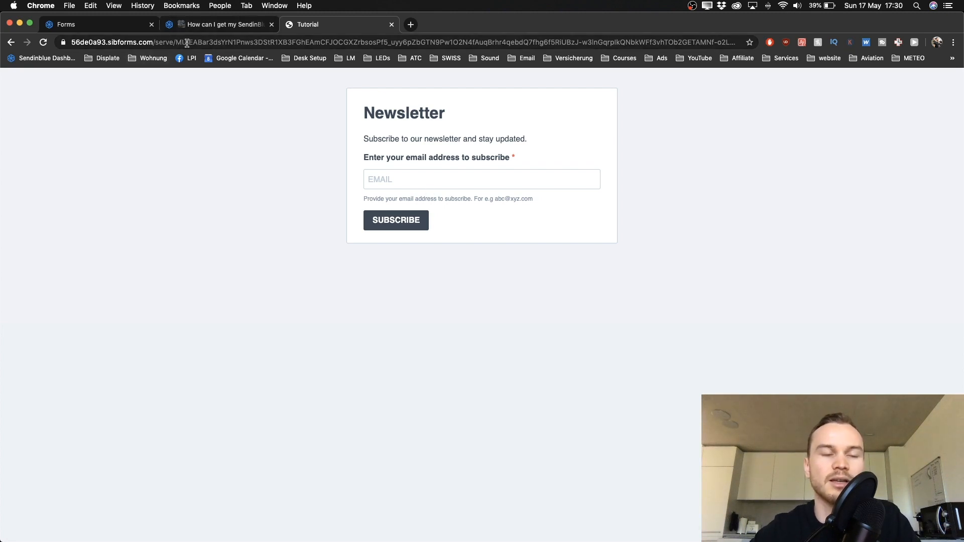
{"action": "left_click", "coordinate": [115, 34]}
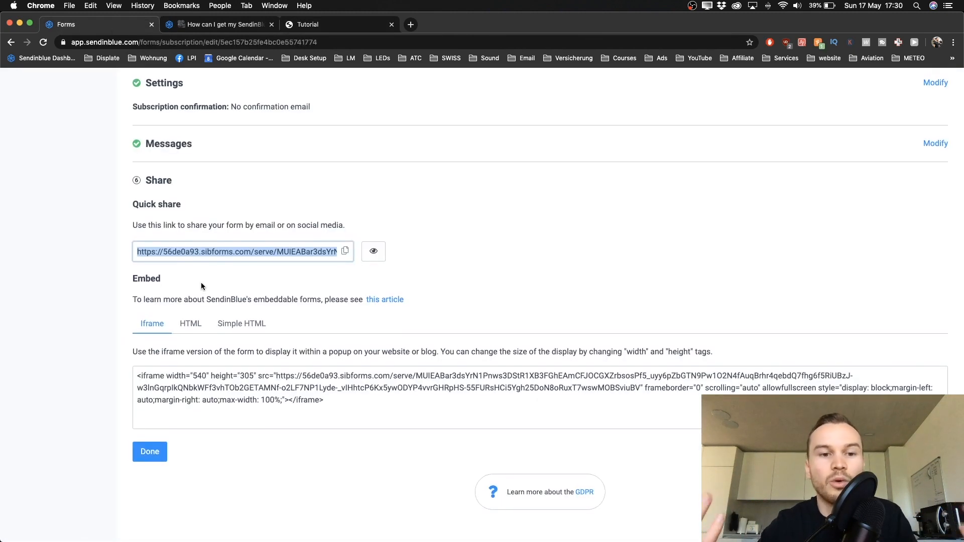
Step: Mark the Tutorial form Done and return to the Dashboard showing 4 contacts
{"action": "left_click", "coordinate": [198, 522]}
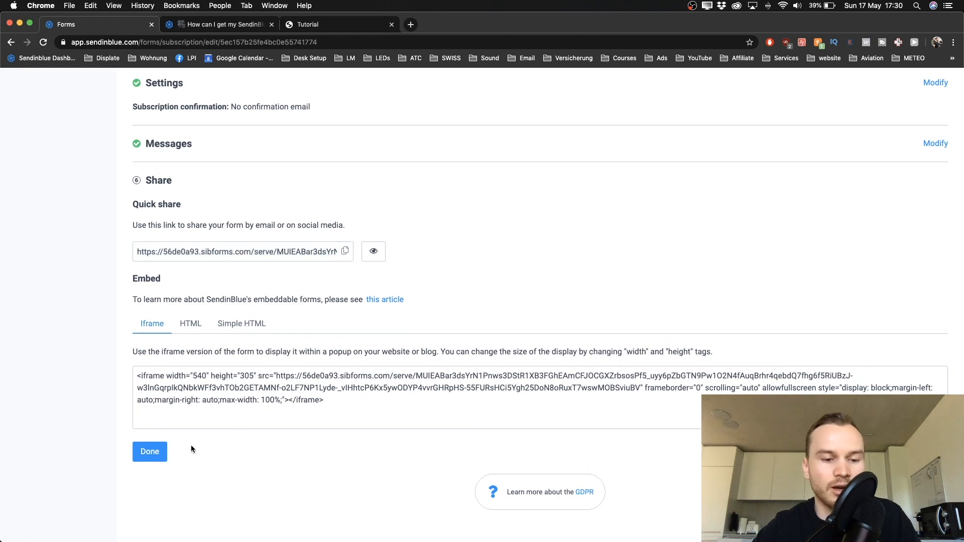
{"action": "left_click", "coordinate": [149, 451]}
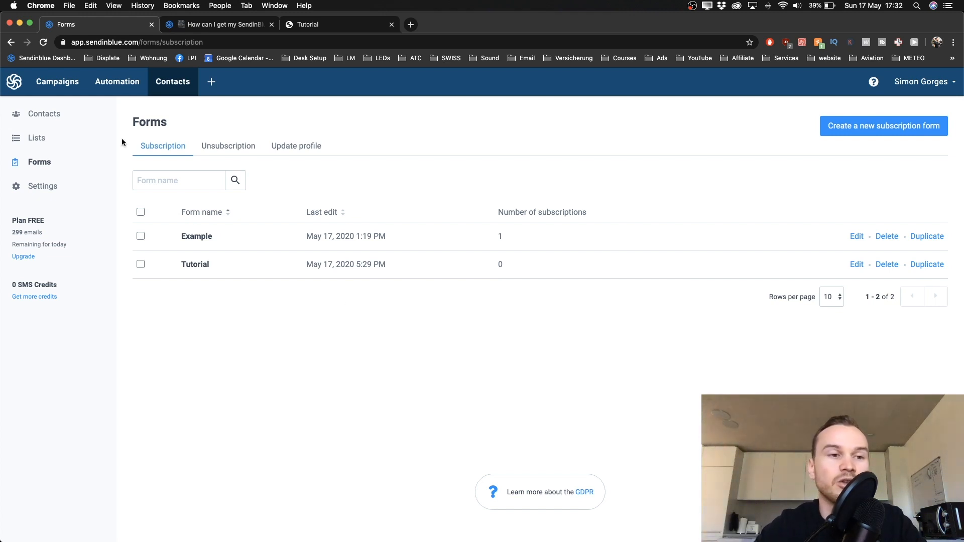
{"action": "left_click", "coordinate": [15, 82]}
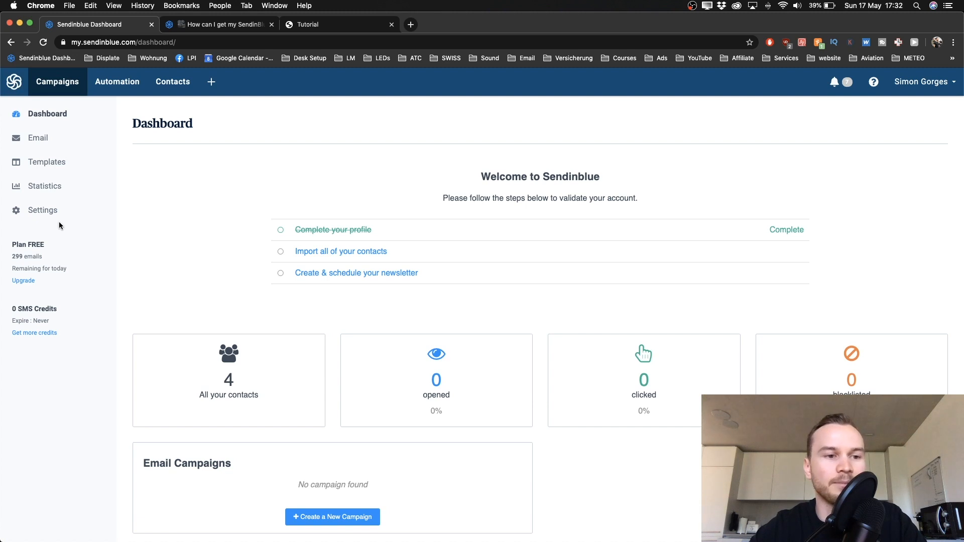
Step: Create a new template from the Templates list and start on its Template Name field
{"action": "left_click", "coordinate": [52, 168]}
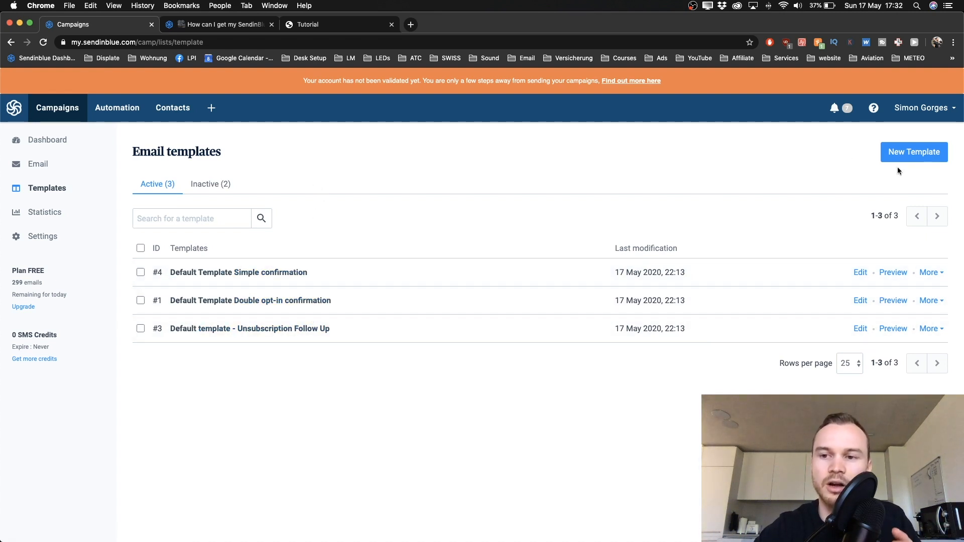
{"action": "left_click", "coordinate": [911, 152]}
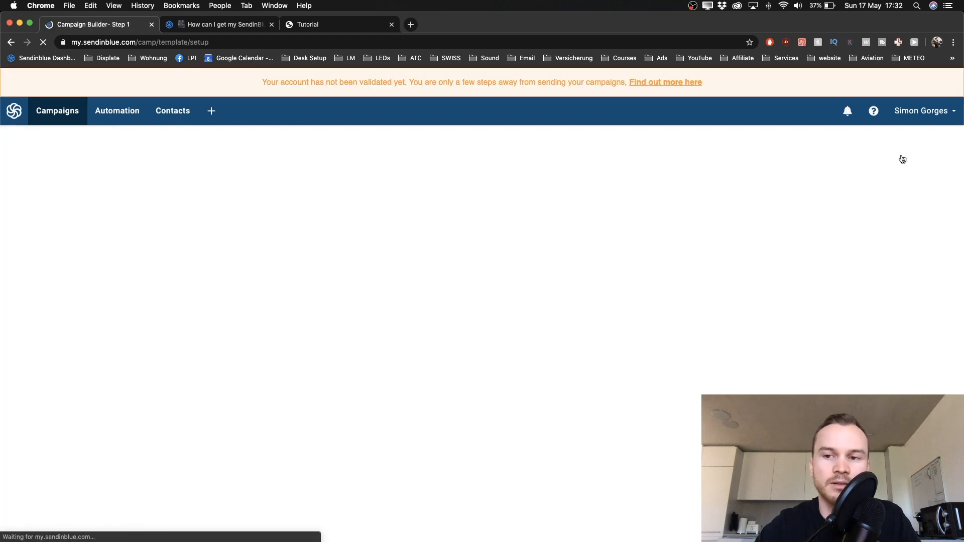
{"action": "left_click", "coordinate": [245, 250]}
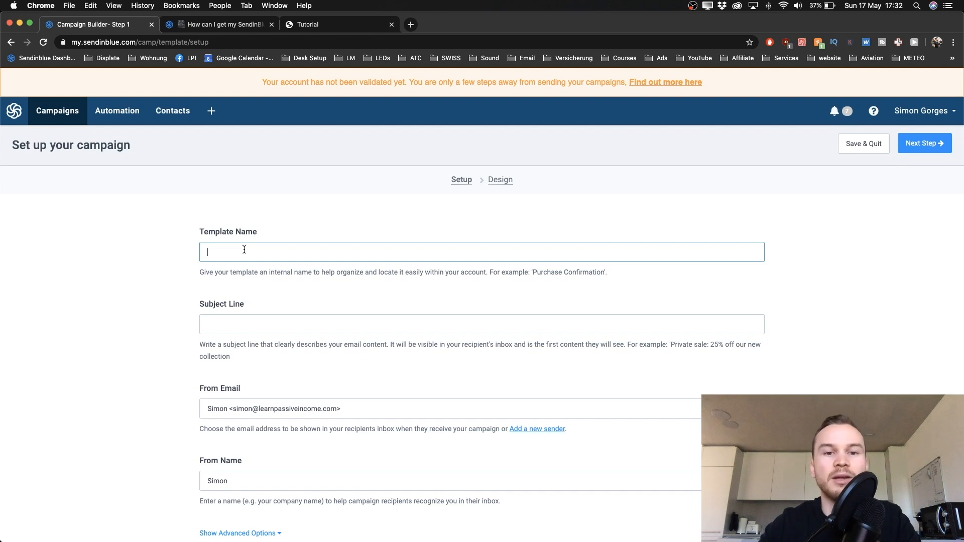
Step: Name the template 'Welcome Message' with subject line 'Welcome to my newsletter!'
{"action": "type", "text": "Welcome Message"}
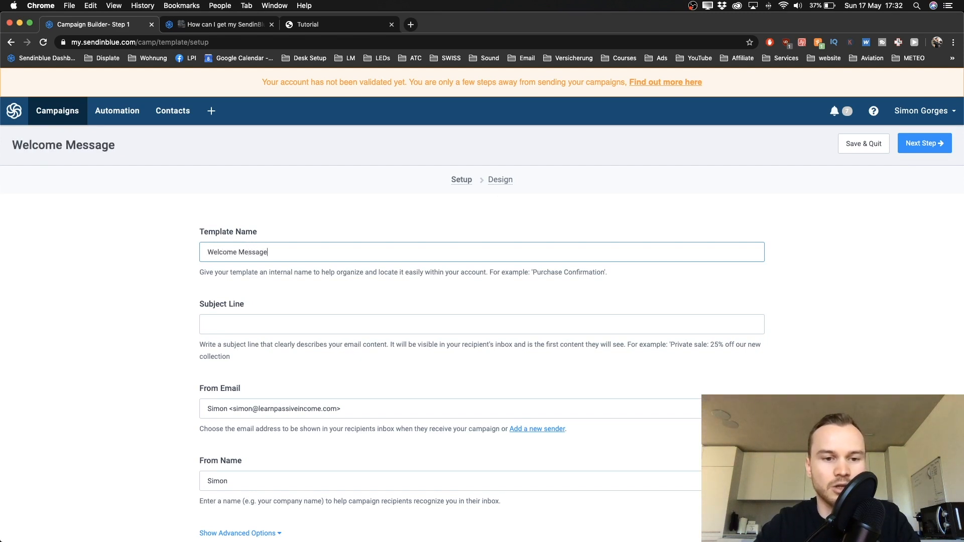
{"action": "key", "text": "Tab"}
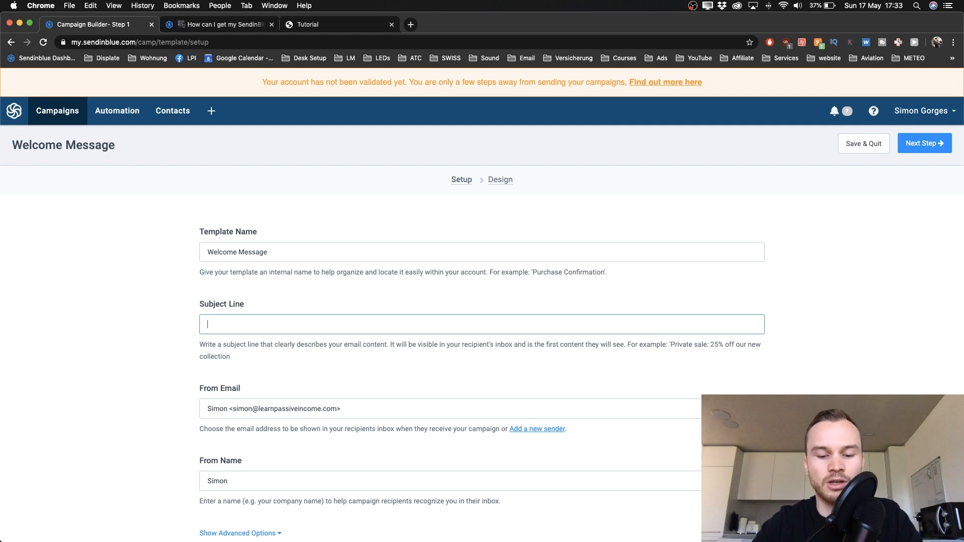
{"action": "type", "text": "Here's"}
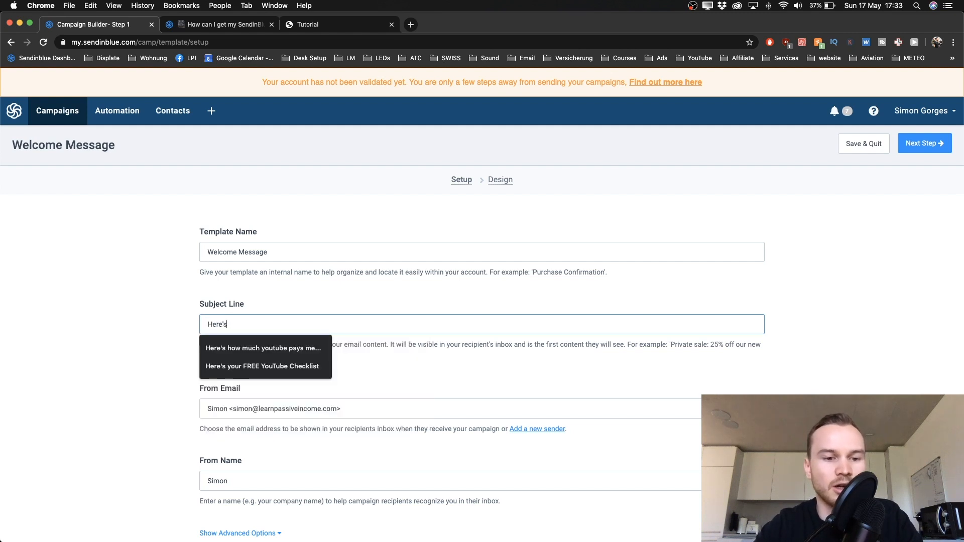
{"action": "type", "text": " your free "}
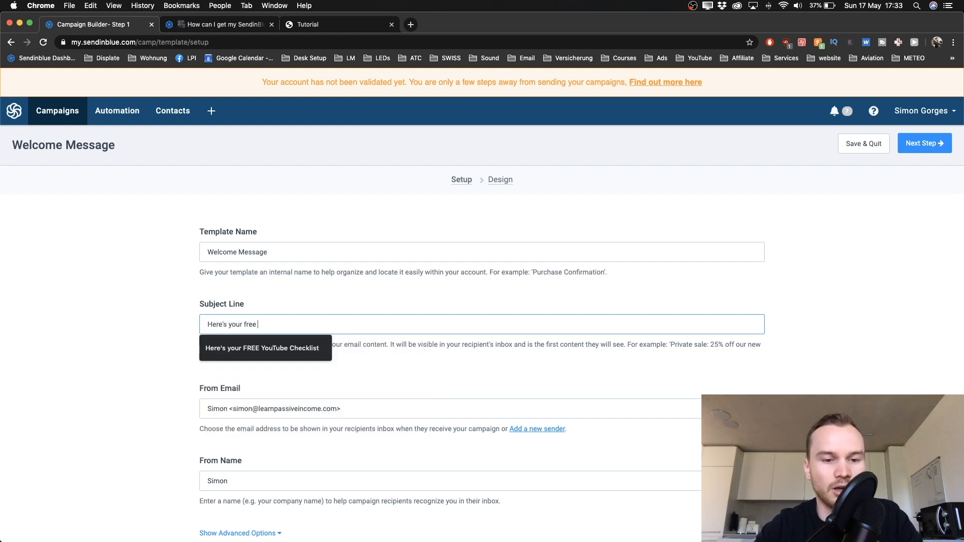
{"action": "type", "text": "ebook!"}
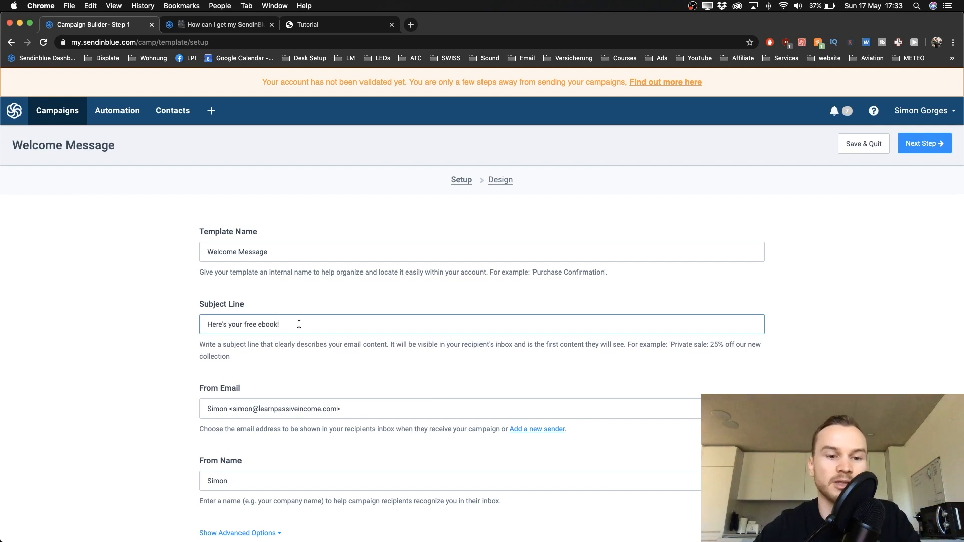
{"action": "left_click_drag", "start_coordinate": [299, 324], "coordinate": [177, 325]}
{"action": "type", "text": "We"}
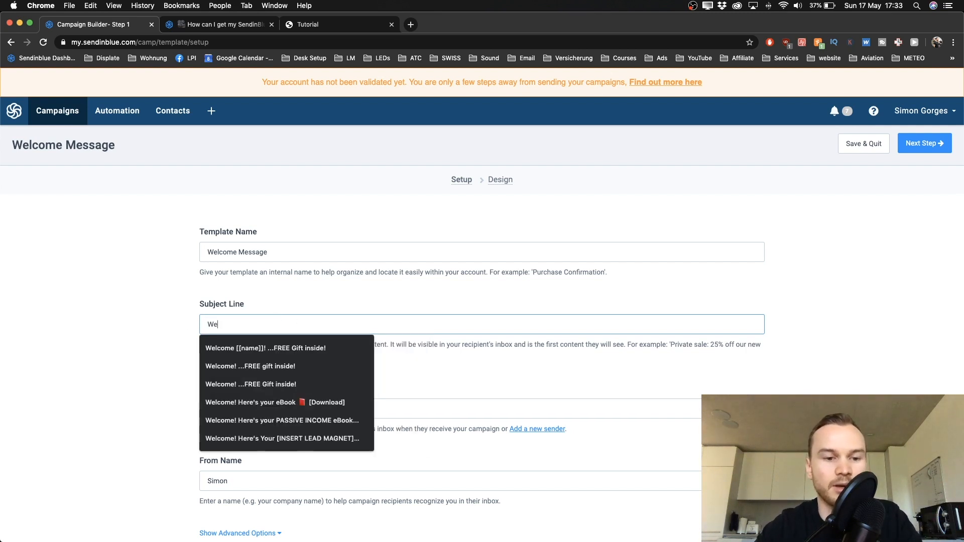
{"action": "type", "text": "lcome to my newsletter!"}
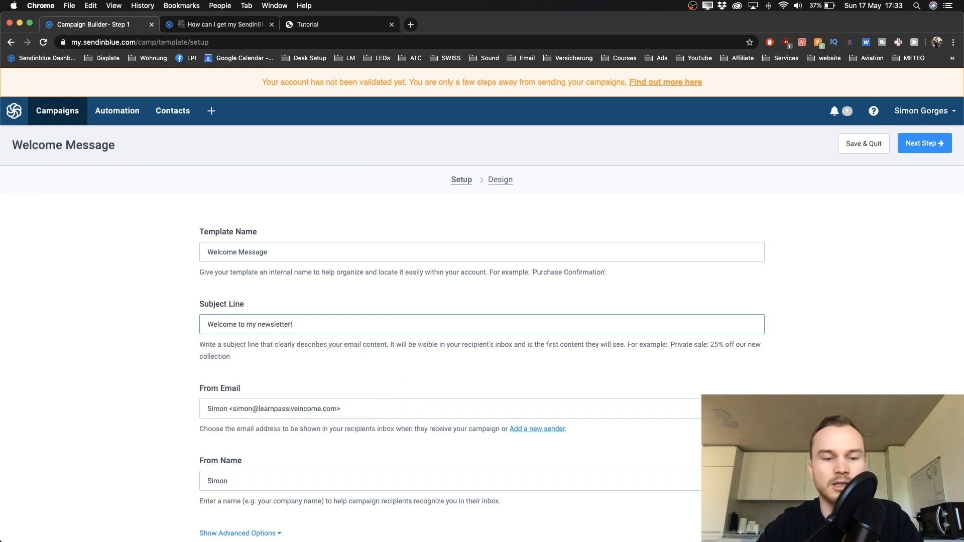
Step: Keep the existing sender email address and sender name unchanged
{"action": "scroll", "coordinate": [160, 431], "scroll_direction": "down", "scroll_amount": 3}
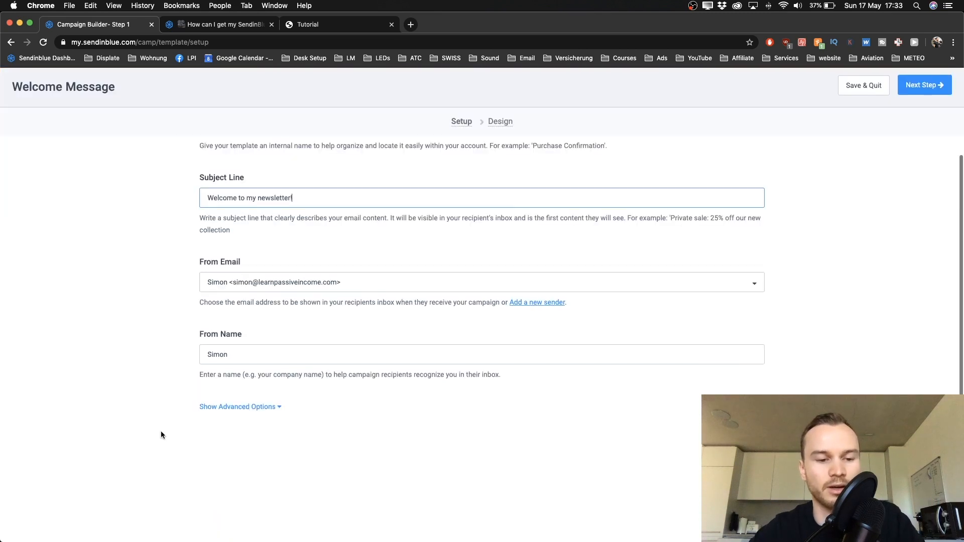
{"action": "left_click", "coordinate": [216, 287]}
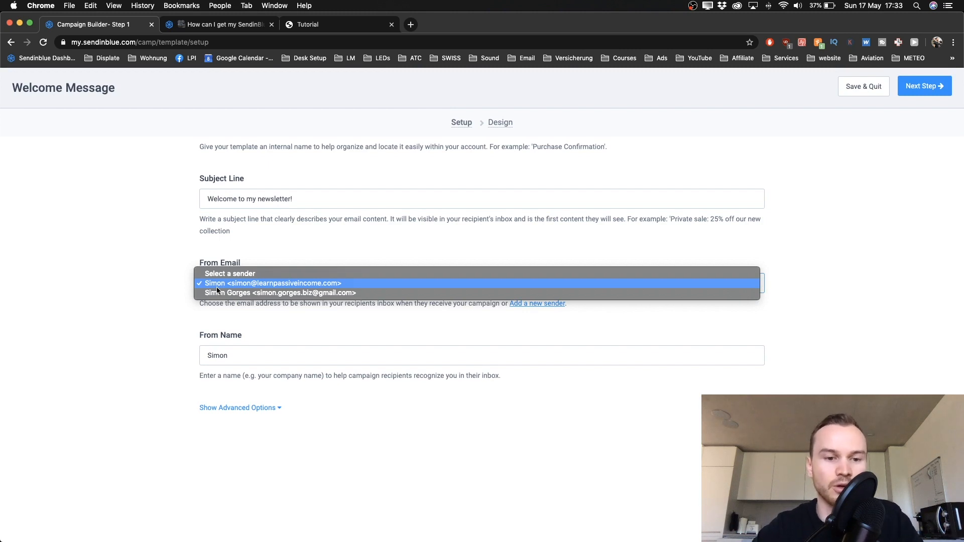
{"action": "left_click", "coordinate": [241, 286]}
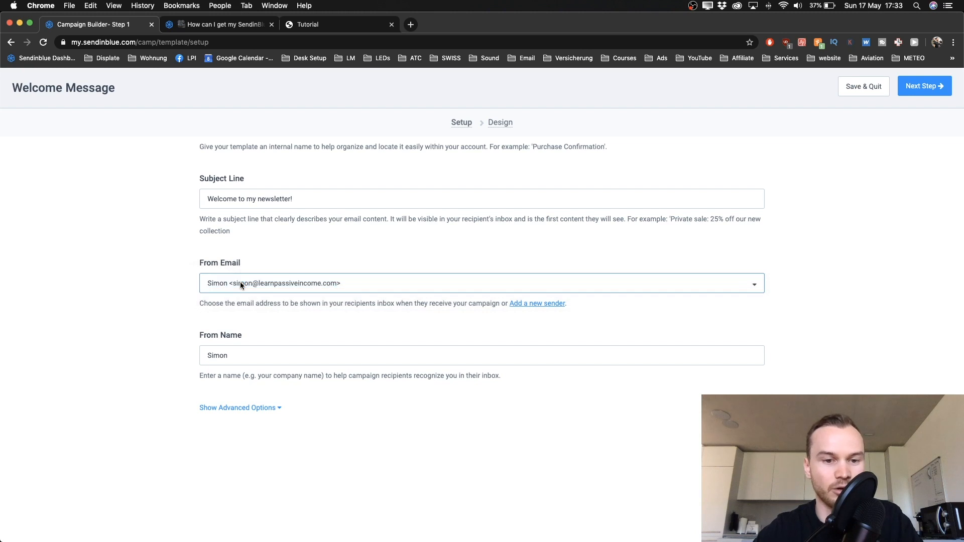
{"action": "left_click", "coordinate": [264, 361]}
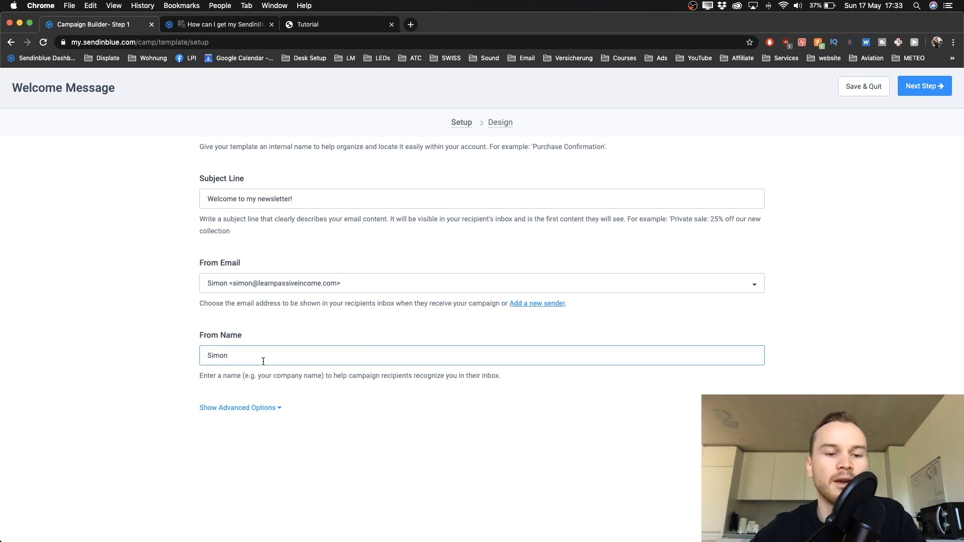
{"action": "left_click_drag", "start_coordinate": [241, 357], "coordinate": [190, 360]}
{"action": "left_click", "coordinate": [163, 375]}
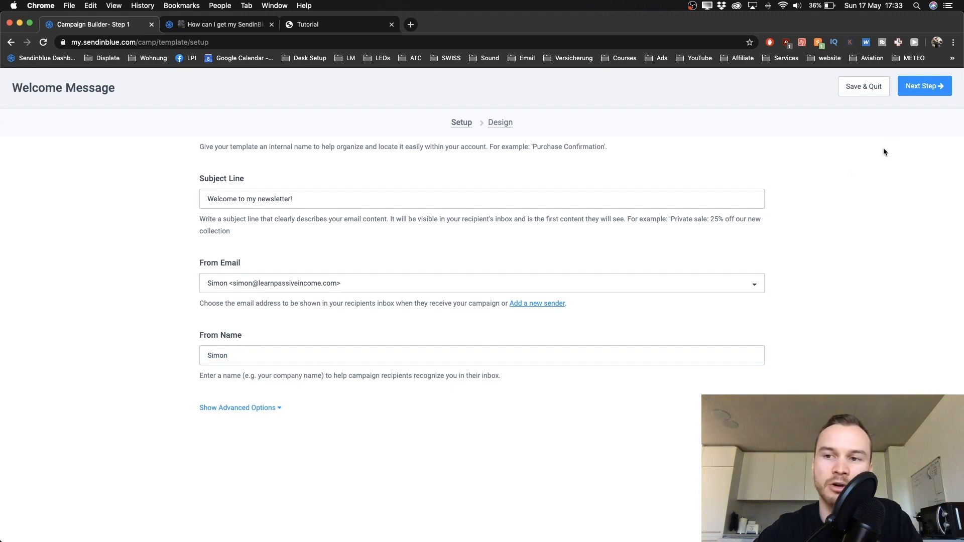
Step: Go to the design step and choose the Drag & Drop Editor for Welcome Message
{"action": "left_click", "coordinate": [924, 87]}
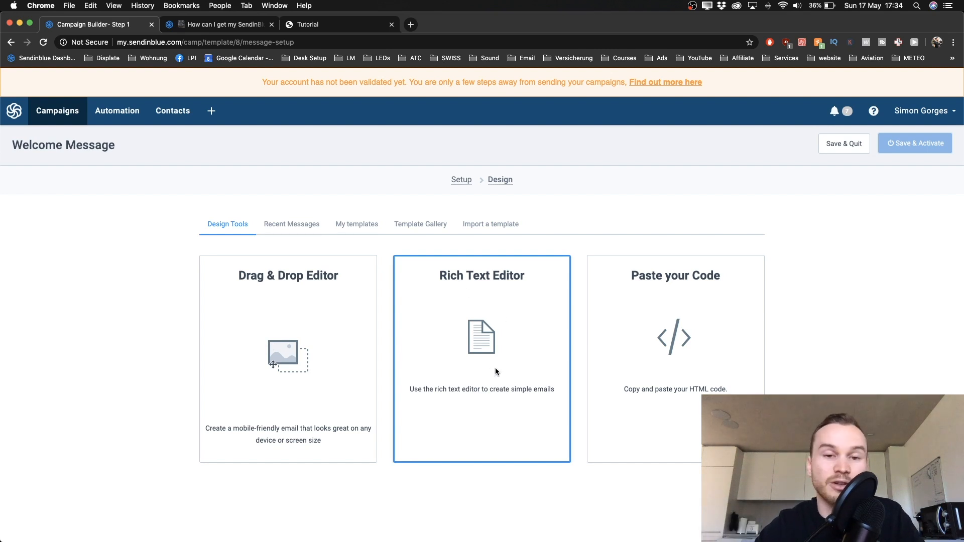
{"action": "left_click", "coordinate": [275, 338]}
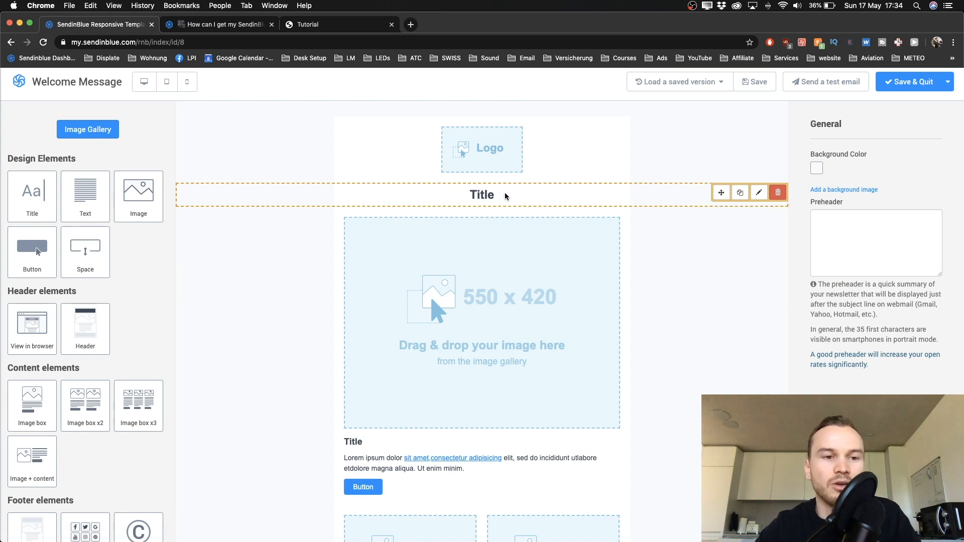
Step: Replace the email's Title heading with 'Welcome!'
{"action": "scroll", "coordinate": [536, 324], "scroll_direction": "down", "scroll_amount": 3}
{"action": "scroll", "coordinate": [535, 324], "scroll_direction": "down", "scroll_amount": 5}
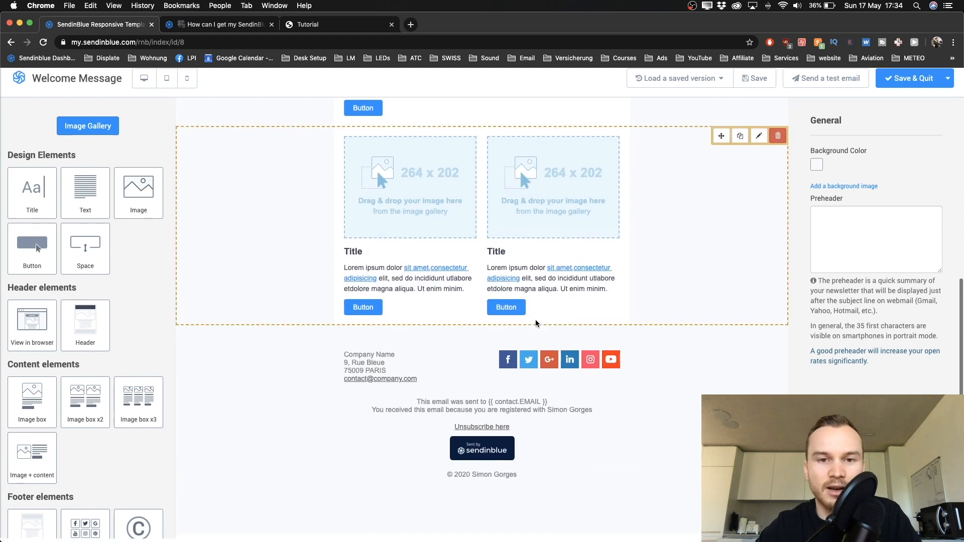
{"action": "scroll", "coordinate": [489, 321], "scroll_direction": "up", "scroll_amount": 5}
{"action": "scroll", "coordinate": [490, 322], "scroll_direction": "up", "scroll_amount": 3}
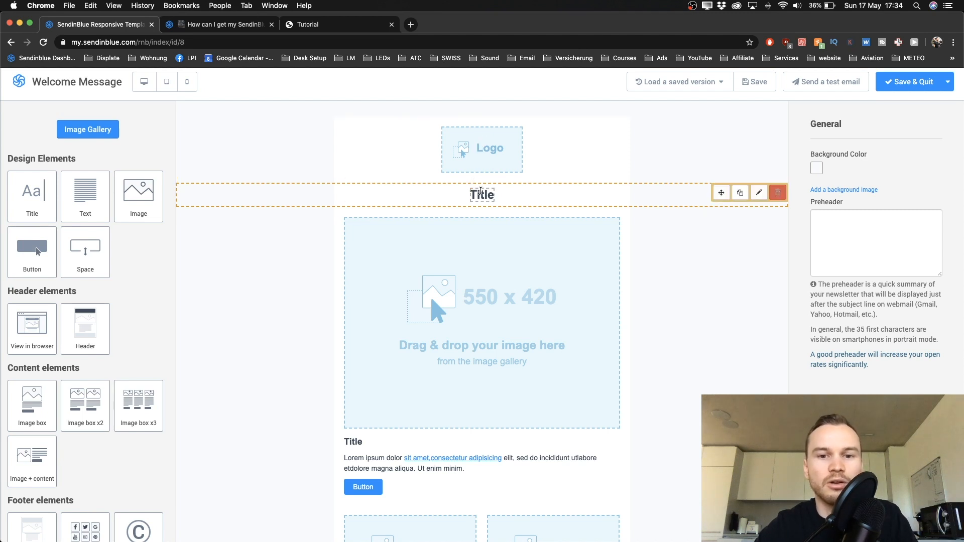
{"action": "double_click", "coordinate": [481, 193]}
{"action": "type", "text": "Welcome!"}
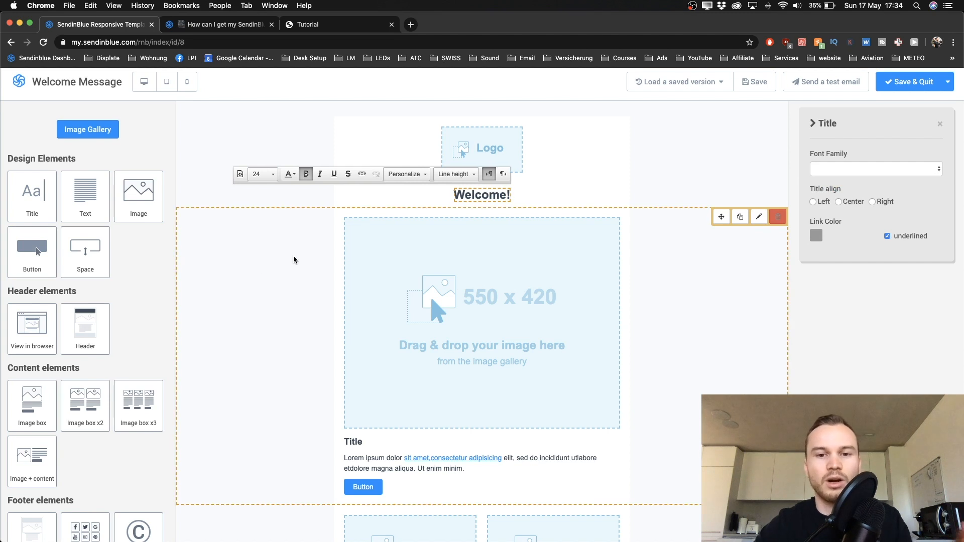
{"action": "left_click", "coordinate": [231, 275]}
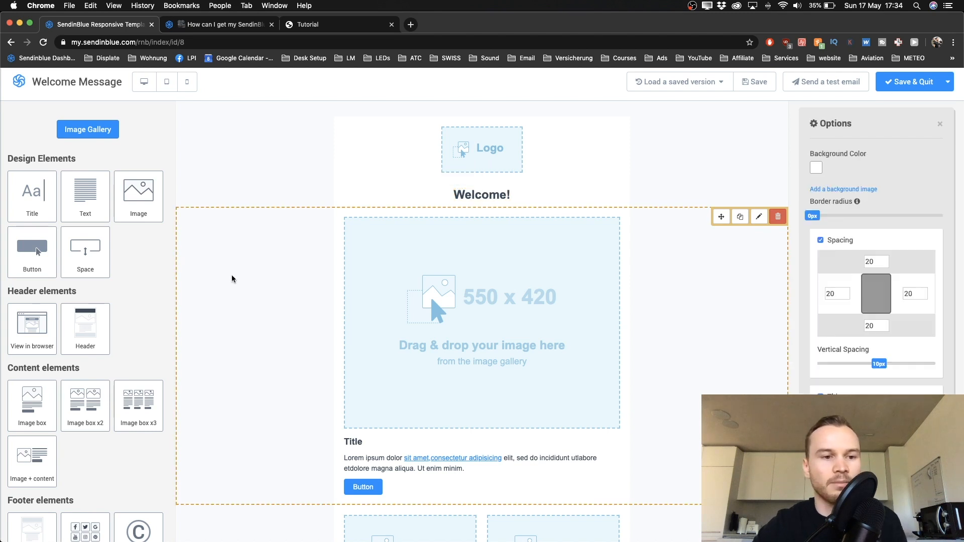
Step: In the footer social links block, adjust the network checkboxes and remove LinkedIn
{"action": "left_click", "coordinate": [250, 157]}
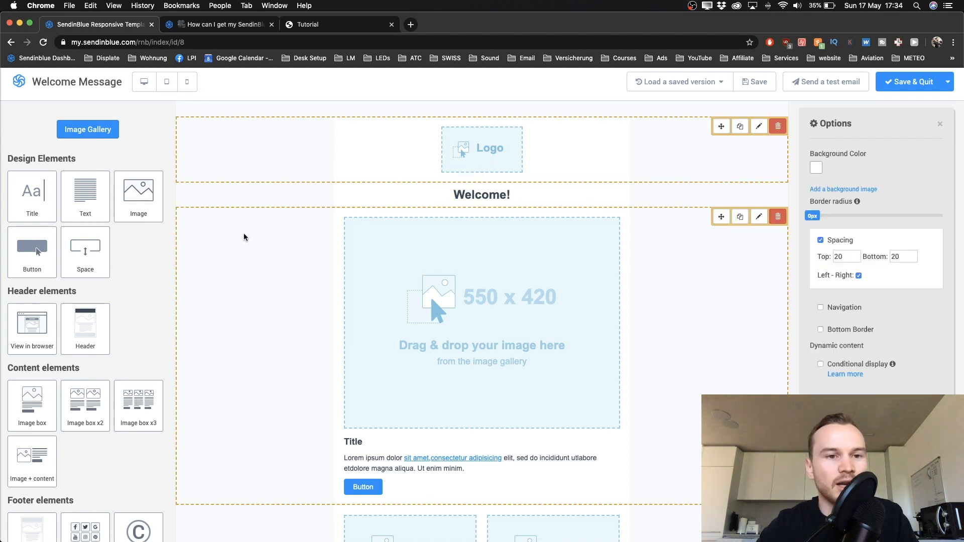
{"action": "scroll", "coordinate": [244, 237], "scroll_direction": "down", "scroll_amount": 2}
{"action": "scroll", "coordinate": [64, 306], "scroll_direction": "down", "scroll_amount": 2}
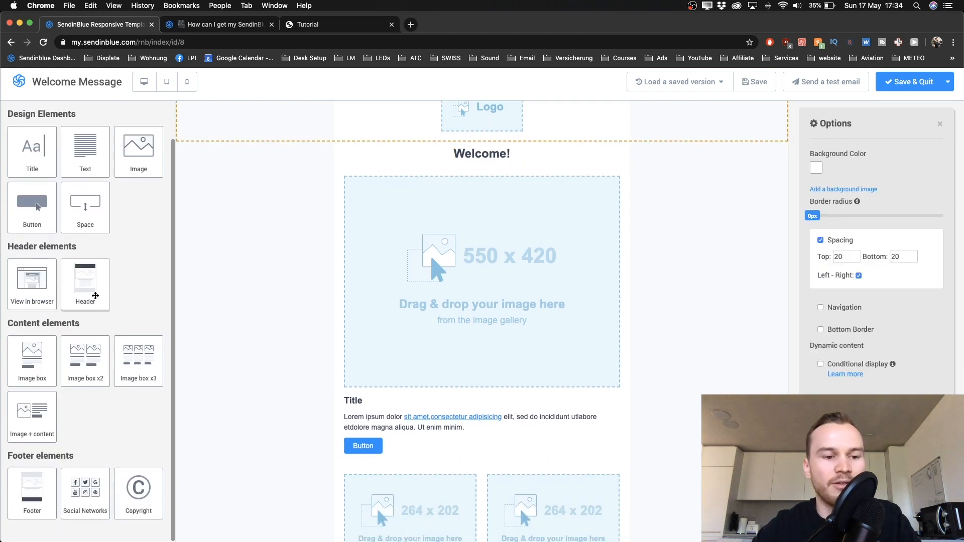
{"action": "scroll", "coordinate": [379, 320], "scroll_direction": "down", "scroll_amount": 10}
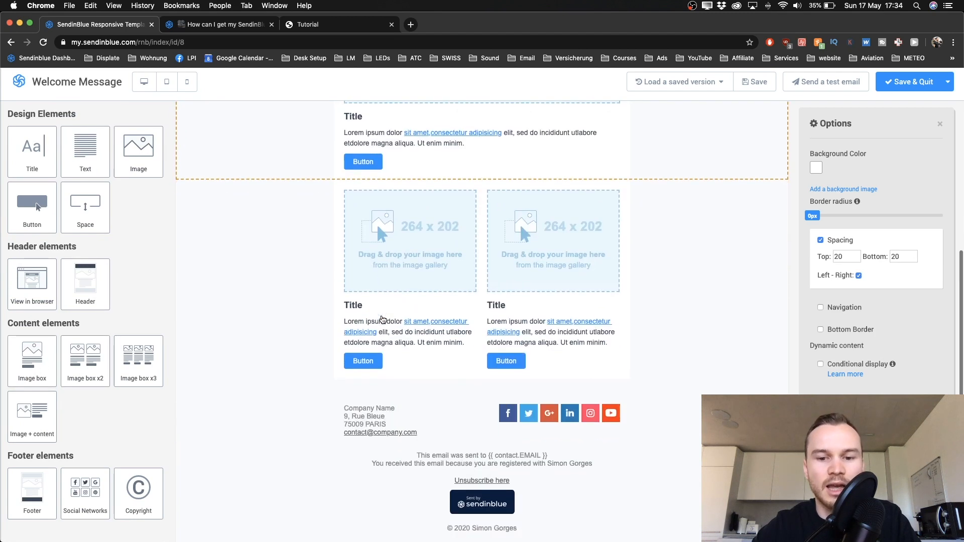
{"action": "scroll", "coordinate": [382, 320], "scroll_direction": "down", "scroll_amount": 2}
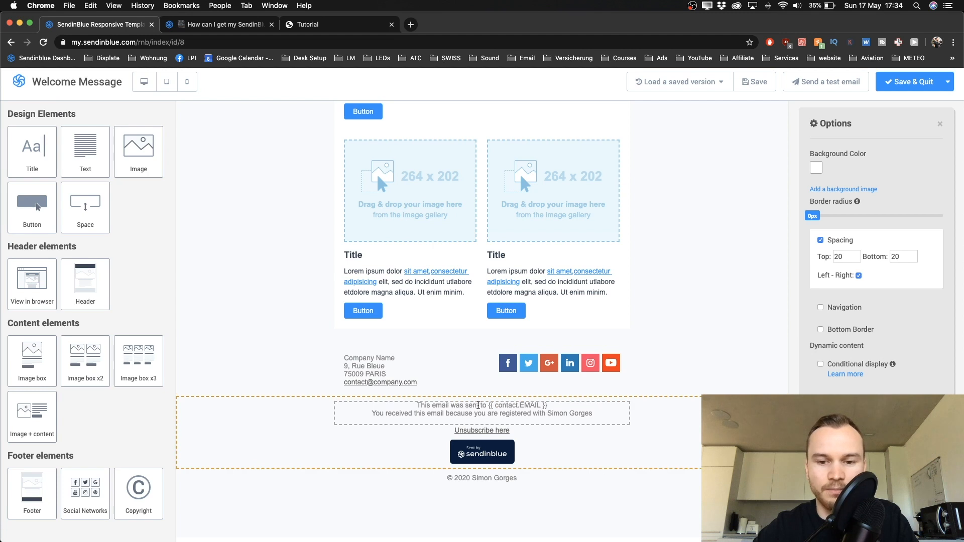
{"action": "left_click", "coordinate": [543, 362]}
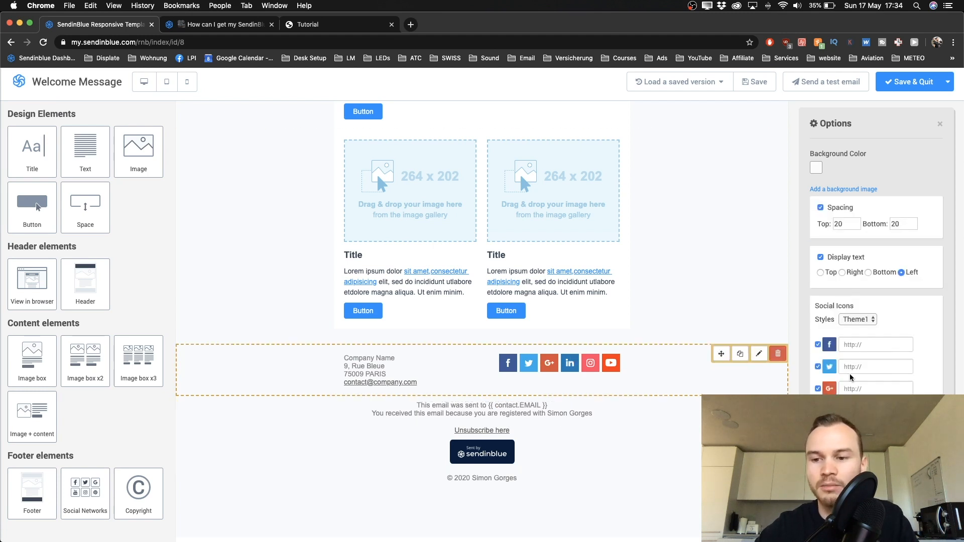
{"action": "scroll", "coordinate": [851, 377], "scroll_direction": "down", "scroll_amount": 4}
{"action": "left_click", "coordinate": [877, 171]}
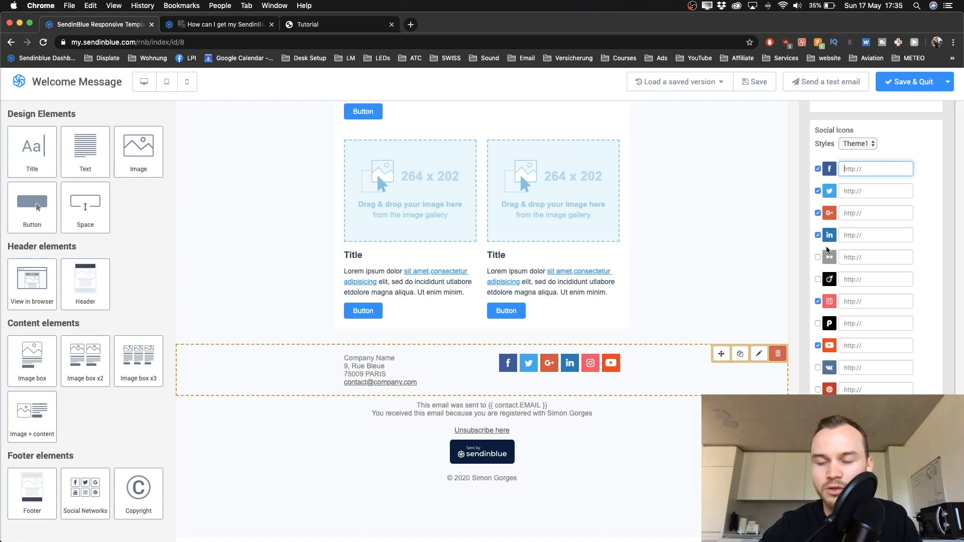
{"action": "left_click", "coordinate": [818, 279]}
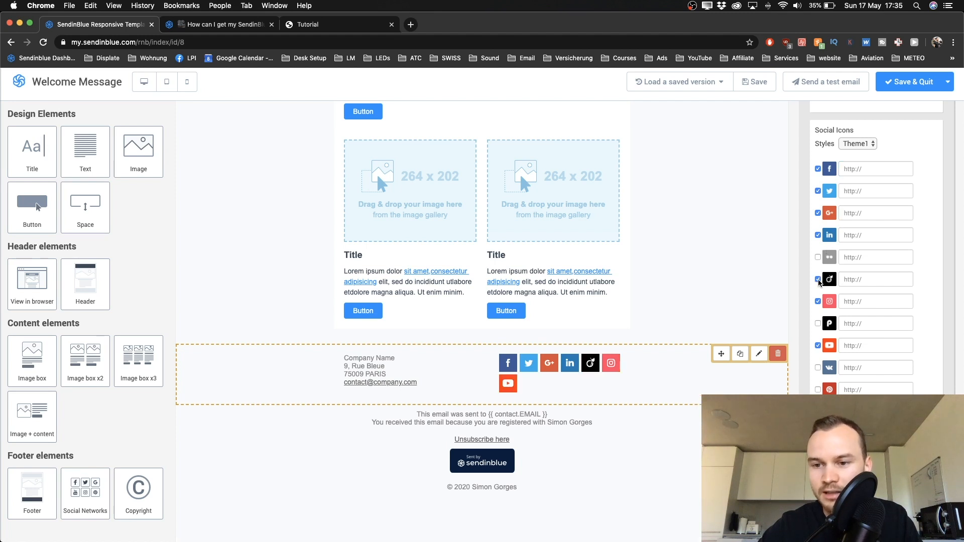
{"action": "left_click", "coordinate": [818, 235]}
Step: Select the image-box section and look over the finished email layout
{"action": "left_click", "coordinate": [713, 255]}
{"action": "scroll", "coordinate": [664, 336], "scroll_direction": "up", "scroll_amount": 5}
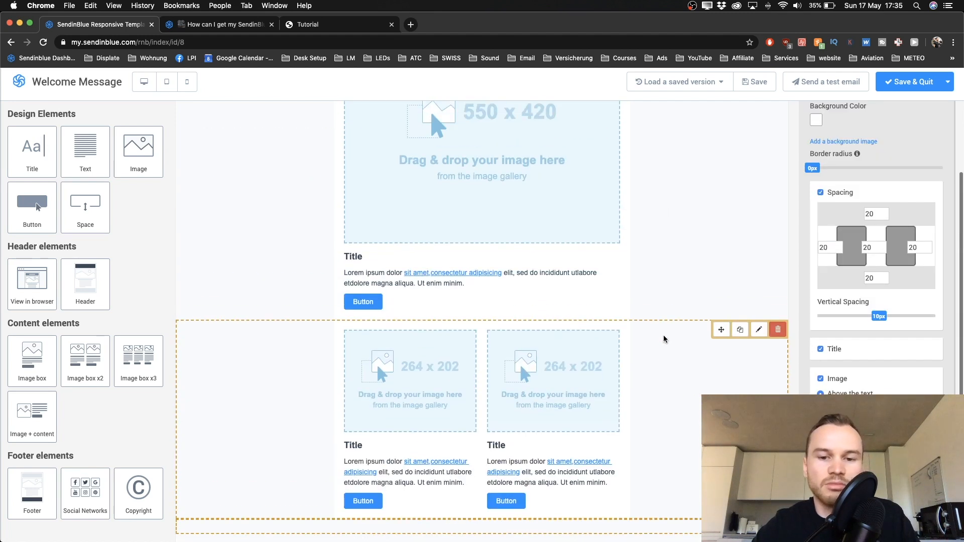
{"action": "scroll", "coordinate": [664, 339], "scroll_direction": "up", "scroll_amount": 3}
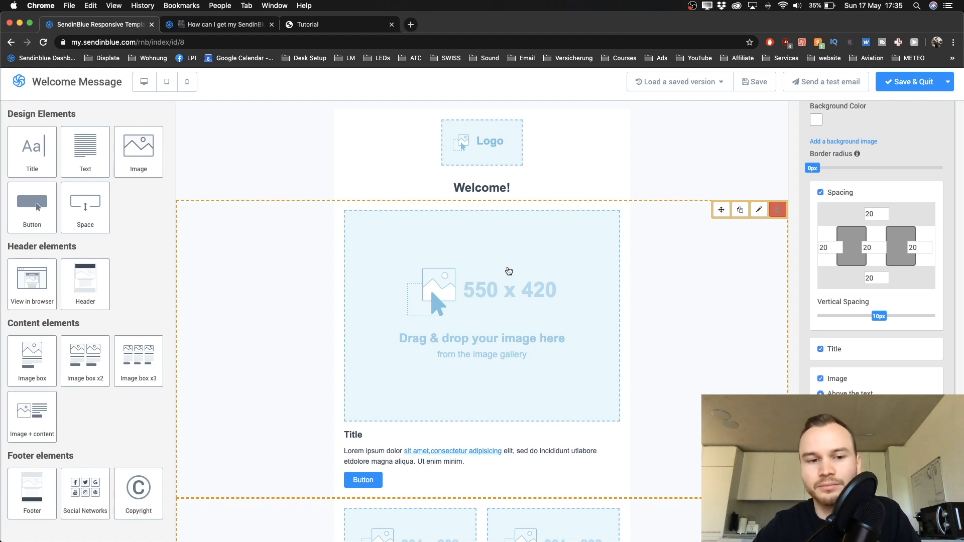
{"action": "scroll", "coordinate": [509, 272], "scroll_direction": "down", "scroll_amount": 4}
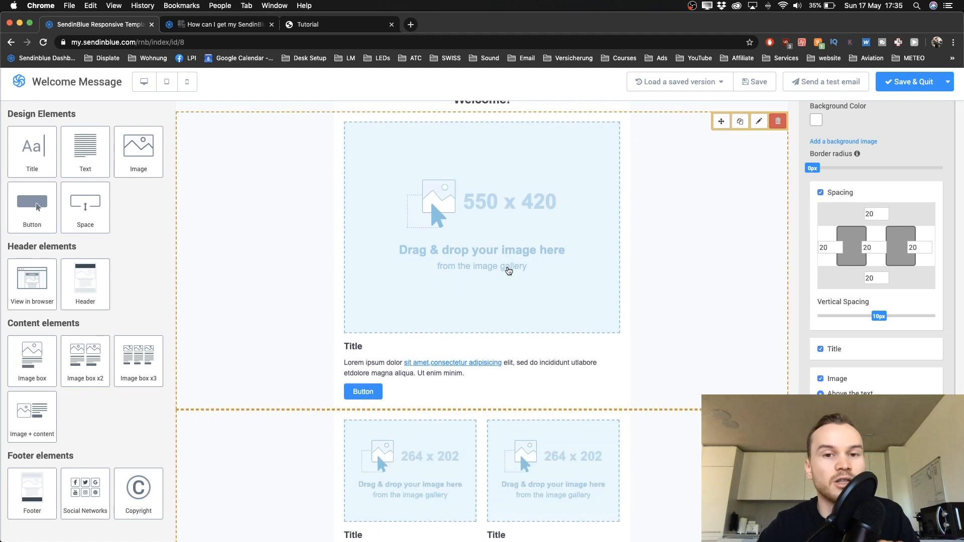
{"action": "scroll", "coordinate": [509, 271], "scroll_direction": "up", "scroll_amount": 4}
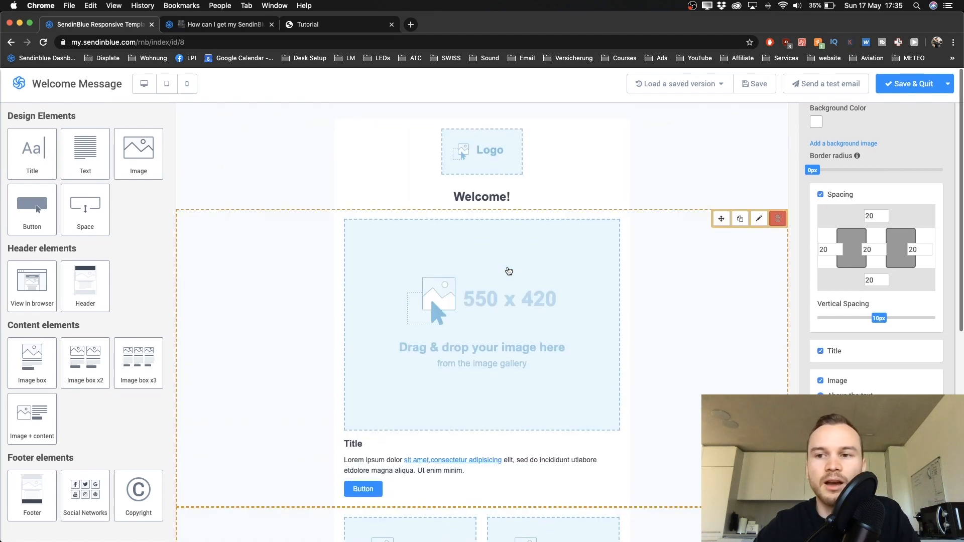
Step: Save and quit the editor, then scroll through the saved Welcome Message design
{"action": "left_click", "coordinate": [913, 85]}
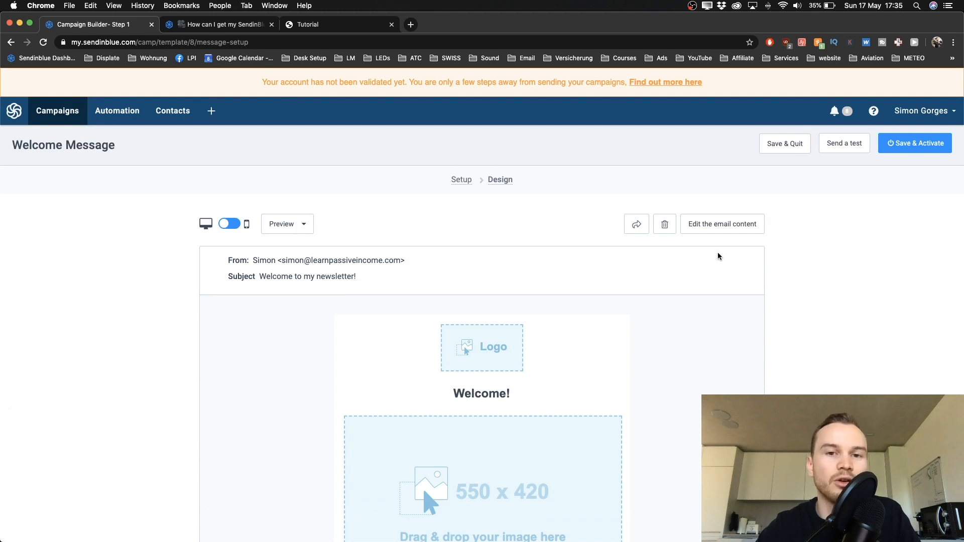
{"action": "scroll", "coordinate": [408, 374], "scroll_direction": "down", "scroll_amount": 3}
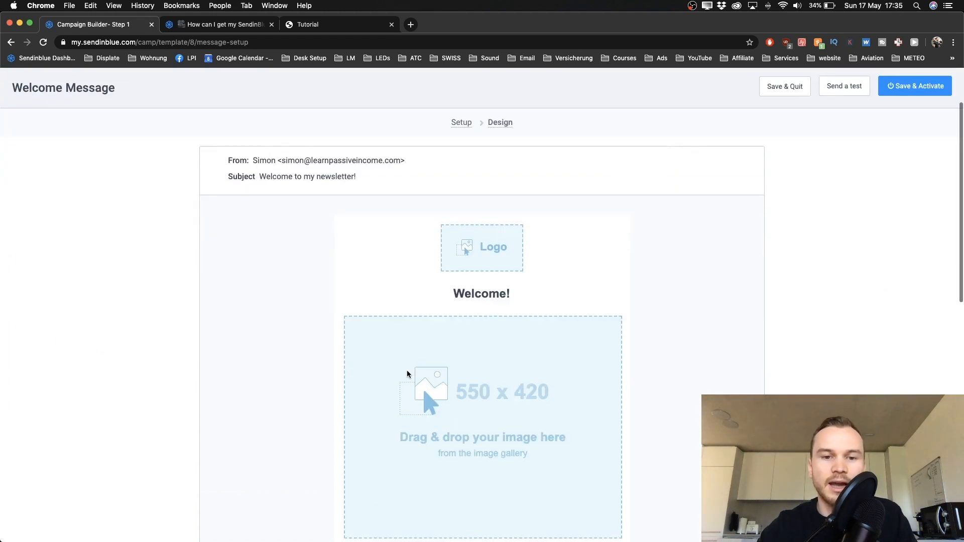
{"action": "scroll", "coordinate": [408, 374], "scroll_direction": "up", "scroll_amount": 3}
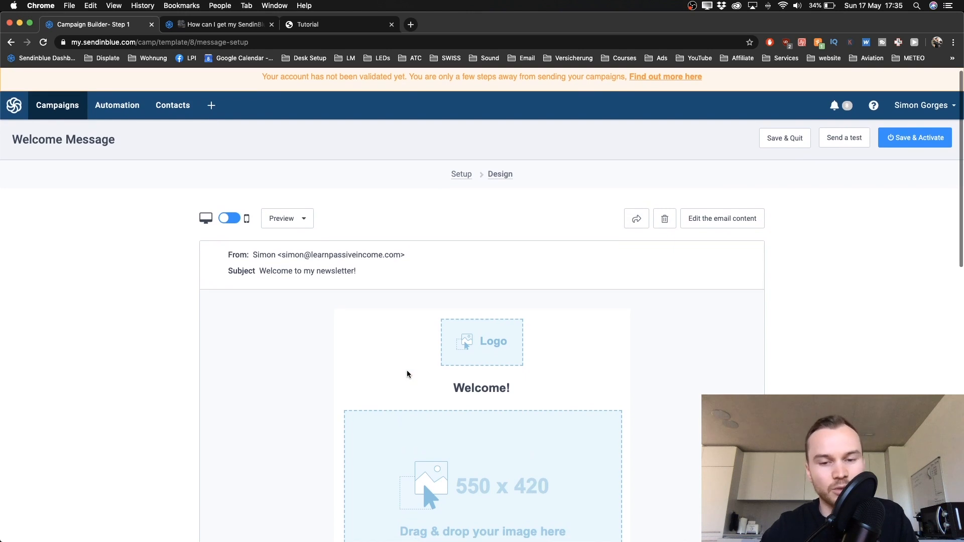
{"action": "scroll", "coordinate": [452, 314], "scroll_direction": "down", "scroll_amount": 5}
{"action": "scroll", "coordinate": [452, 312], "scroll_direction": "up", "scroll_amount": 5}
{"action": "scroll", "coordinate": [453, 313], "scroll_direction": "down", "scroll_amount": 5}
{"action": "scroll", "coordinate": [451, 311], "scroll_direction": "up", "scroll_amount": 5}
{"action": "scroll", "coordinate": [372, 226], "scroll_direction": "down", "scroll_amount": 1}
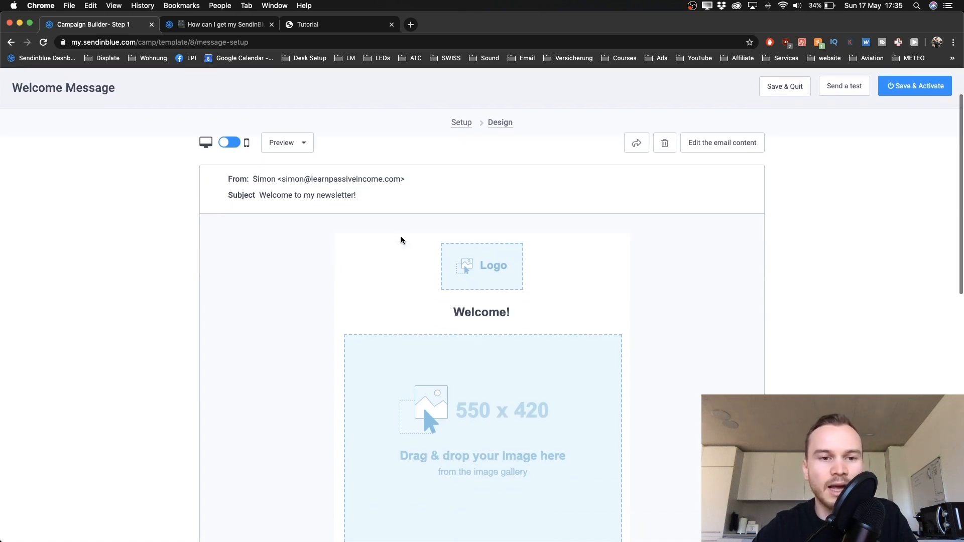
{"action": "scroll", "coordinate": [452, 207], "scroll_direction": "up", "scroll_amount": 3}
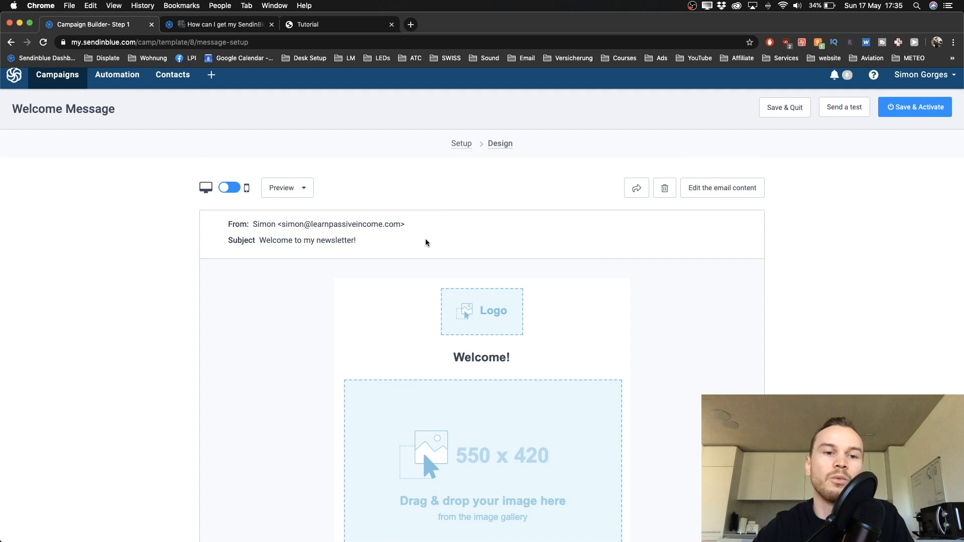
{"action": "scroll", "coordinate": [426, 241], "scroll_direction": "down", "scroll_amount": 4}
{"action": "scroll", "coordinate": [426, 243], "scroll_direction": "down", "scroll_amount": 10}
{"action": "scroll", "coordinate": [426, 243], "scroll_direction": "up", "scroll_amount": 12}
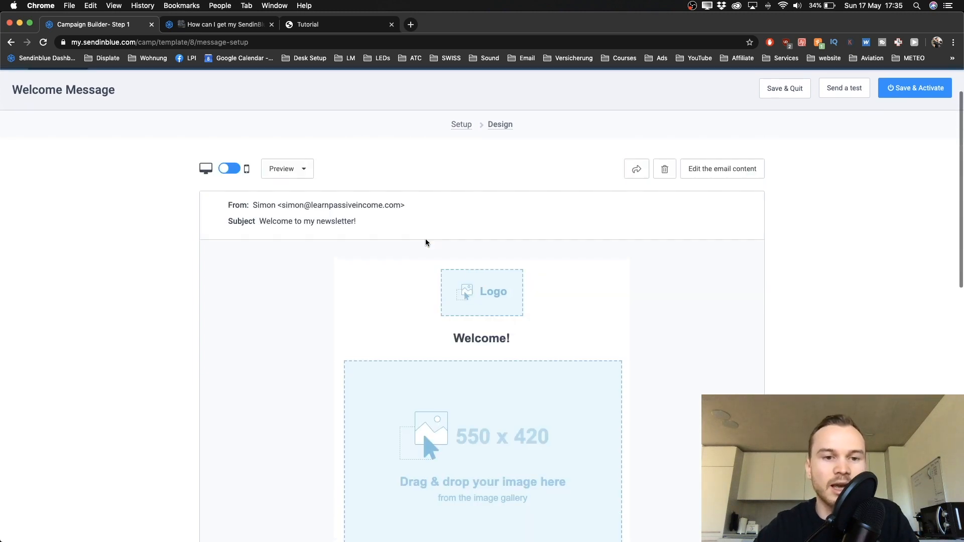
{"action": "scroll", "coordinate": [426, 242], "scroll_direction": "up", "scroll_amount": 2}
Step: Switch the preview to mobile and scroll through the phone view of the email
{"action": "left_click", "coordinate": [227, 224]}
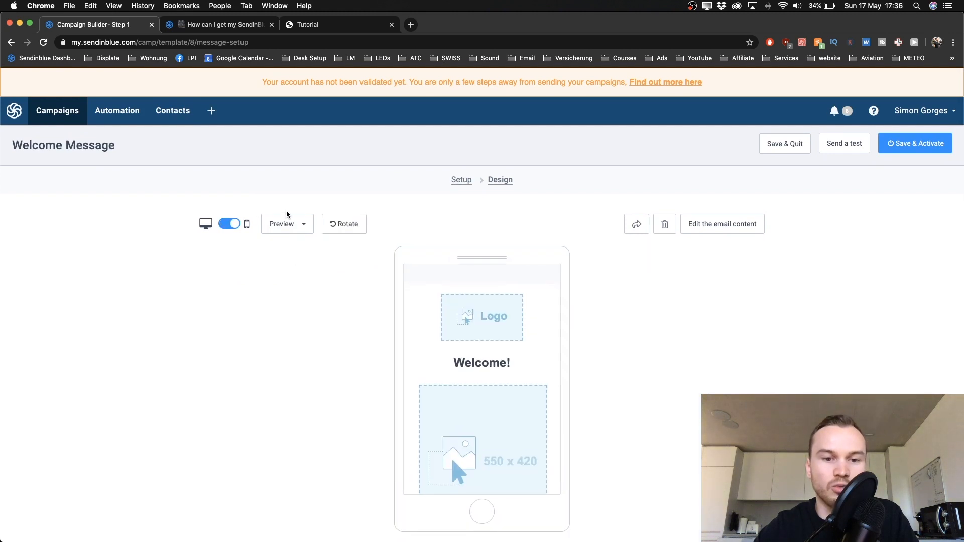
{"action": "scroll", "coordinate": [470, 319], "scroll_direction": "down", "scroll_amount": 3}
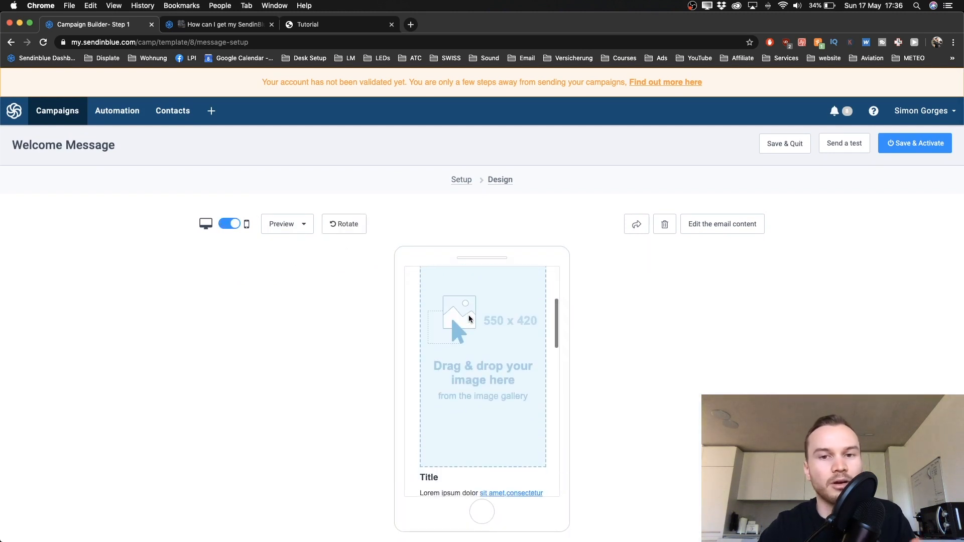
{"action": "scroll", "coordinate": [469, 319], "scroll_direction": "down", "scroll_amount": 5}
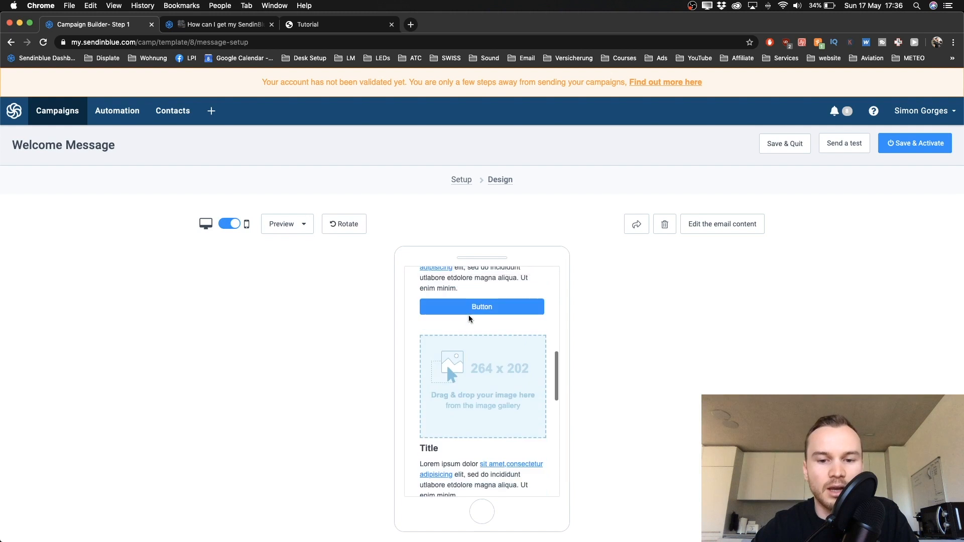
{"action": "scroll", "coordinate": [469, 319], "scroll_direction": "down", "scroll_amount": 3}
{"action": "scroll", "coordinate": [469, 318], "scroll_direction": "up", "scroll_amount": 1}
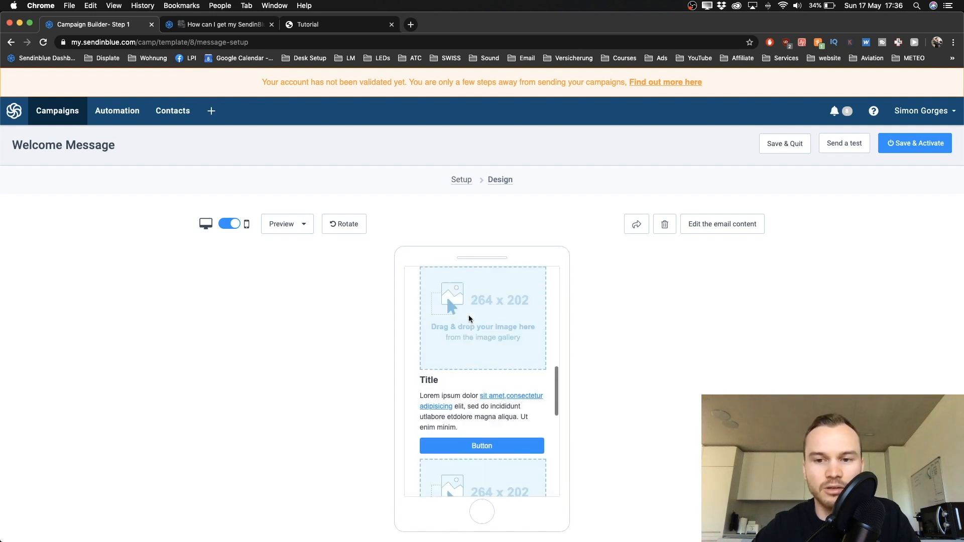
{"action": "scroll", "coordinate": [469, 318], "scroll_direction": "up", "scroll_amount": 5}
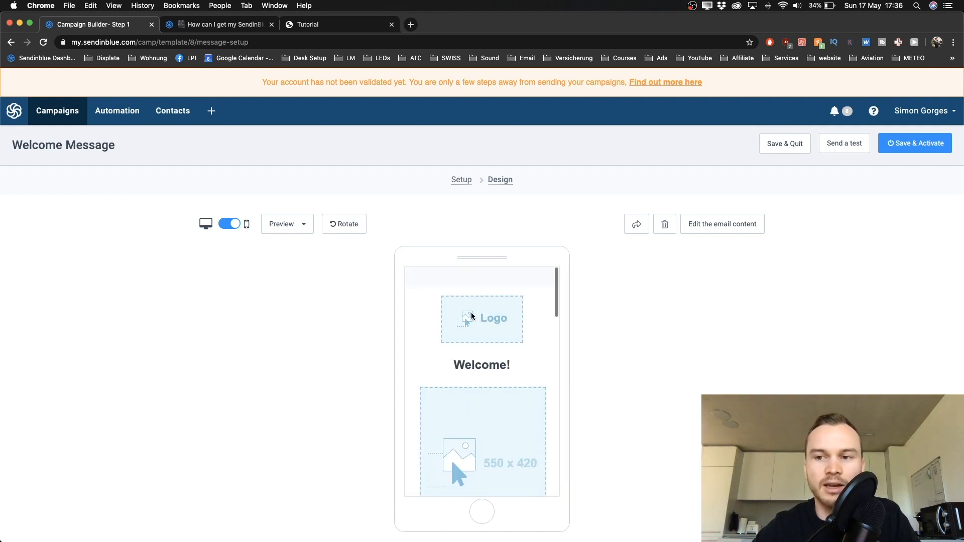
Step: Save and activate Welcome Message, then open Apps and Integrations from Automation
{"action": "left_click", "coordinate": [917, 150]}
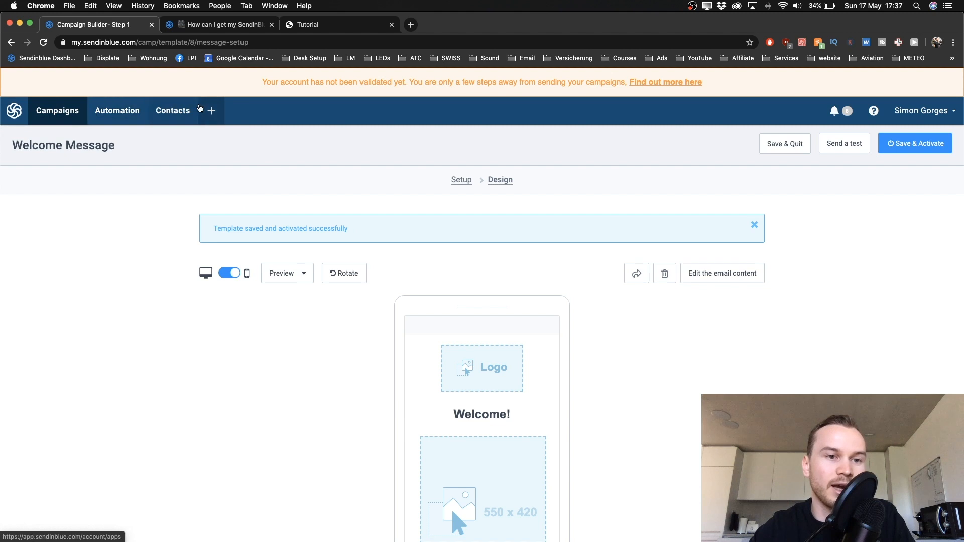
{"action": "left_click", "coordinate": [117, 111]}
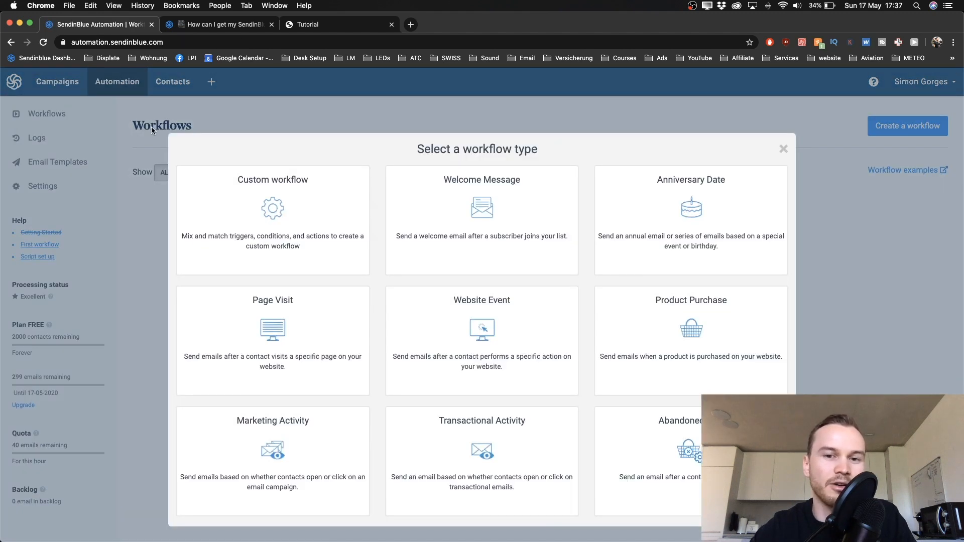
{"action": "left_click", "coordinate": [784, 149]}
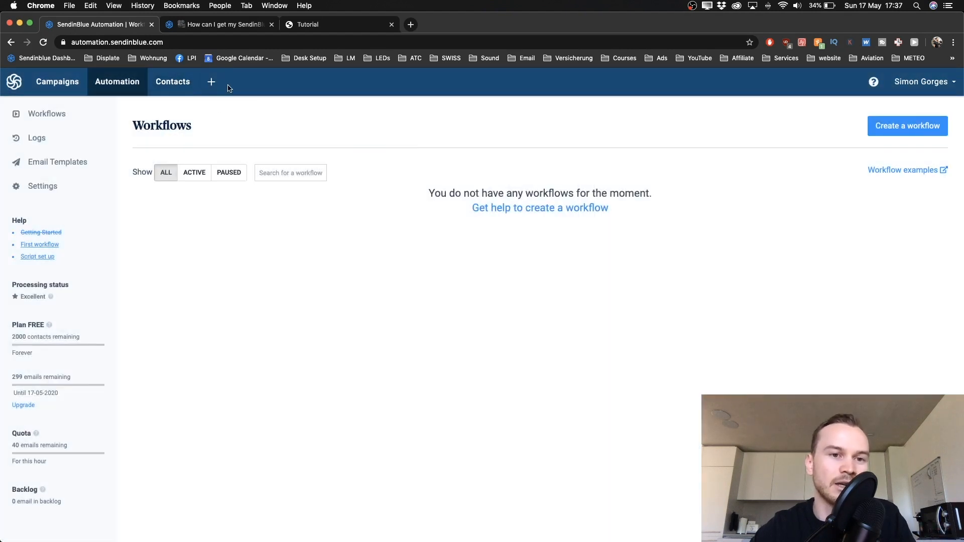
{"action": "left_click", "coordinate": [212, 82]}
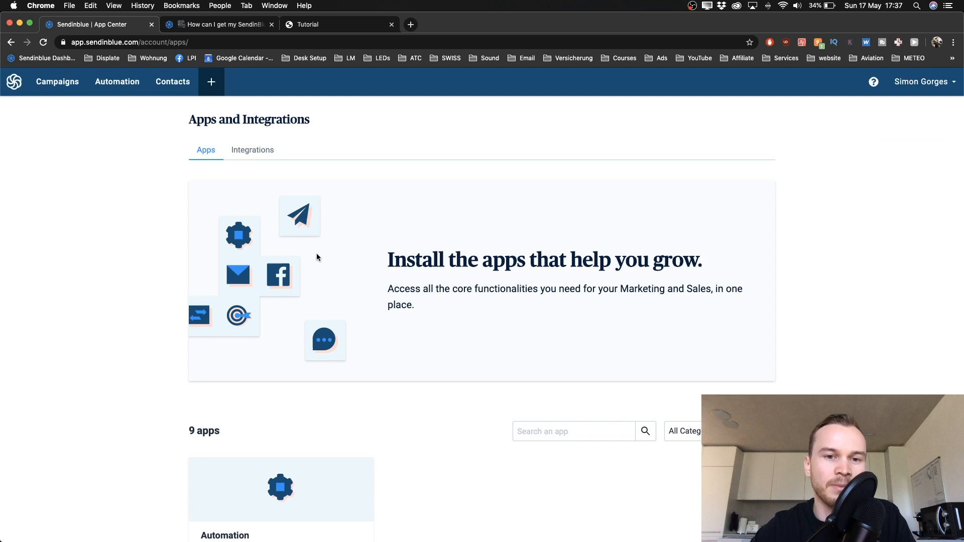
Step: Leave the Automation app enabled while Transactional Emails, SMS Campaigns and Transactional SMS stay off
{"action": "scroll", "coordinate": [317, 254], "scroll_direction": "down", "scroll_amount": 5}
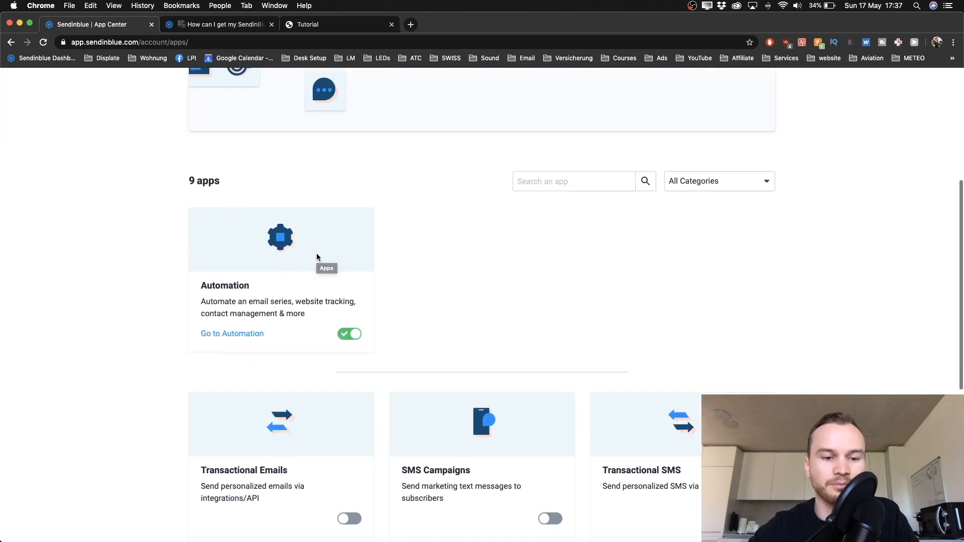
{"action": "scroll", "coordinate": [316, 256], "scroll_direction": "up", "scroll_amount": 1}
{"action": "scroll", "coordinate": [317, 256], "scroll_direction": "up", "scroll_amount": 4}
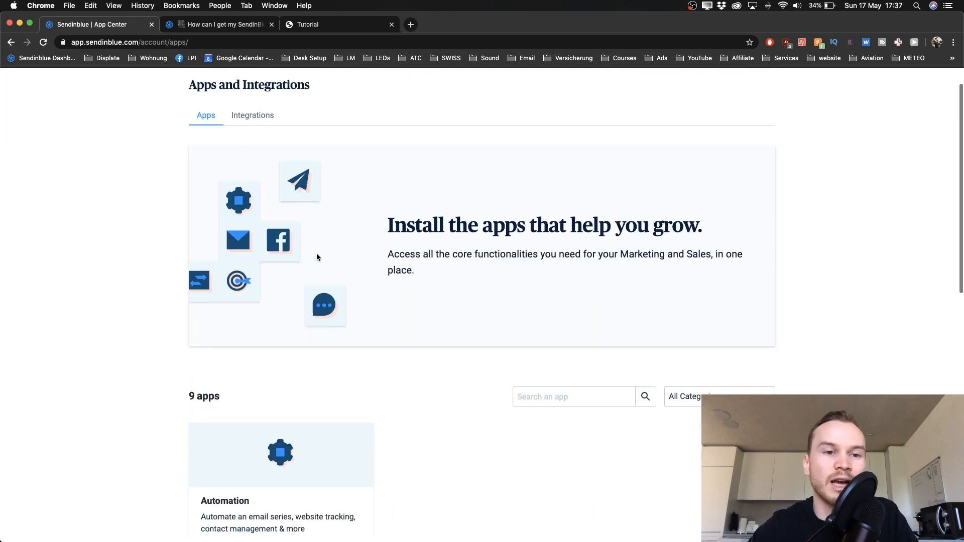
{"action": "scroll", "coordinate": [214, 189], "scroll_direction": "down", "scroll_amount": 10}
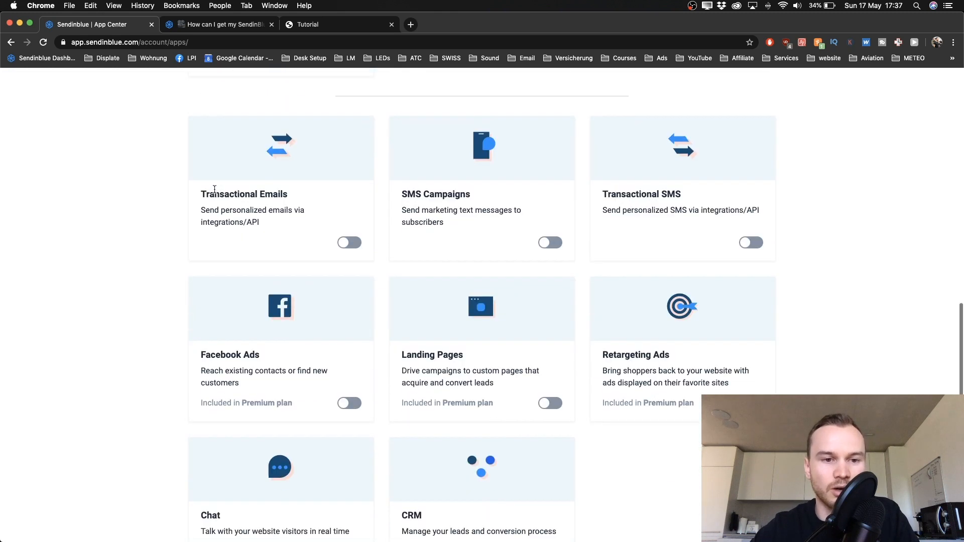
{"action": "scroll", "coordinate": [419, 181], "scroll_direction": "down", "scroll_amount": 2}
{"action": "scroll", "coordinate": [419, 181], "scroll_direction": "up", "scroll_amount": 2}
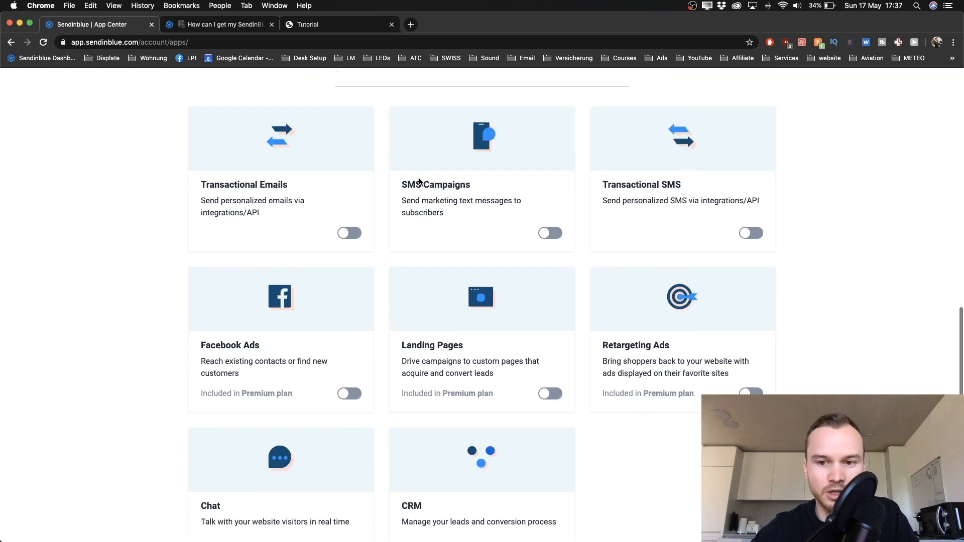
{"action": "scroll", "coordinate": [420, 181], "scroll_direction": "up", "scroll_amount": 5}
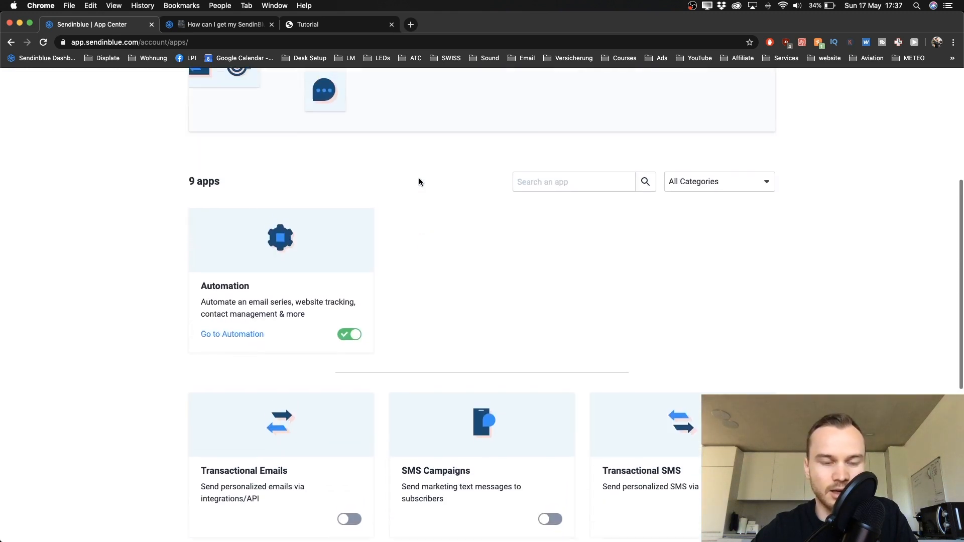
{"action": "scroll", "coordinate": [233, 338], "scroll_direction": "up", "scroll_amount": 5}
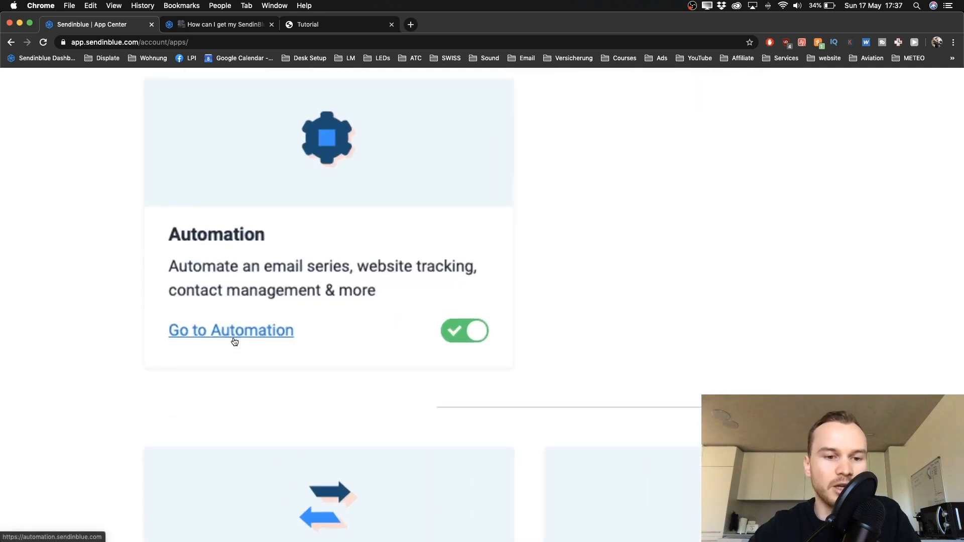
{"action": "left_click", "coordinate": [465, 332]}
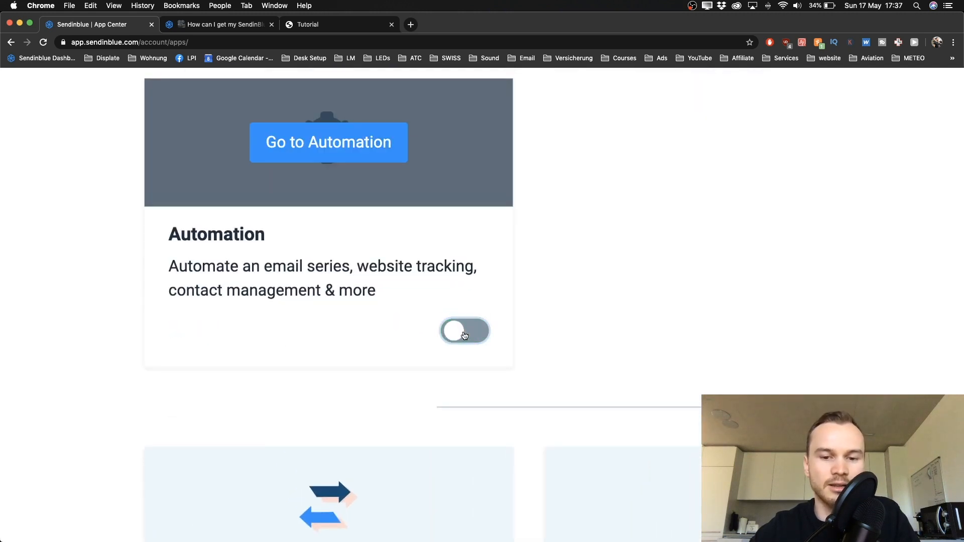
{"action": "left_click", "coordinate": [454, 333]}
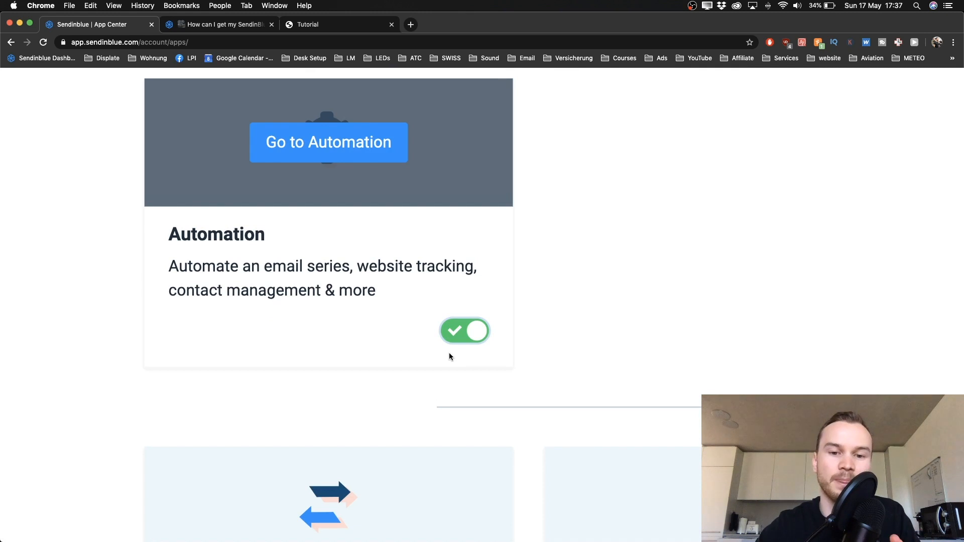
{"action": "scroll", "coordinate": [450, 355], "scroll_direction": "up", "scroll_amount": 2}
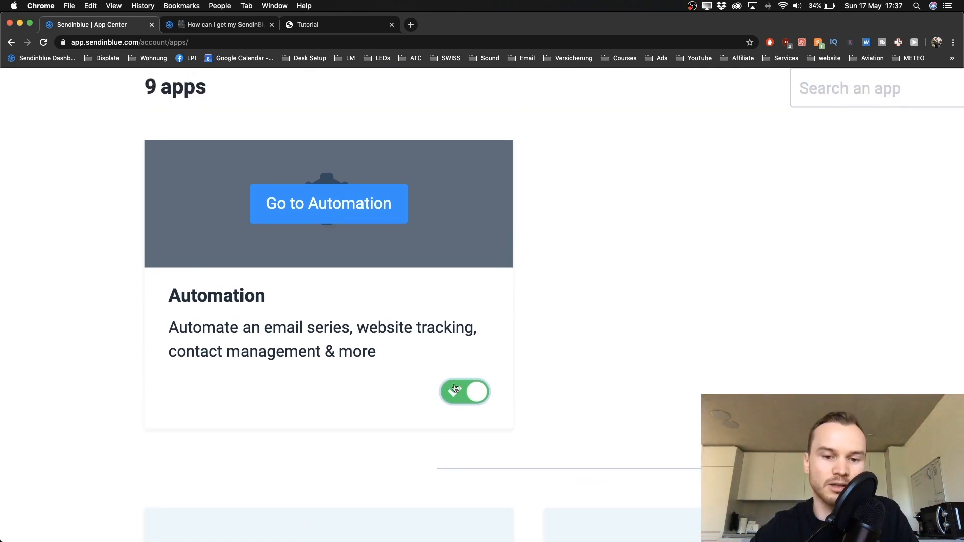
{"action": "scroll", "coordinate": [455, 388], "scroll_direction": "down", "scroll_amount": 3, "text": "ctrl"}
{"action": "scroll", "coordinate": [396, 463], "scroll_direction": "down", "scroll_amount": 2, "text": "ctrl"}
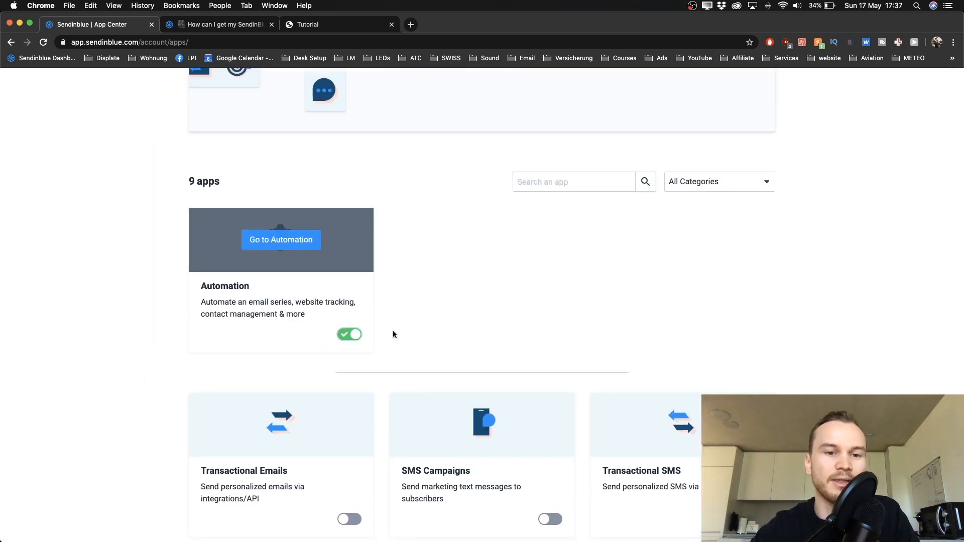
{"action": "scroll", "coordinate": [392, 331], "scroll_direction": "up", "scroll_amount": 5}
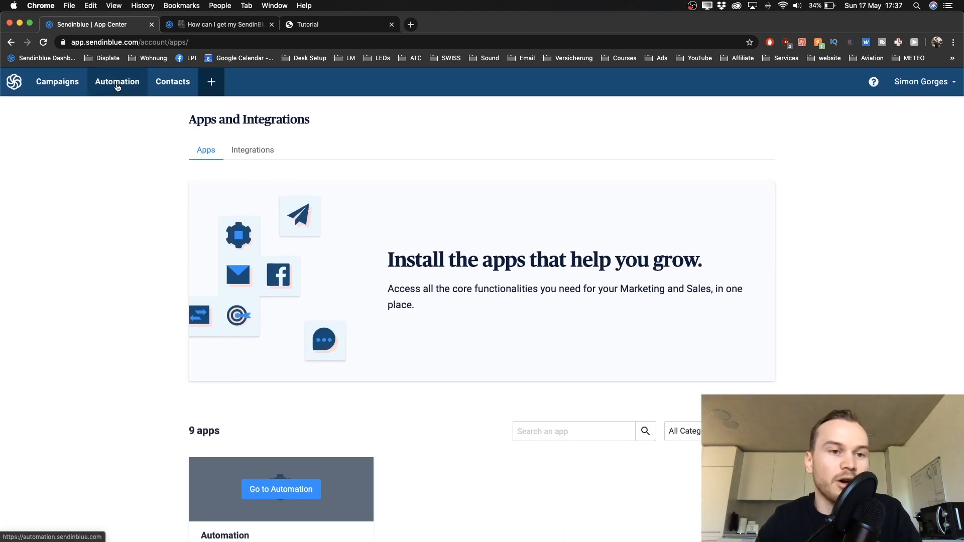
Step: Create a custom automation workflow named 'Tutorial' from the Automation area
{"action": "left_click", "coordinate": [117, 85]}
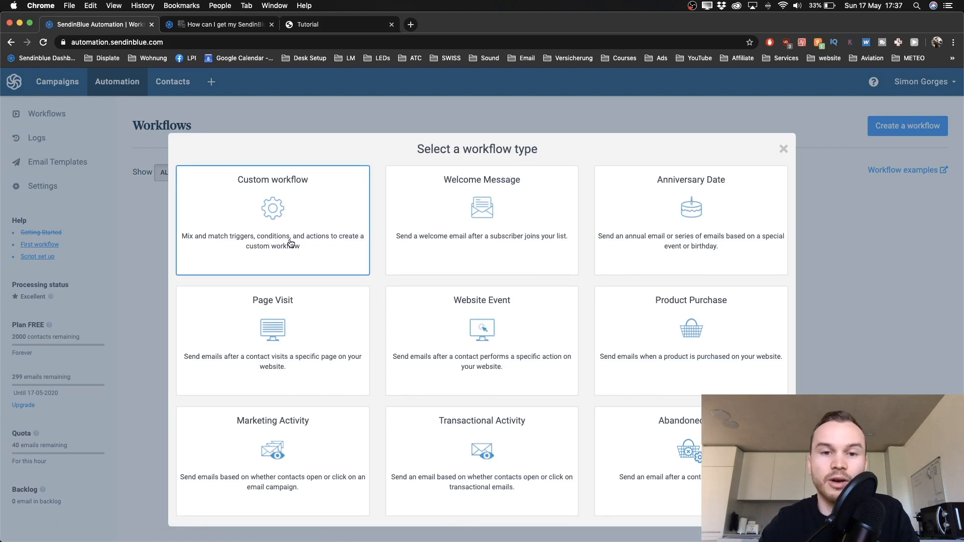
{"action": "left_click", "coordinate": [783, 149]}
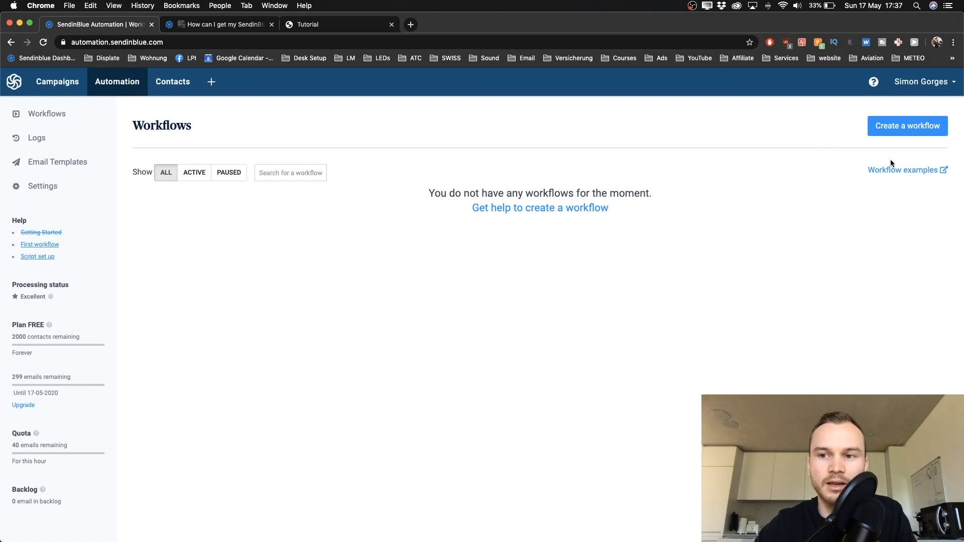
{"action": "left_click", "coordinate": [905, 129]}
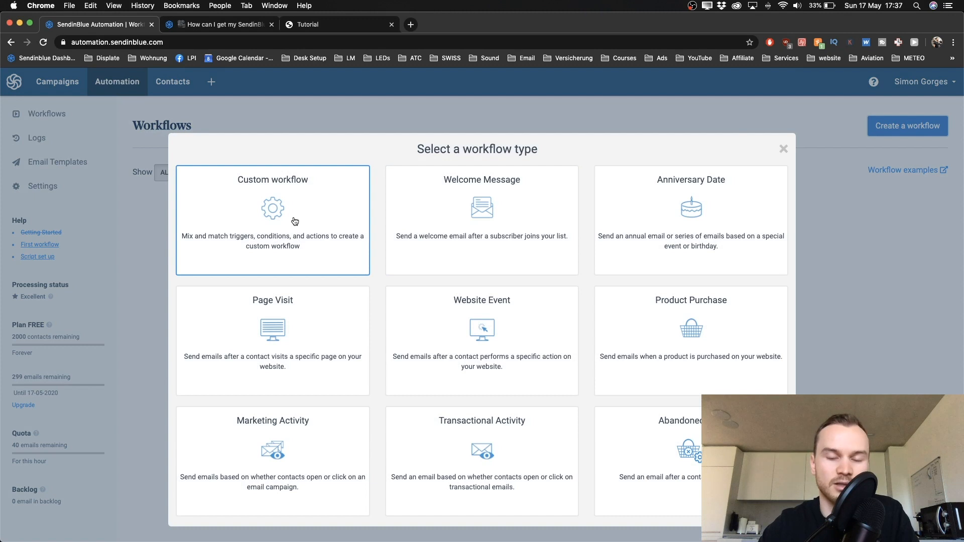
{"action": "left_click", "coordinate": [259, 210]}
{"action": "left_click", "coordinate": [377, 151]}
{"action": "type", "text": "Tutorial"}
{"action": "key", "text": "Tab"}
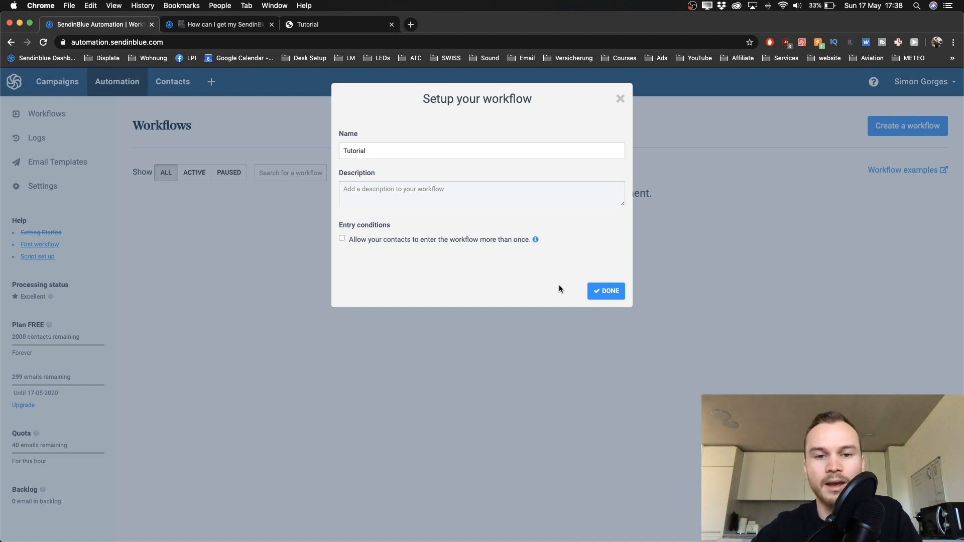
{"action": "left_click", "coordinate": [610, 291]}
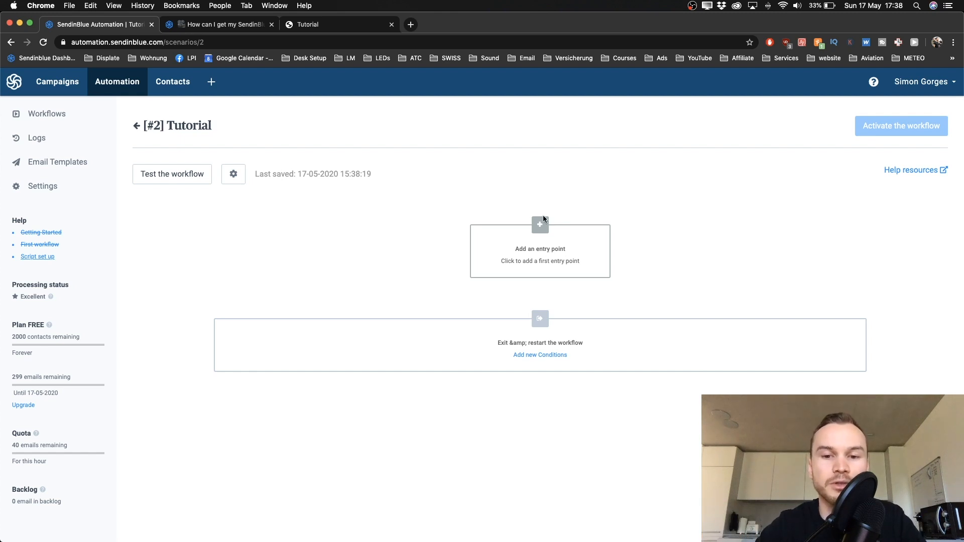
Step: Set the workflow's entry point to a contact submitting the 'Tutorial' form
{"action": "left_click", "coordinate": [538, 249]}
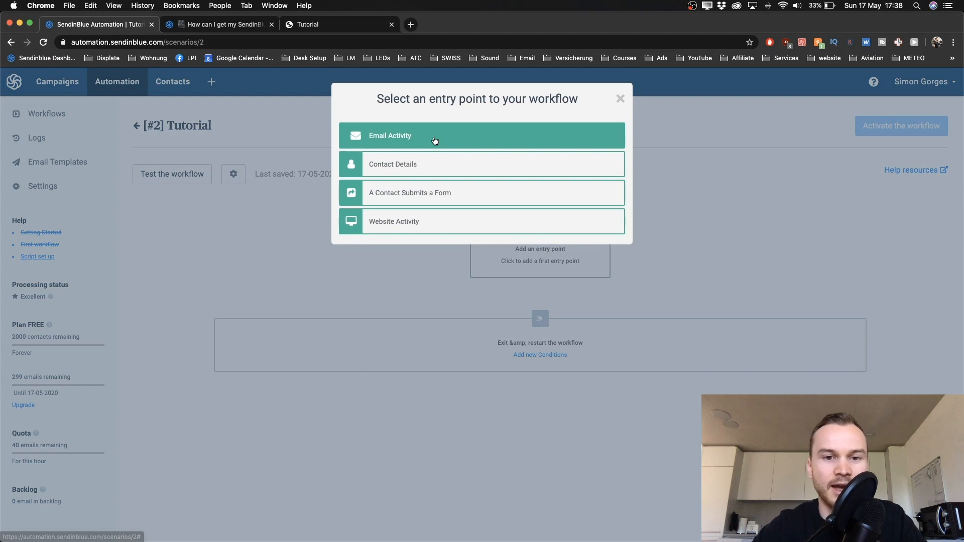
{"action": "left_click", "coordinate": [414, 202]}
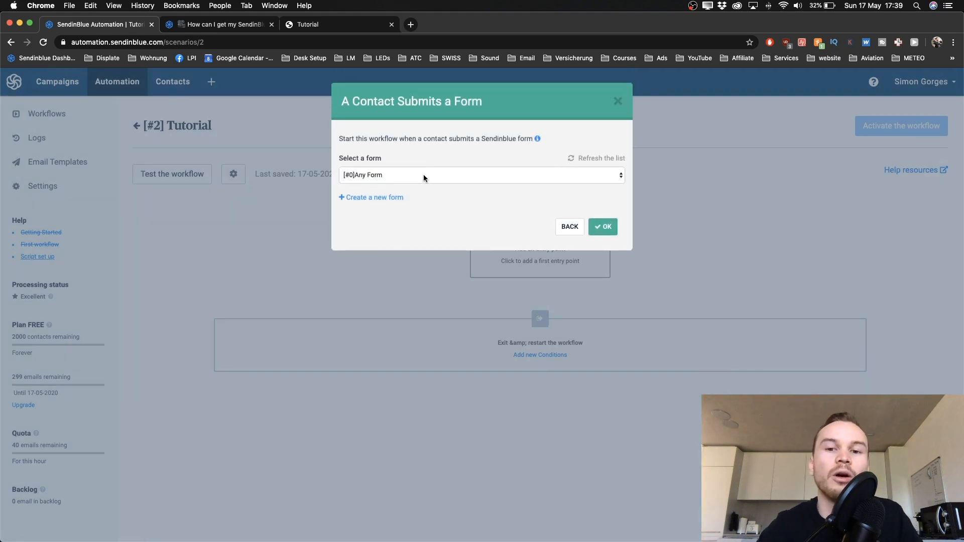
{"action": "left_click", "coordinate": [424, 175]}
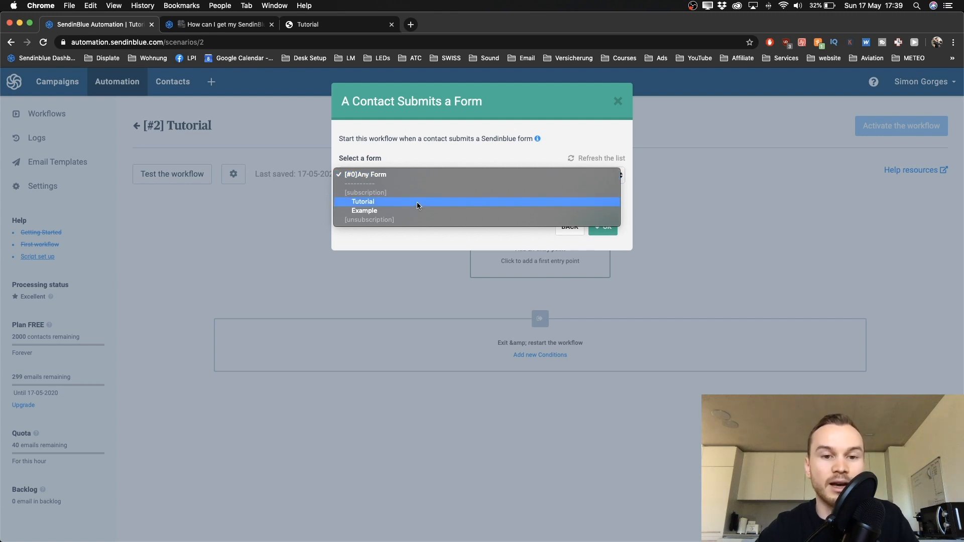
{"action": "left_click", "coordinate": [387, 201]}
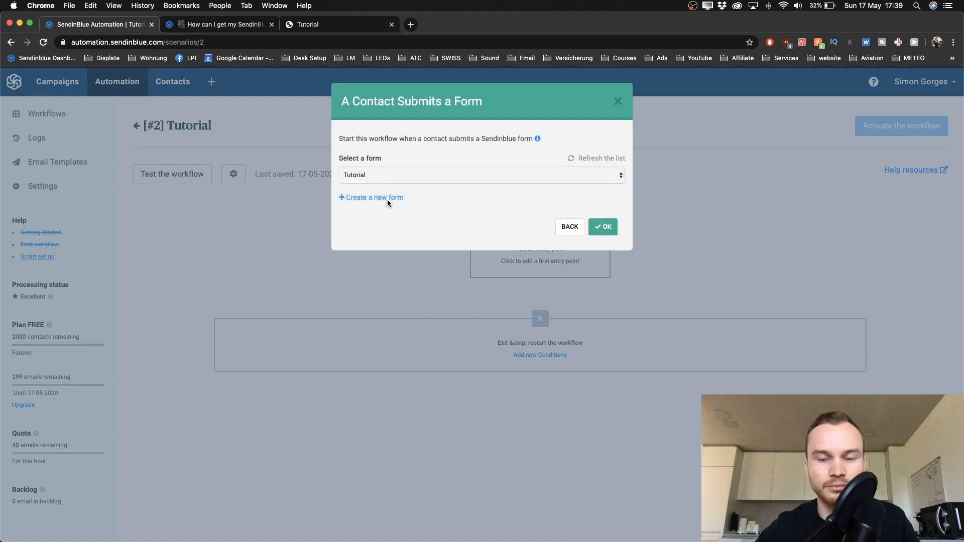
{"action": "left_click", "coordinate": [606, 227]}
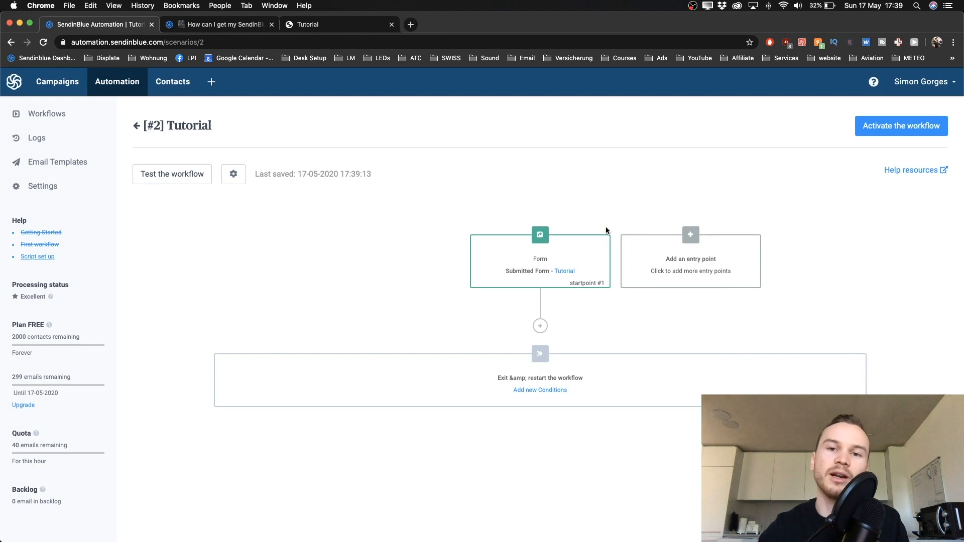
{"action": "mouse_move", "coordinate": [553, 258]}
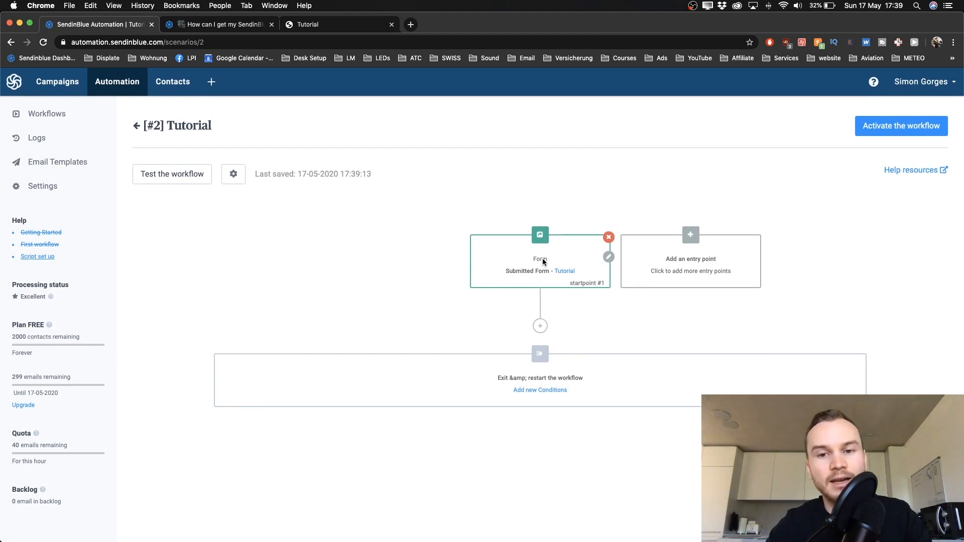
Step: Add a Send an email step using the '[#8] Welcome Message' template after the form trigger
{"action": "left_click", "coordinate": [540, 326]}
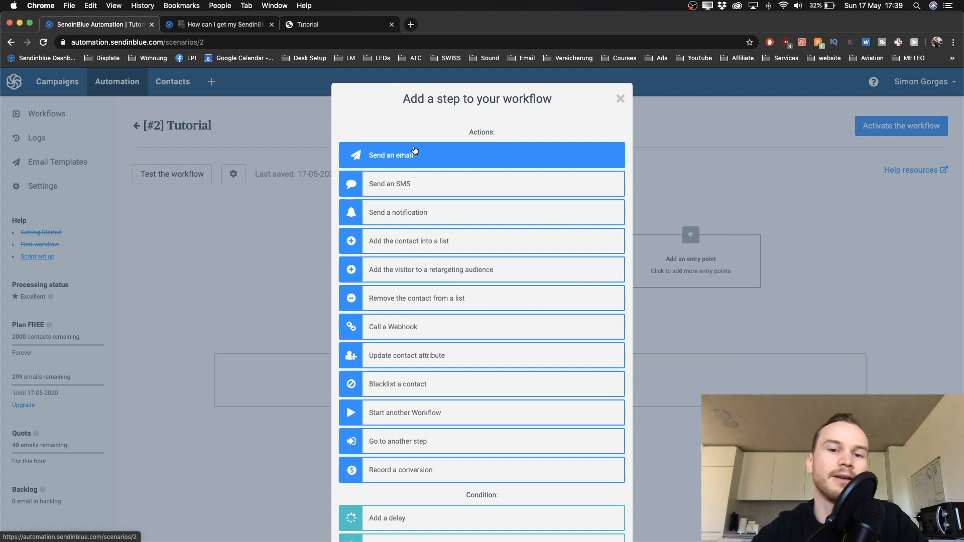
{"action": "left_click", "coordinate": [463, 162]}
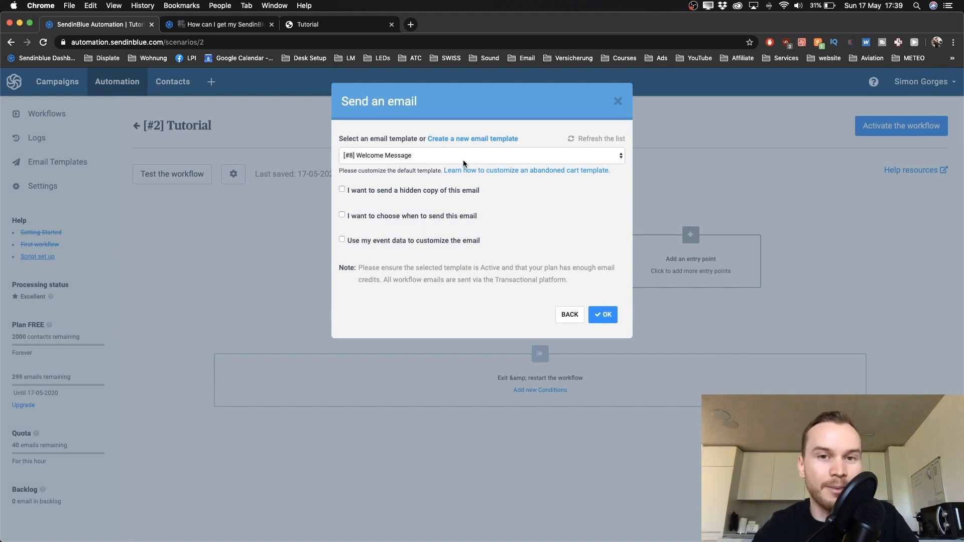
{"action": "left_click", "coordinate": [463, 162]}
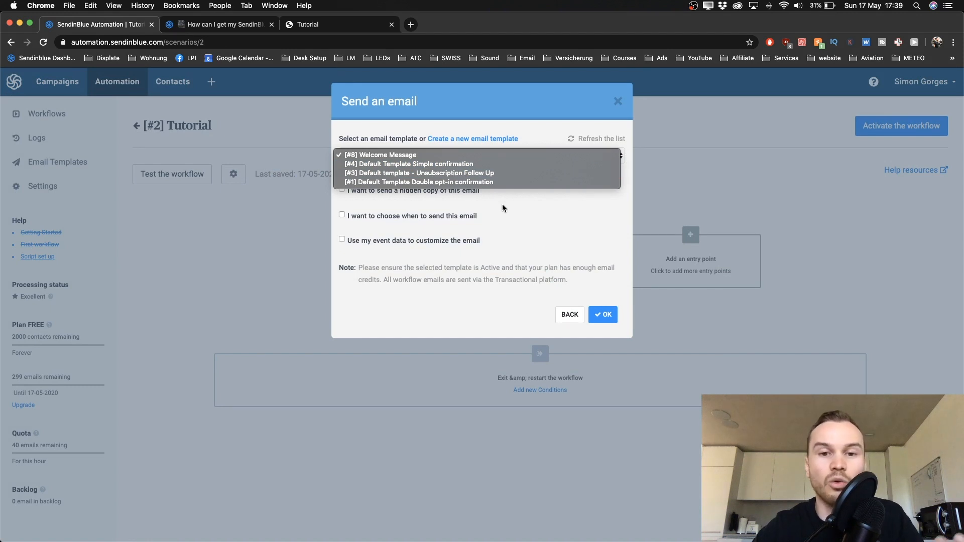
{"action": "left_click", "coordinate": [409, 155]}
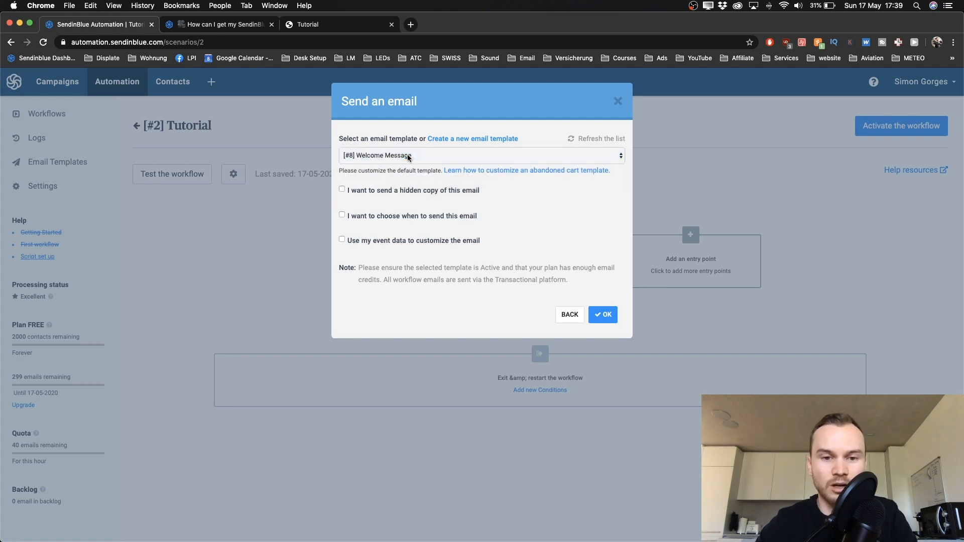
{"action": "left_click", "coordinate": [603, 315]}
{"action": "mouse_move", "coordinate": [599, 254]}
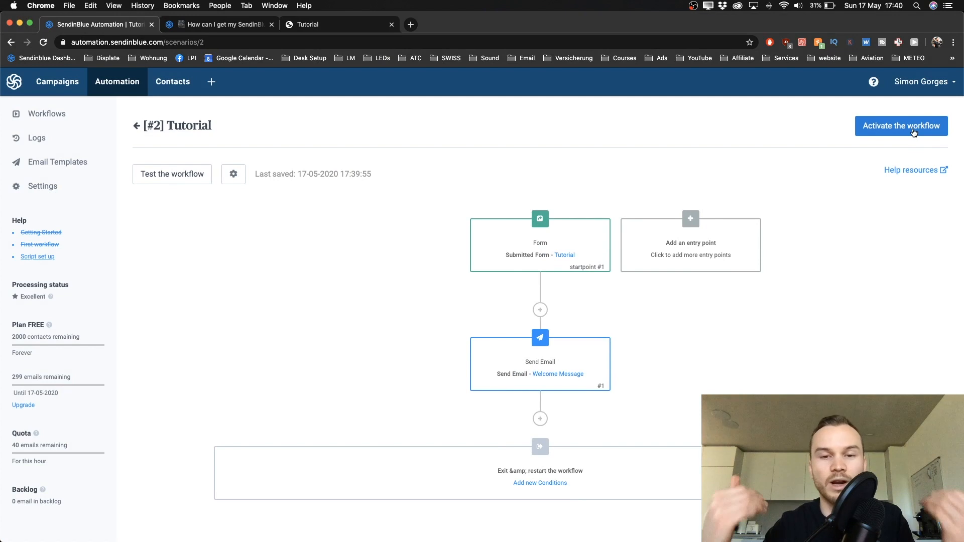
{"action": "mouse_move", "coordinate": [584, 374]}
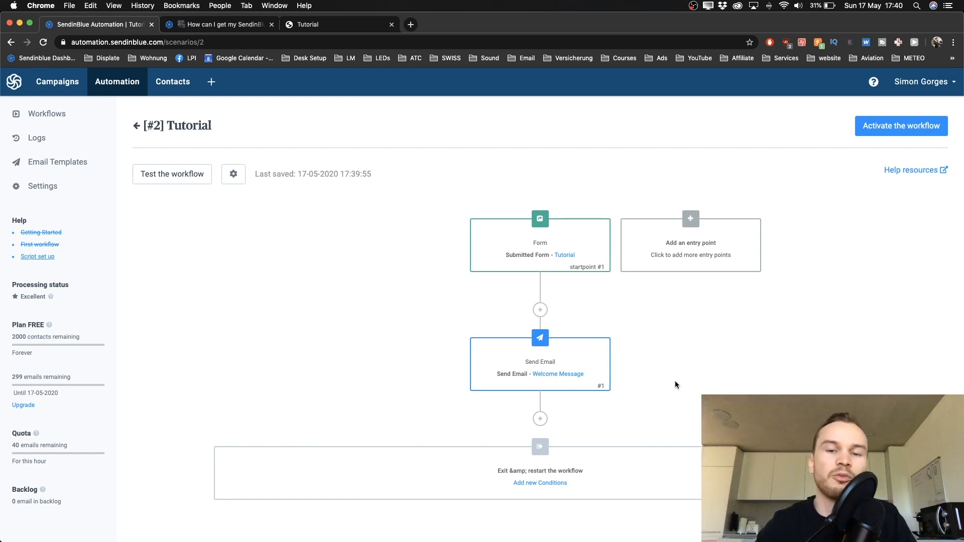
Step: Add a delay step of 1 day(s) after the Welcome Message email
{"action": "left_click", "coordinate": [540, 419]}
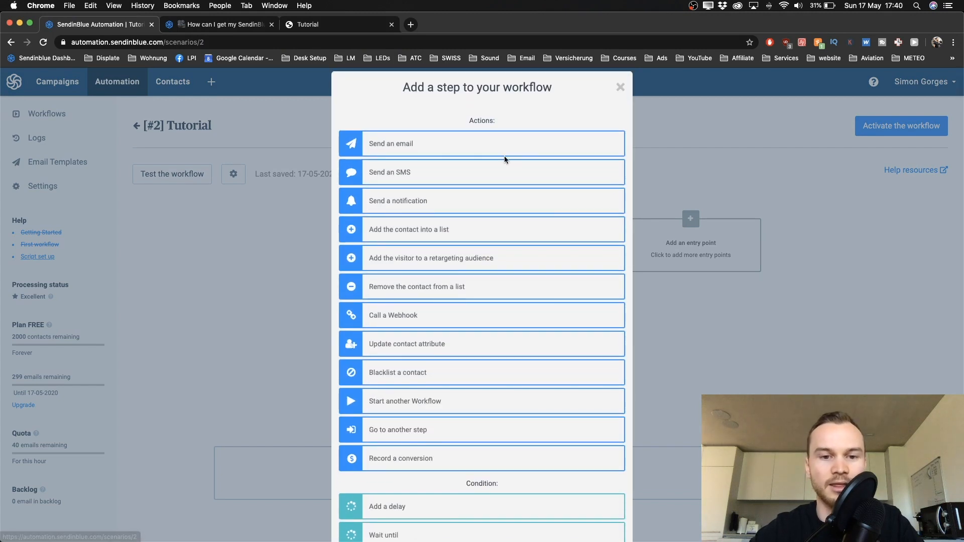
{"action": "scroll", "coordinate": [473, 208], "scroll_direction": "down", "scroll_amount": 3}
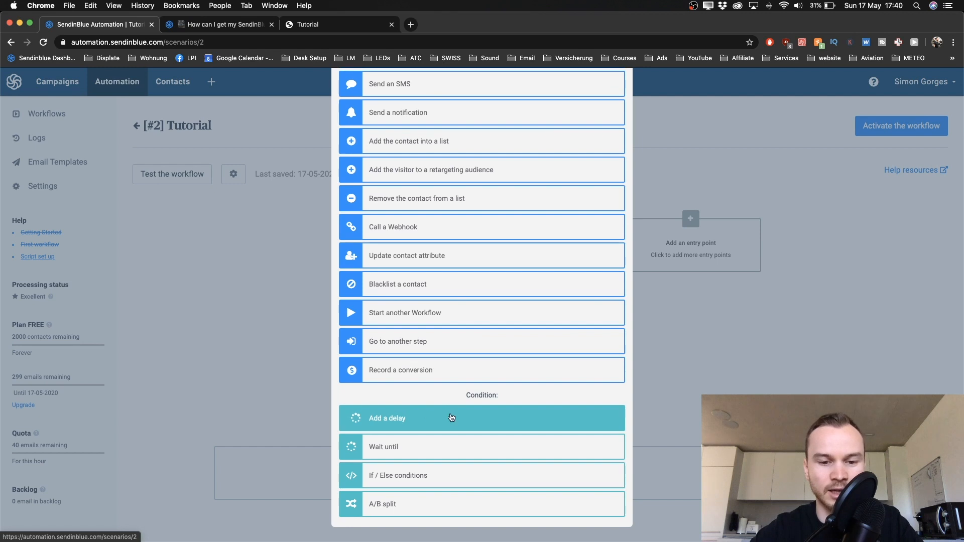
{"action": "left_click", "coordinate": [425, 425]}
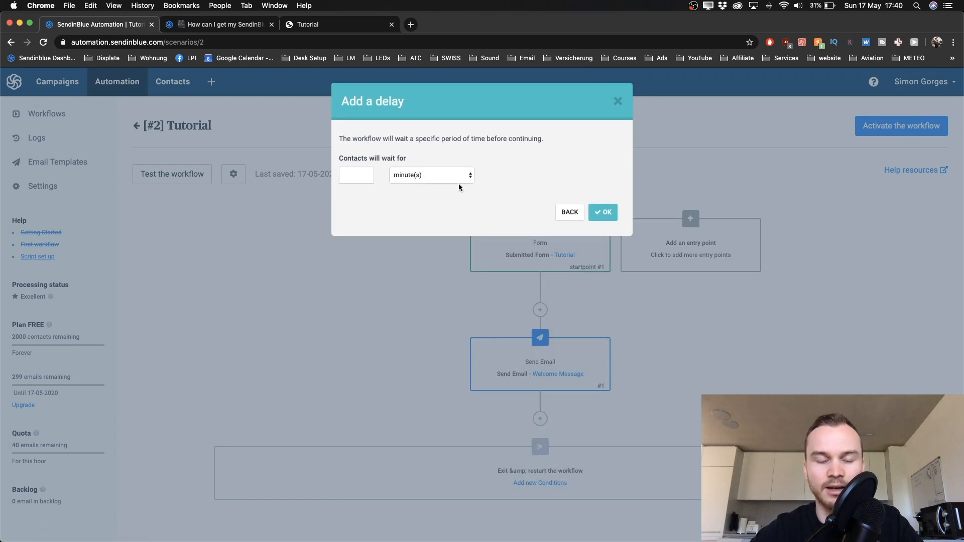
{"action": "left_click", "coordinate": [410, 176]}
{"action": "left_click", "coordinate": [409, 193]}
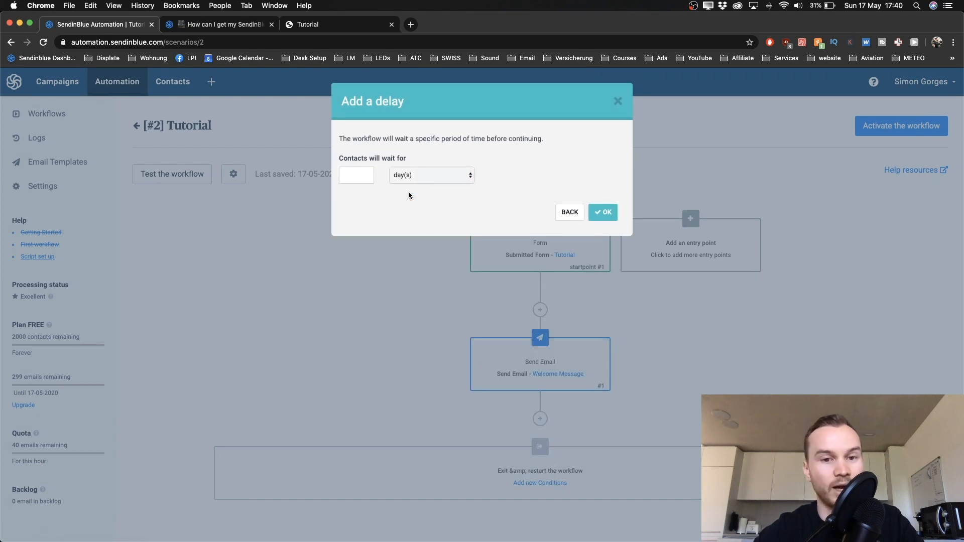
{"action": "left_click", "coordinate": [352, 173]}
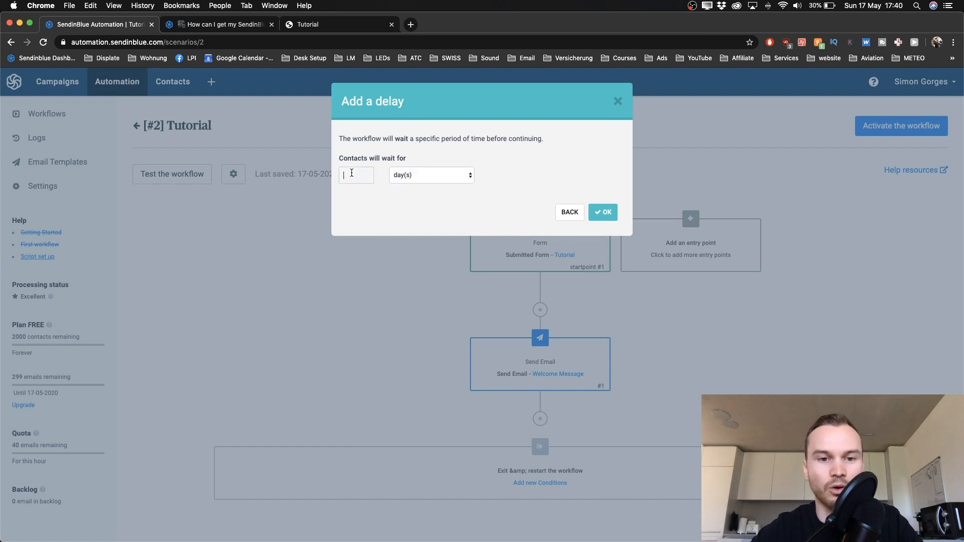
{"action": "left_click", "coordinate": [417, 178]}
{"action": "left_click", "coordinate": [506, 172]}
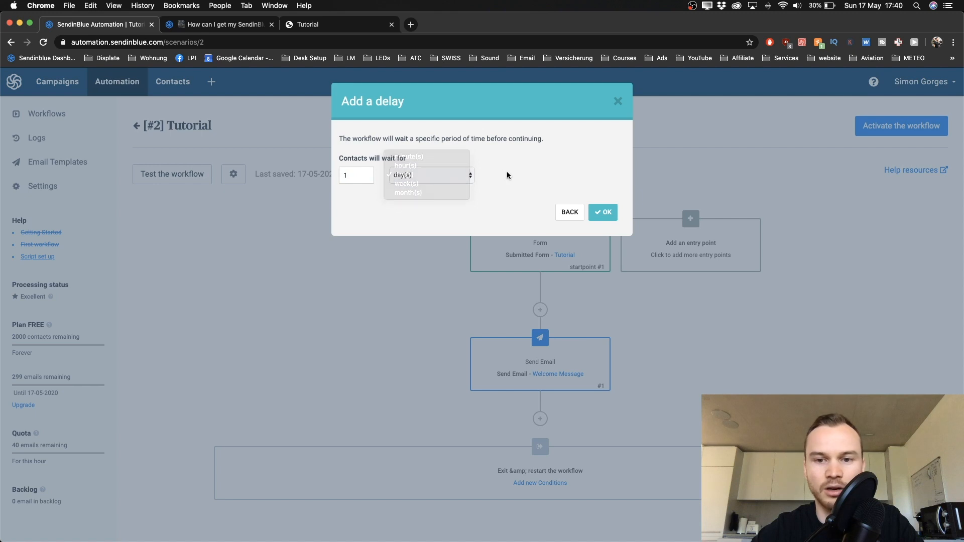
{"action": "left_click", "coordinate": [601, 213]}
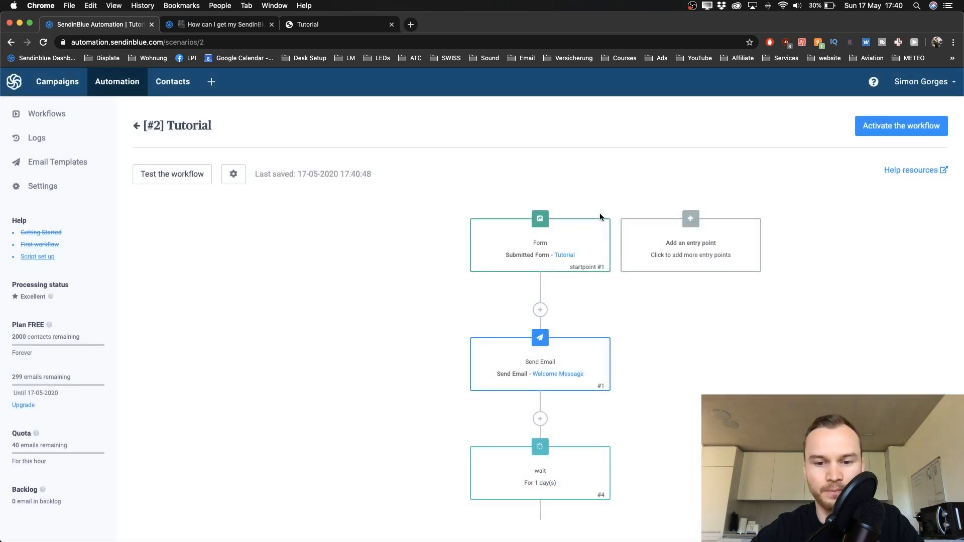
{"action": "scroll", "coordinate": [593, 351], "scroll_direction": "down", "scroll_amount": 3}
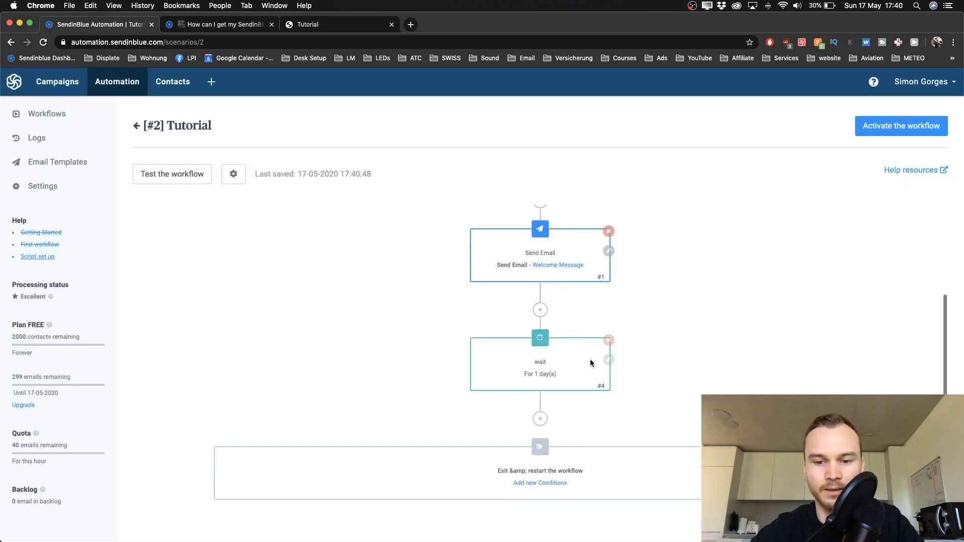
{"action": "left_click", "coordinate": [540, 418]}
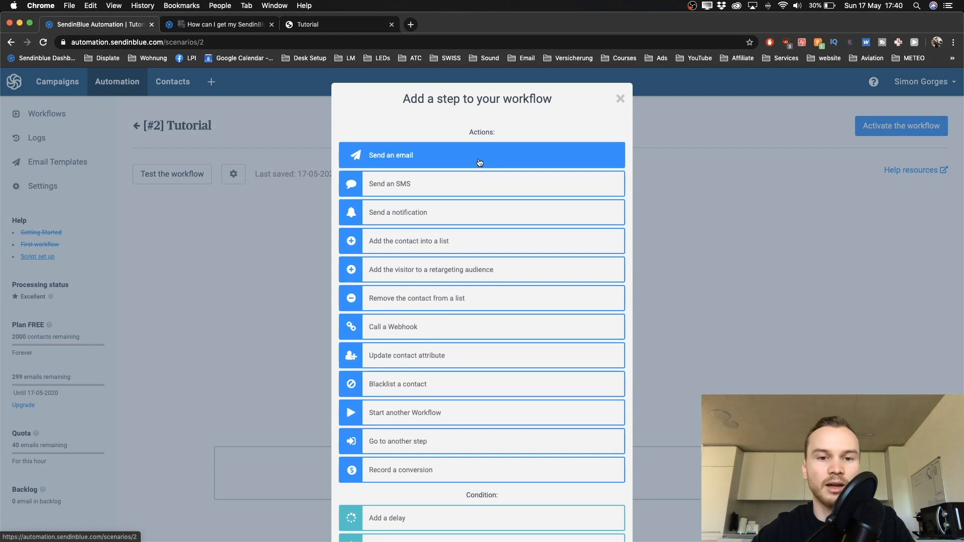
{"action": "left_click", "coordinate": [390, 160]}
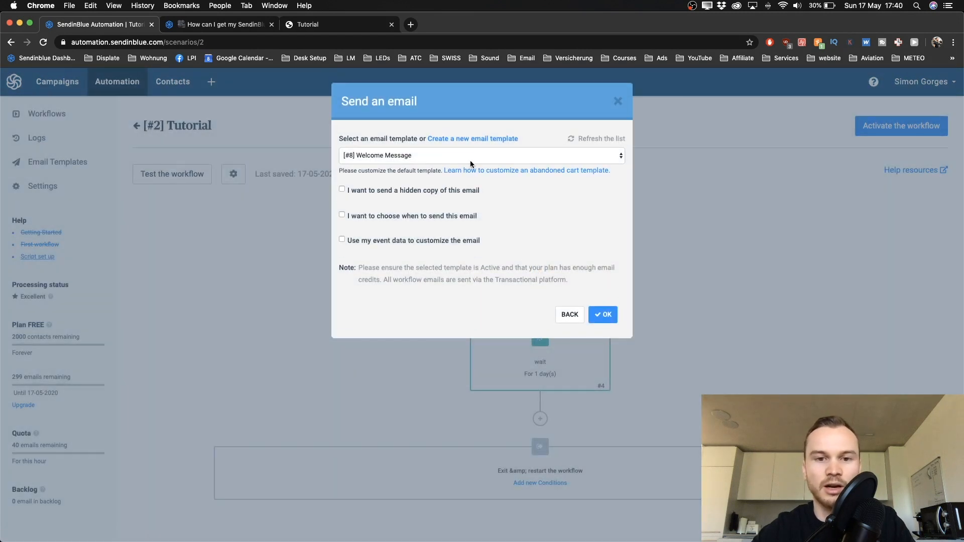
{"action": "left_click", "coordinate": [470, 161]}
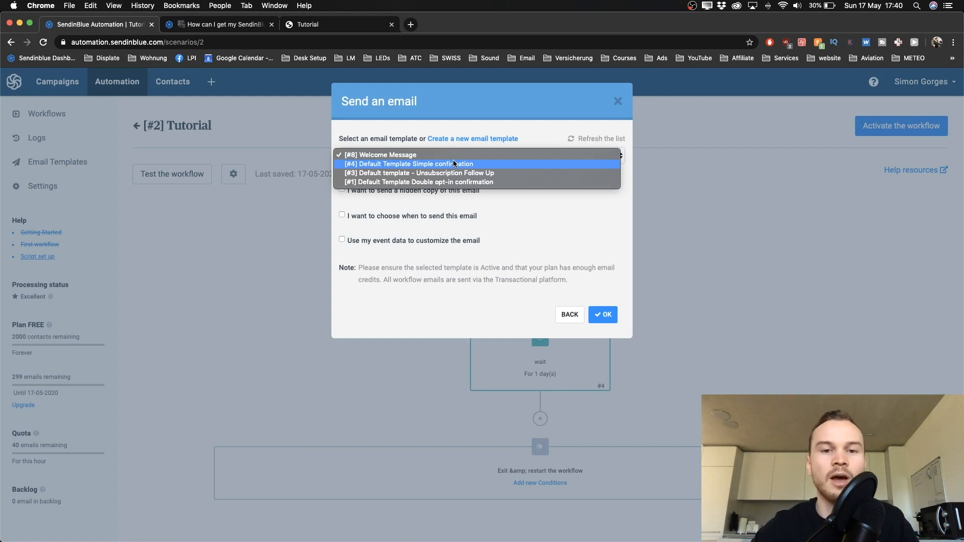
{"action": "left_click", "coordinate": [624, 118]}
{"action": "left_click", "coordinate": [619, 102]}
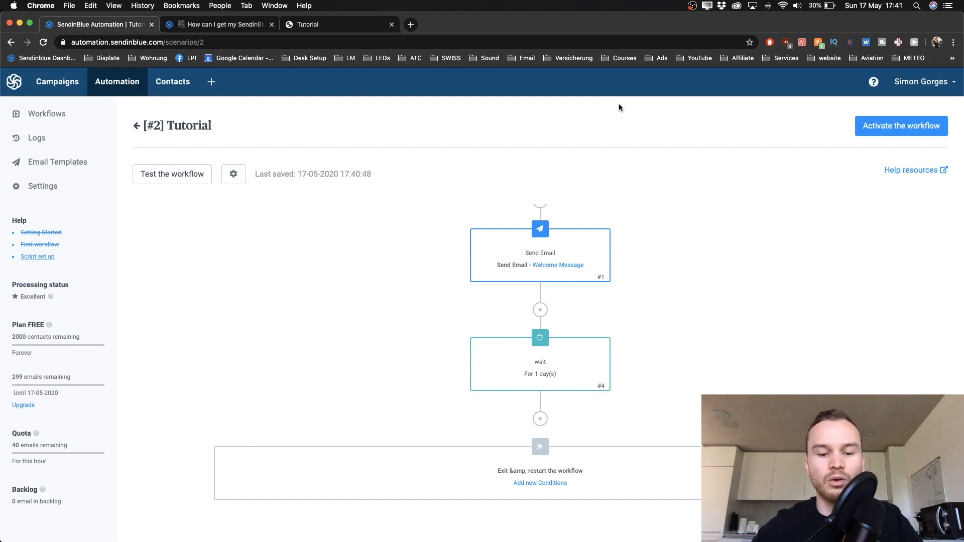
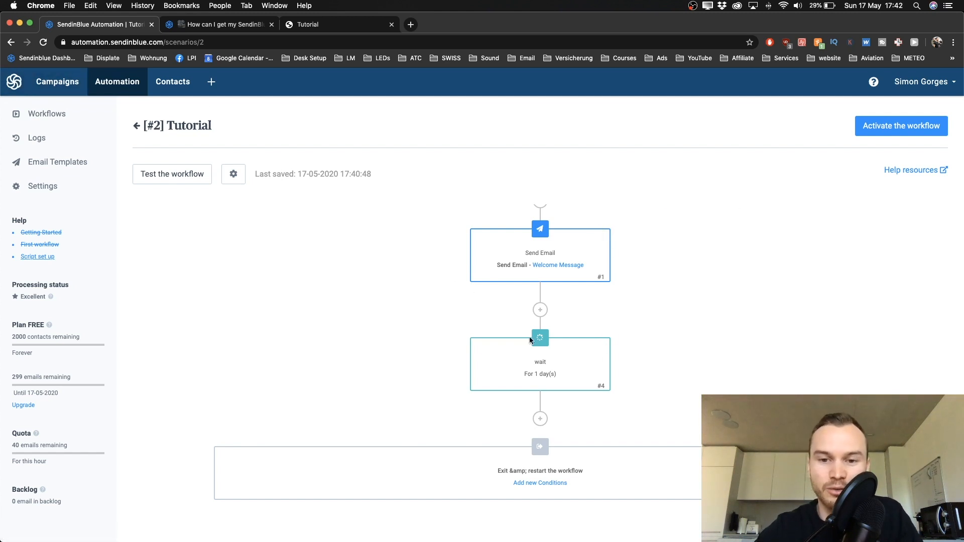
Step: Activate the '[#2] Tutorial' workflow, leave its status unchanged, and return to the Dashboard
{"action": "left_click", "coordinate": [893, 137]}
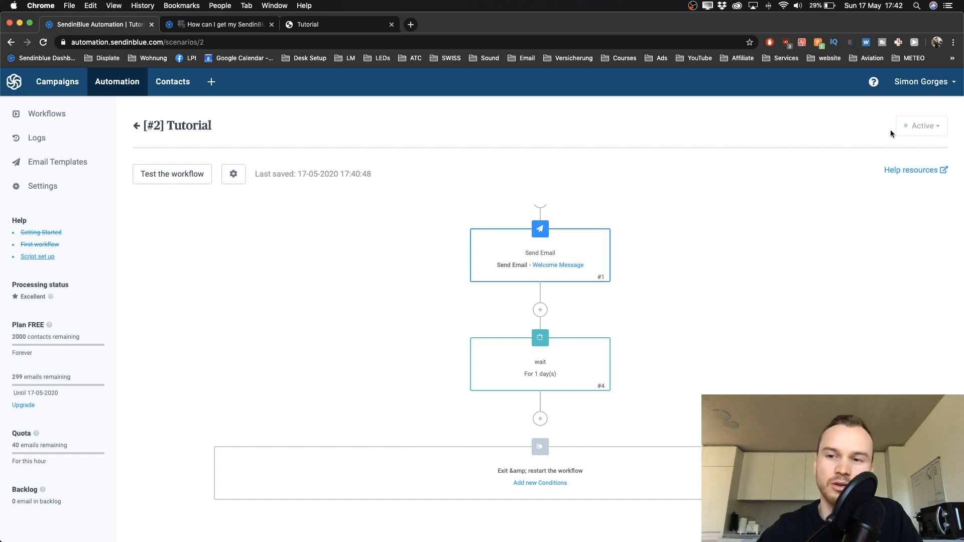
{"action": "left_click", "coordinate": [924, 126]}
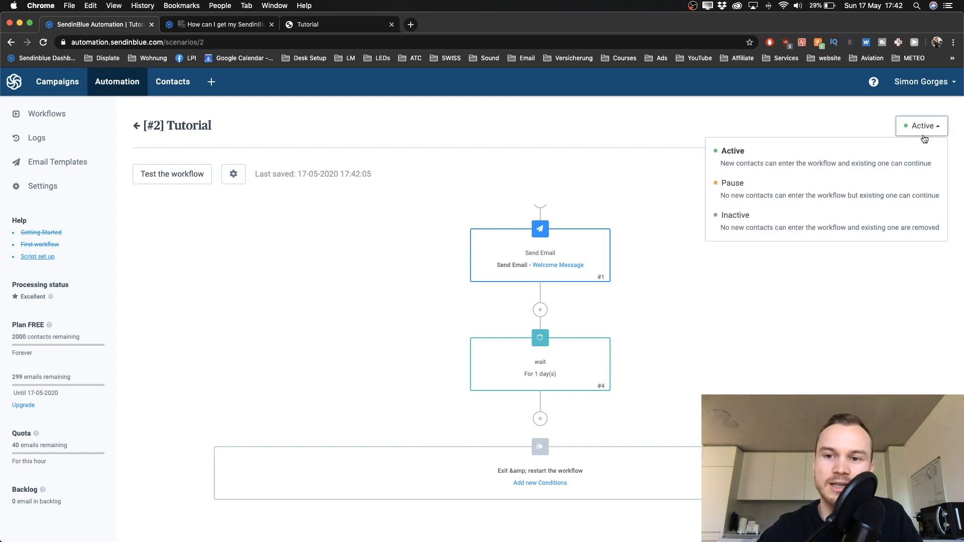
{"action": "left_click", "coordinate": [309, 141]}
{"action": "left_click", "coordinate": [21, 86]}
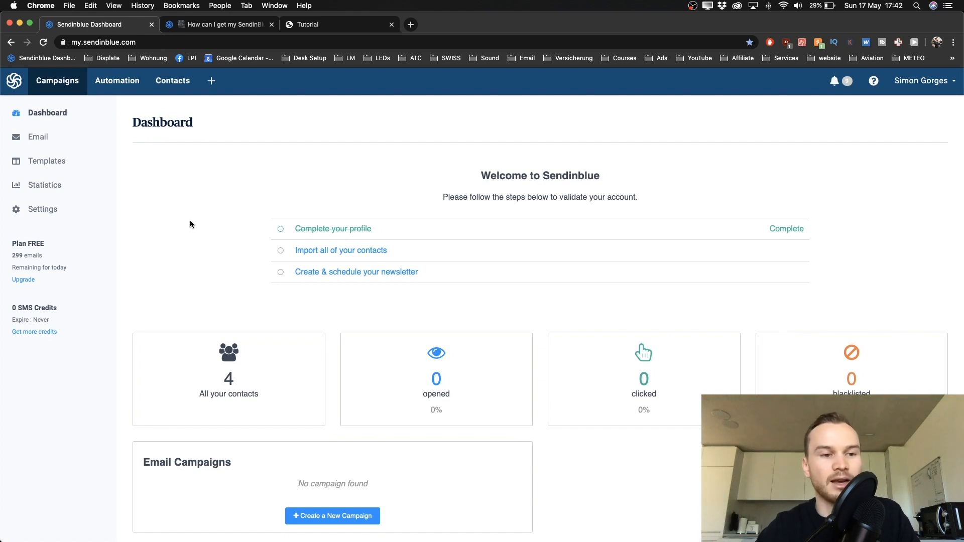
Step: Create a new email campaign named 'Newsletter' with subject 'What I've been doing this week'
{"action": "left_click", "coordinate": [51, 138]}
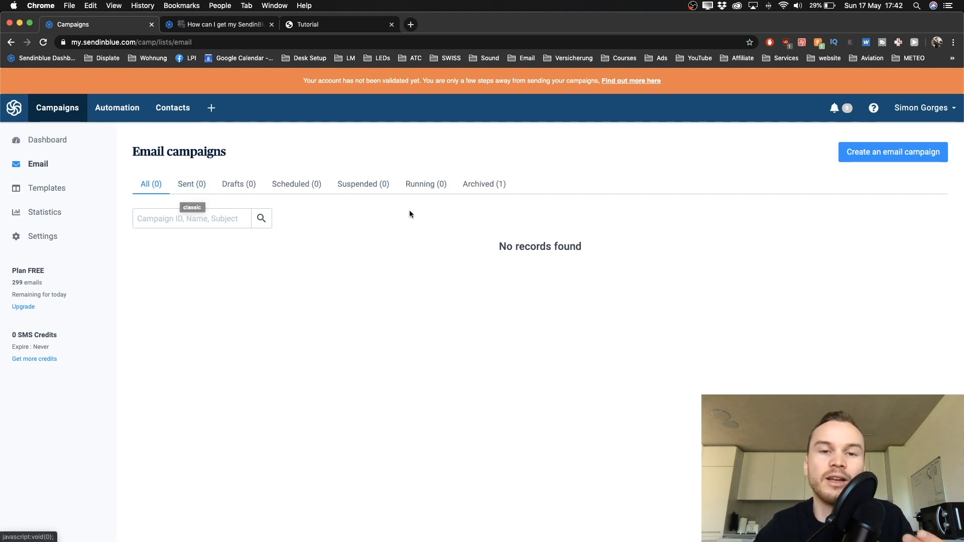
{"action": "left_click", "coordinate": [877, 153]}
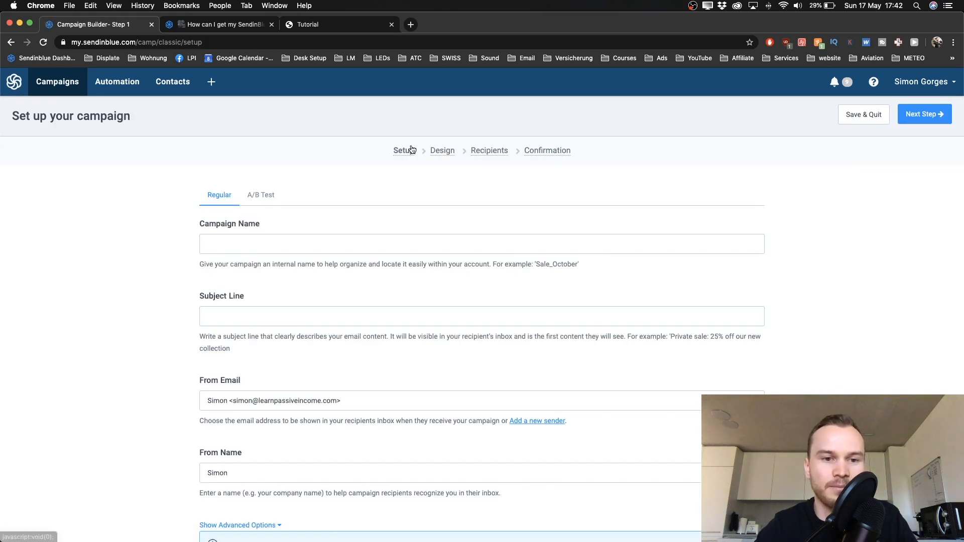
{"action": "left_click", "coordinate": [235, 242]}
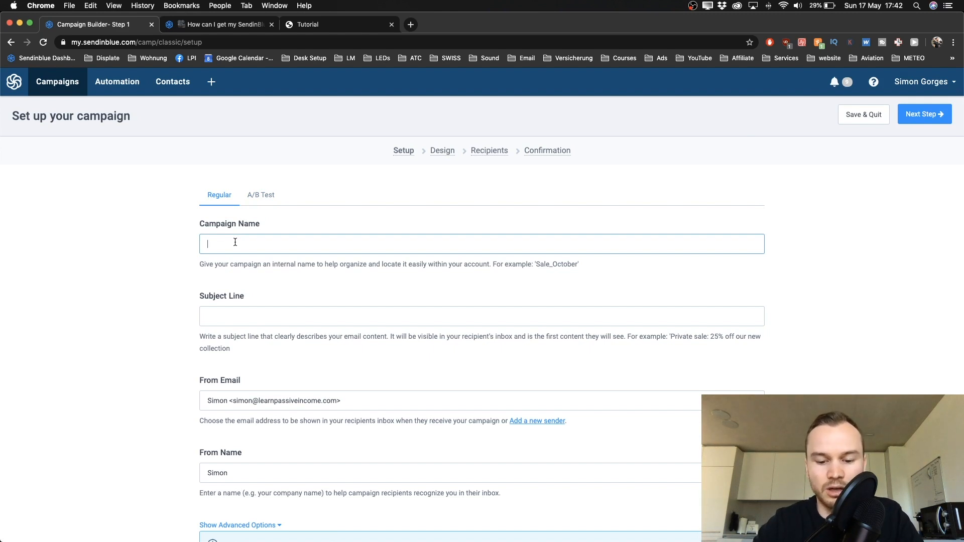
{"action": "type", "text": "Newsle"}
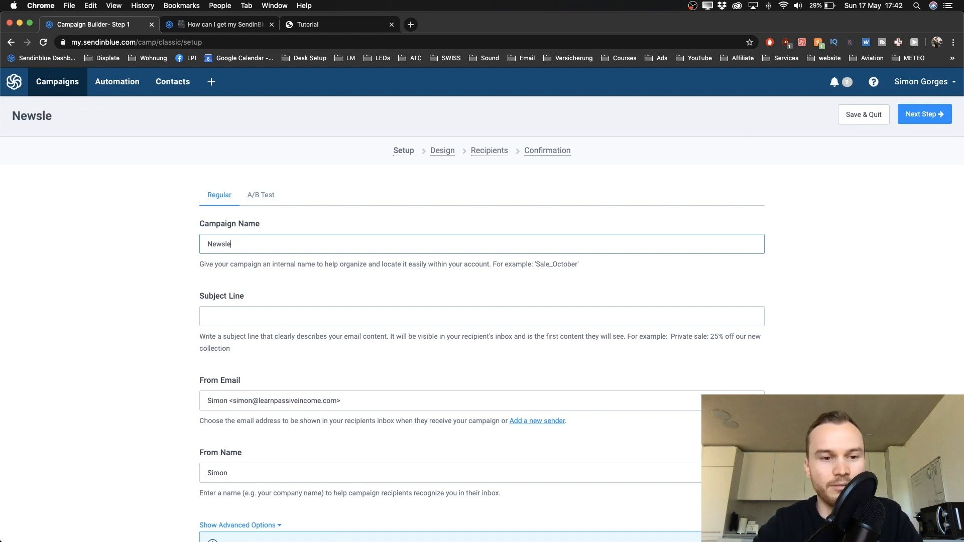
{"action": "type", "text": "tter"}
{"action": "scroll", "coordinate": [231, 287], "scroll_direction": "down", "scroll_amount": 2}
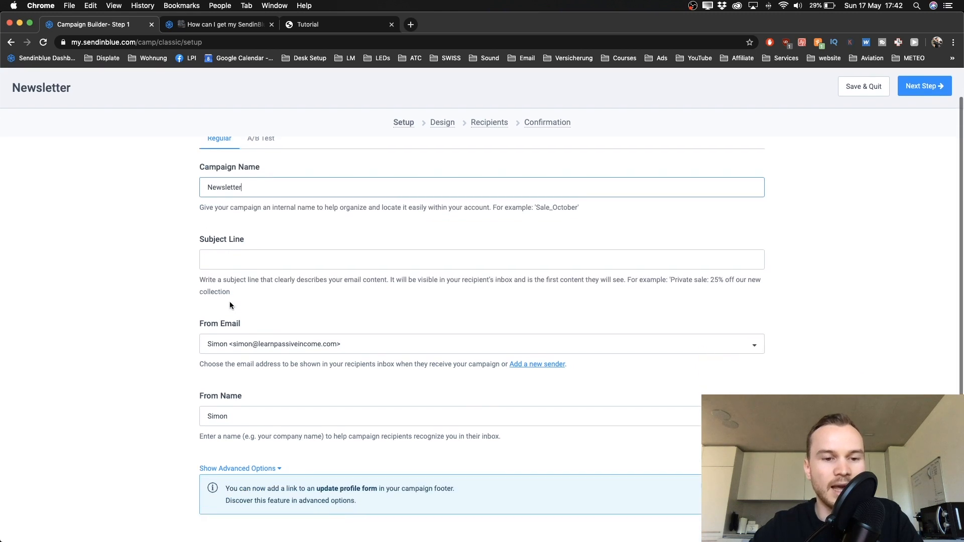
{"action": "left_click", "coordinate": [227, 259]}
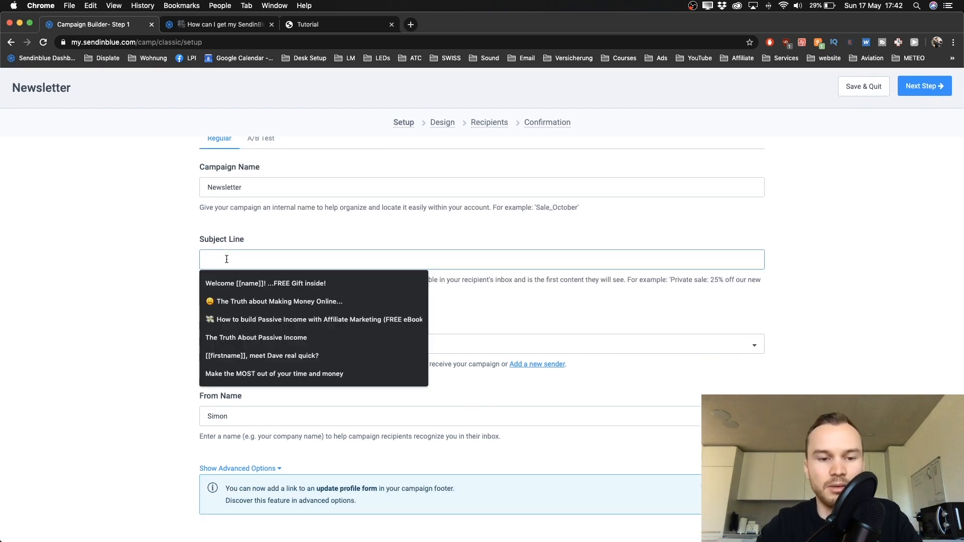
{"action": "type", "text": "What"}
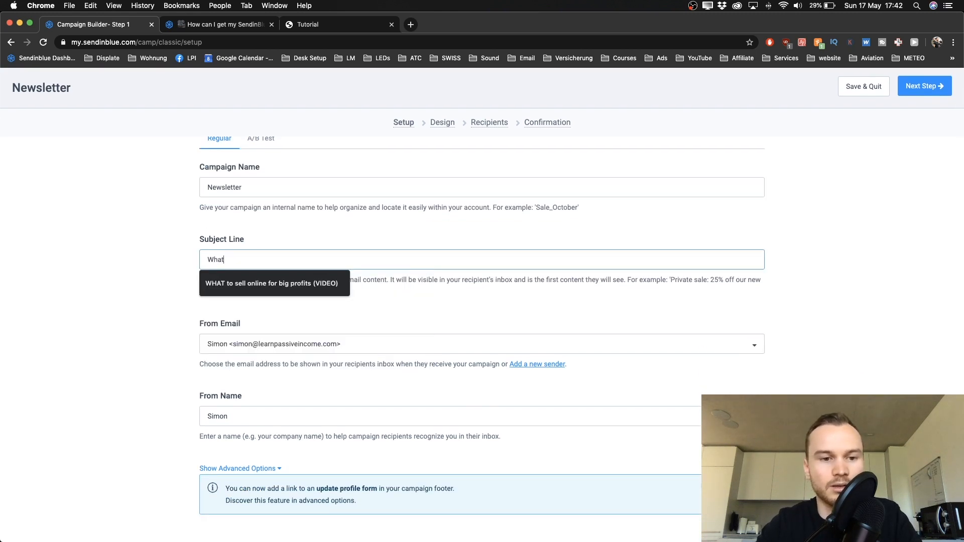
{"action": "type", "text": " I've been doi"}
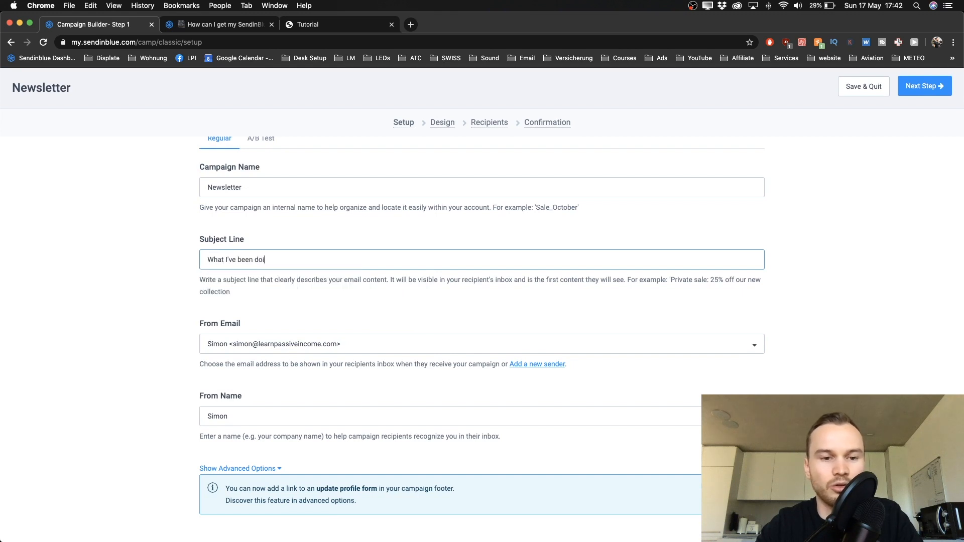
{"action": "type", "text": "ng this week"}
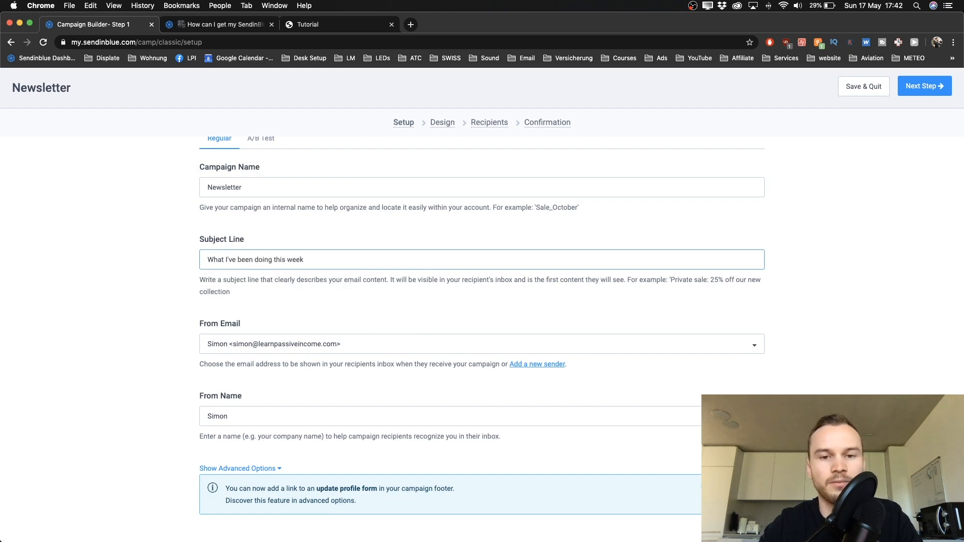
Step: Keep the existing sender address and name, and continue to the Design step
{"action": "scroll", "coordinate": [162, 299], "scroll_direction": "down", "scroll_amount": 3}
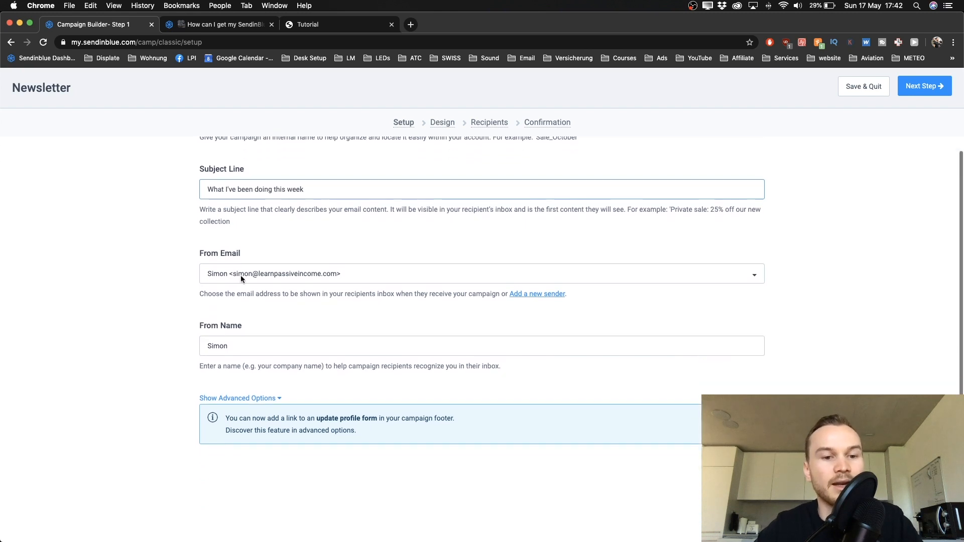
{"action": "left_click", "coordinate": [253, 273]}
{"action": "left_click", "coordinate": [253, 273]}
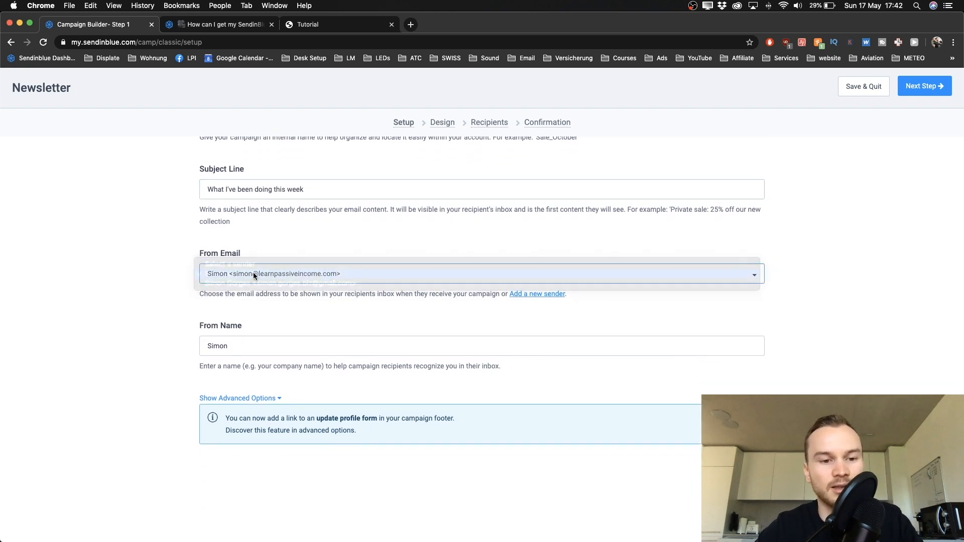
{"action": "left_click", "coordinate": [238, 344]}
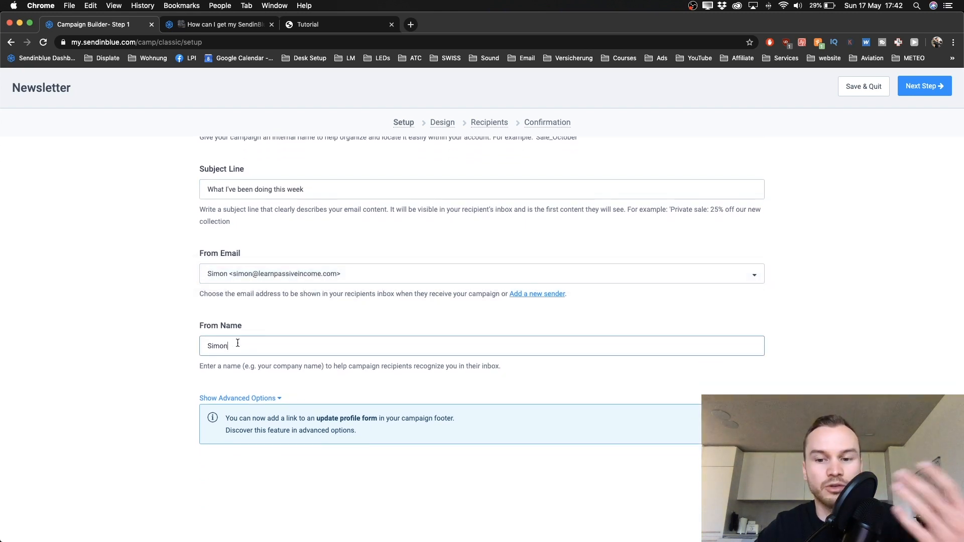
{"action": "scroll", "coordinate": [238, 344], "scroll_direction": "down", "scroll_amount": 2}
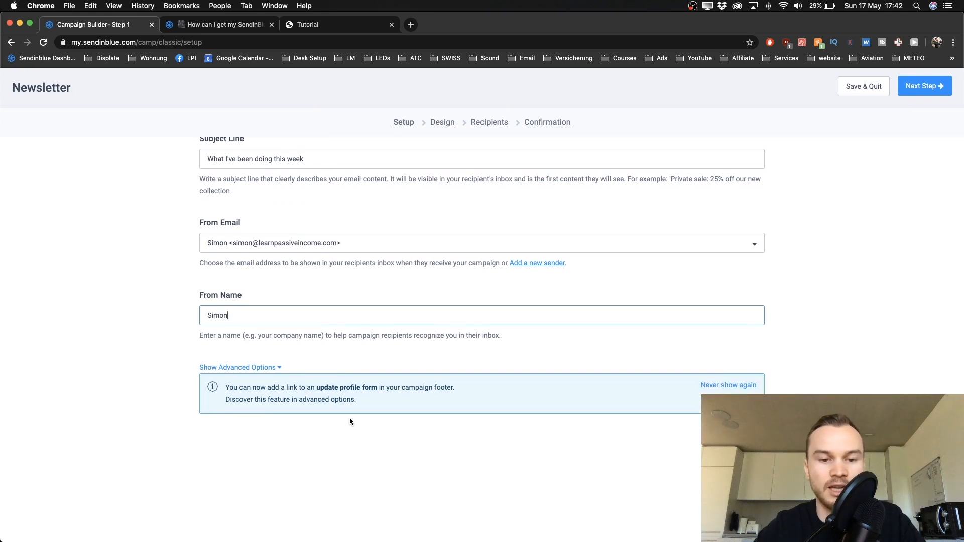
{"action": "scroll", "coordinate": [349, 418], "scroll_direction": "up", "scroll_amount": 3}
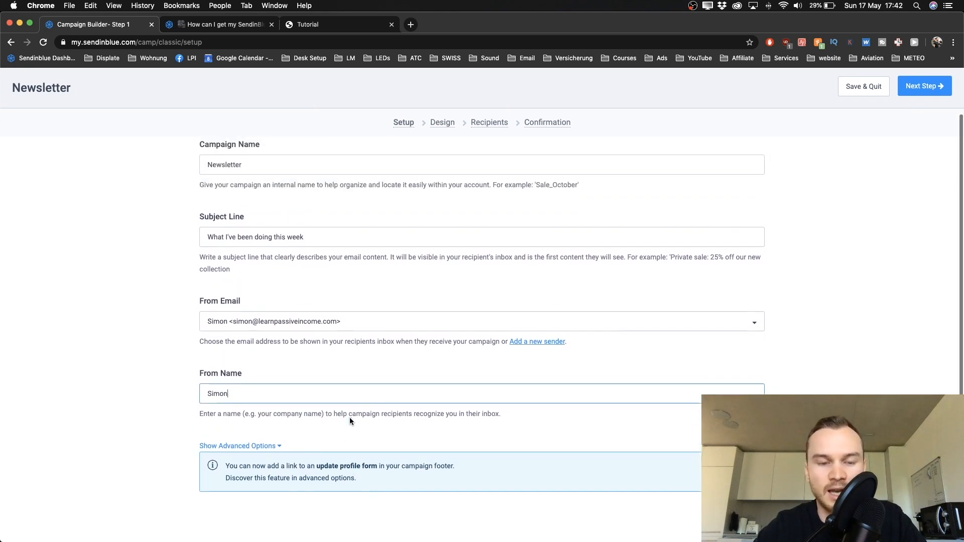
{"action": "left_click", "coordinate": [922, 86]}
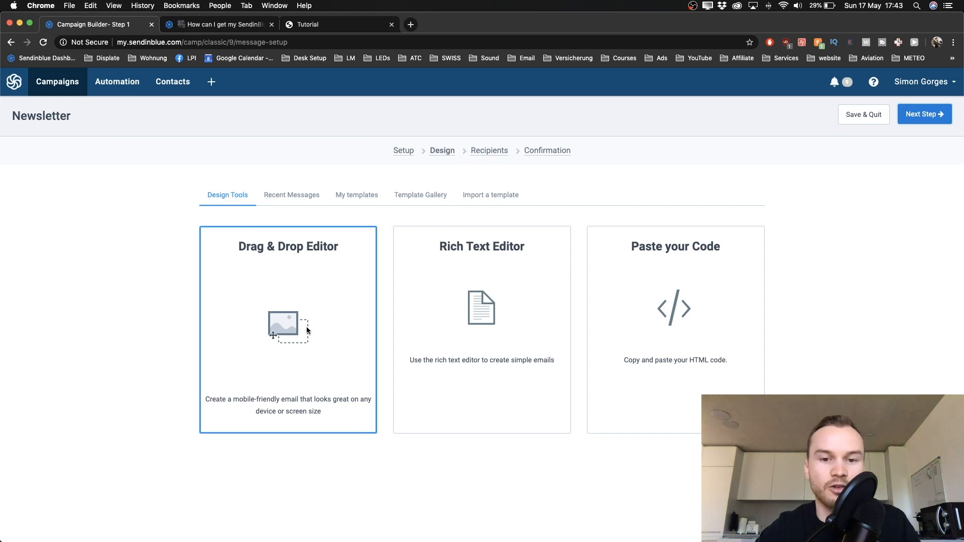
Step: In the rich-text editor, write 'Hi there', 'How are you...' and 'Click here to read my blog article'
{"action": "left_click", "coordinate": [452, 304]}
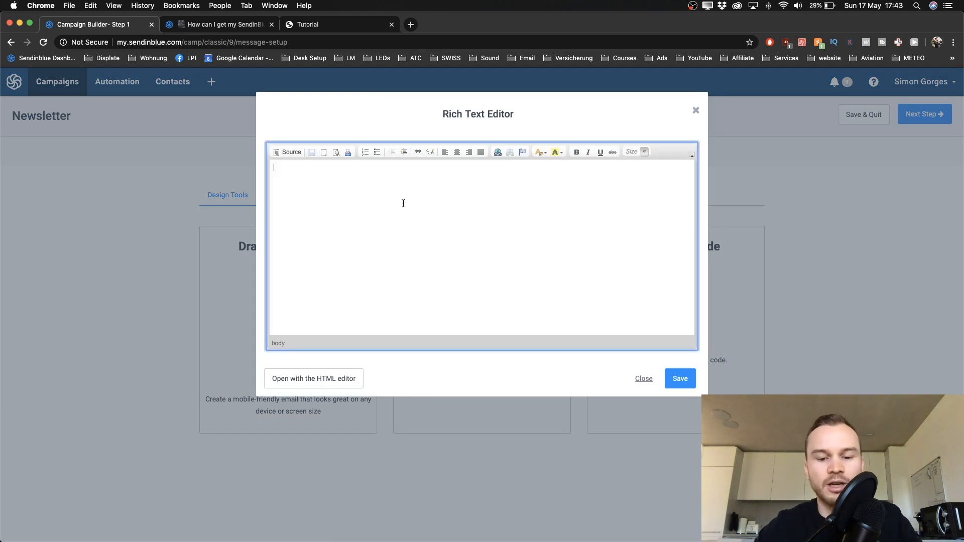
{"action": "type", "text": "Hi ther"}
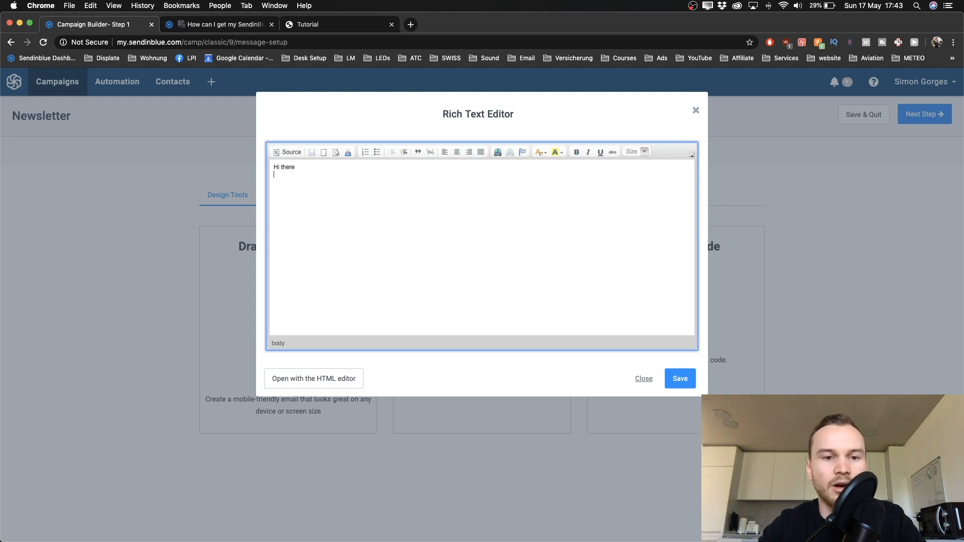
{"action": "type", "text": "e"}
{"action": "key", "text": "Return"}
{"action": "type", "text": "How are you... "}
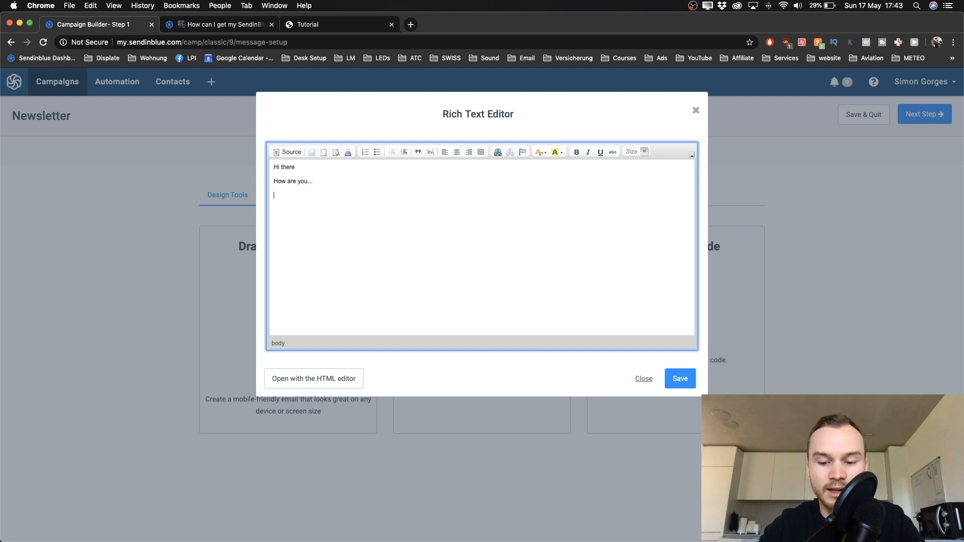
{"action": "type", "text": "Link"}
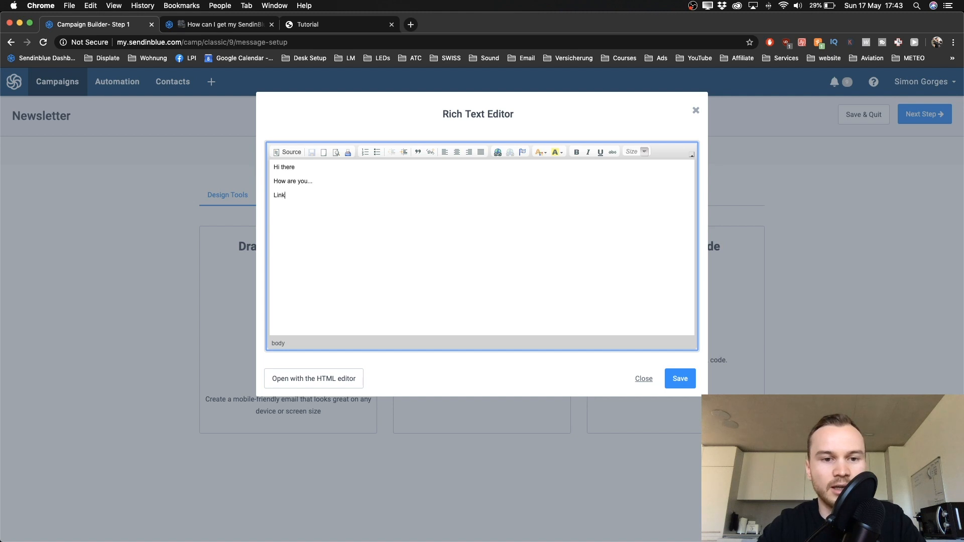
{"action": "double_click", "coordinate": [274, 196]}
{"action": "type", "text": "C"}
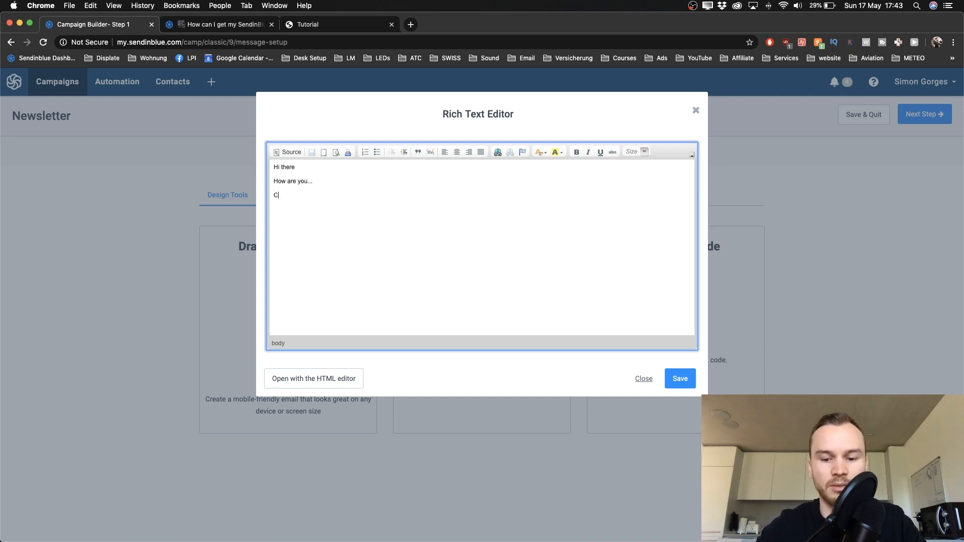
{"action": "type", "text": "lick here to "}
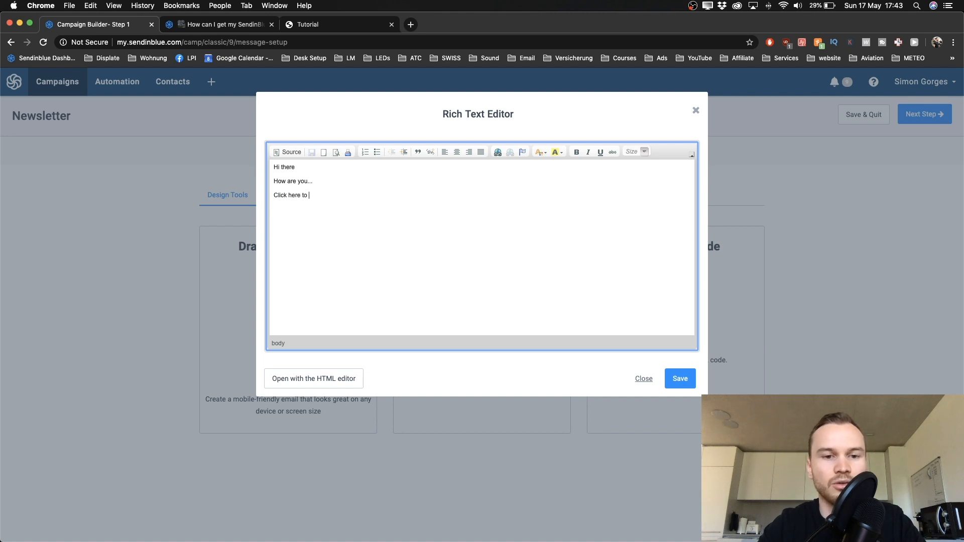
{"action": "type", "text": "read my blo"}
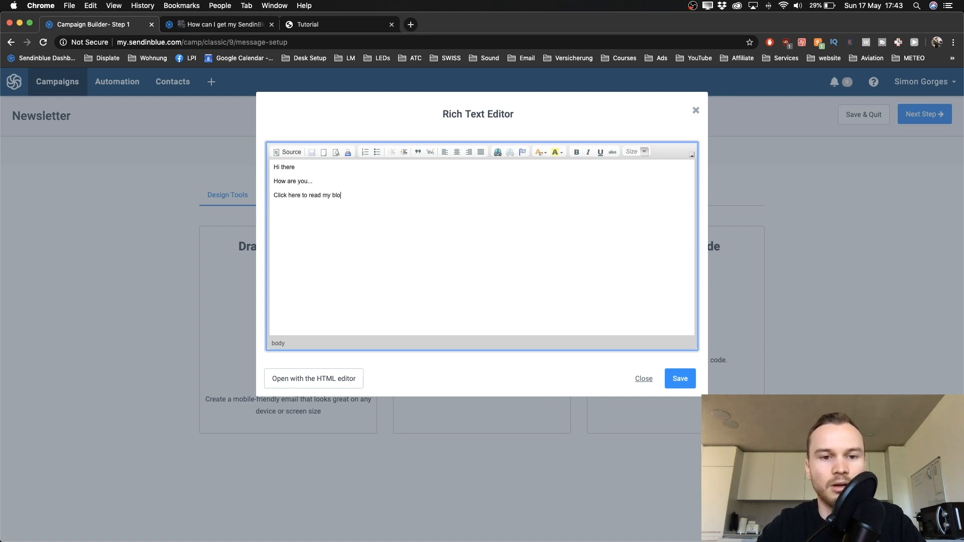
{"action": "type", "text": "g article"}
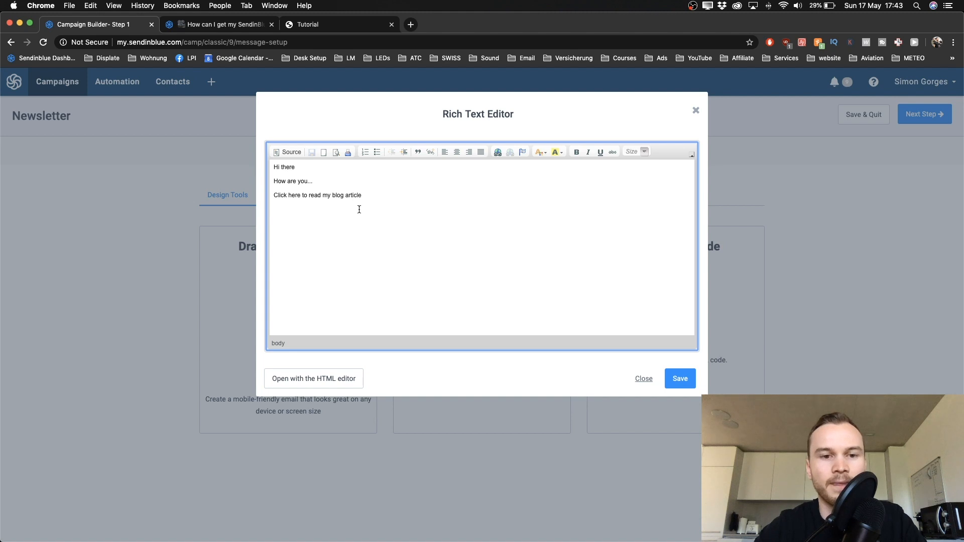
{"action": "left_click_drag", "start_coordinate": [273, 195], "coordinate": [368, 196]}
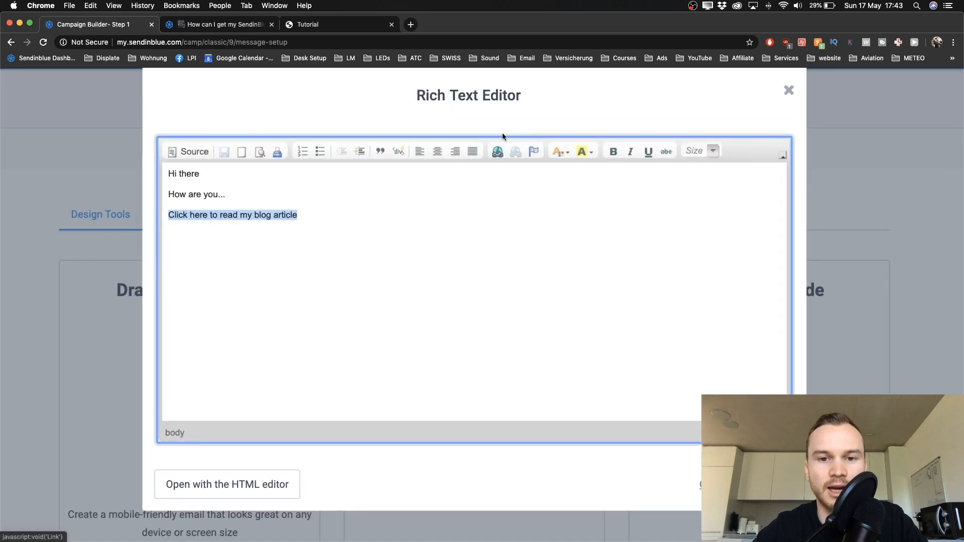
{"action": "left_click", "coordinate": [498, 152]}
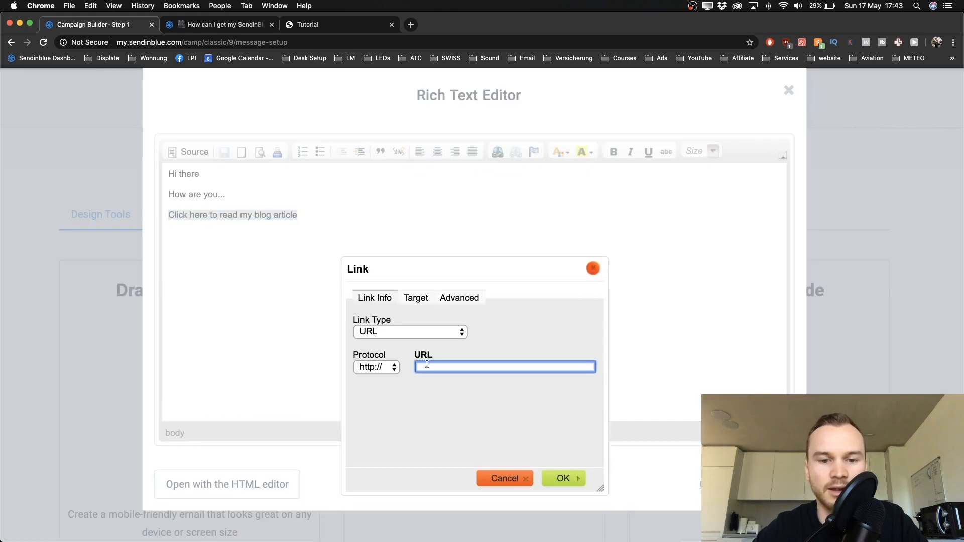
{"action": "type", "text": "www.goo"}
{"action": "key", "text": "BackSpace"}
{"action": "key", "text": "BackSpace"}
{"action": "type", "text": "ooo"}
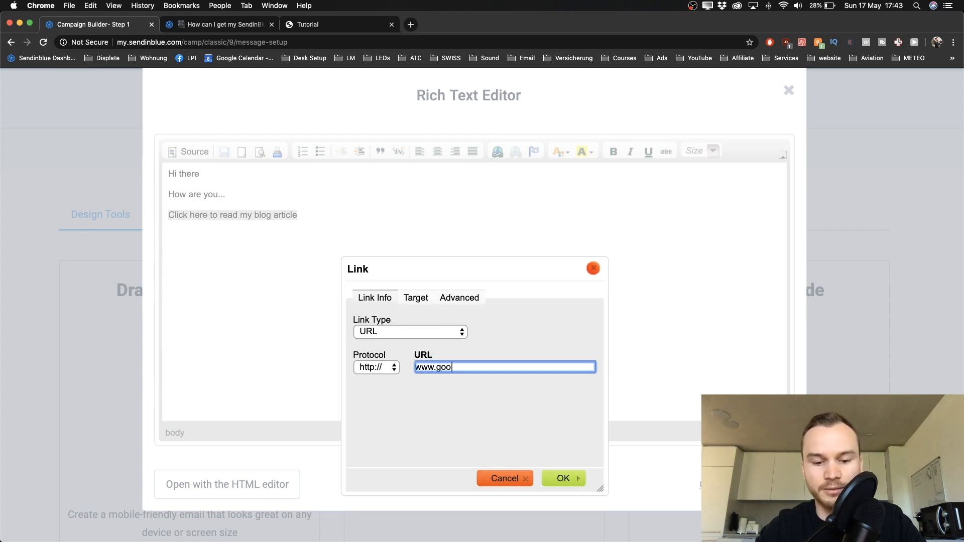
{"action": "key", "text": "BackSpace"}
{"action": "type", "text": "gl.e"}
{"action": "key", "text": "BackSpace"}
{"action": "key", "text": "BackSpace"}
{"action": "key", "text": "BackSpace"}
{"action": "type", "text": "le.com"}
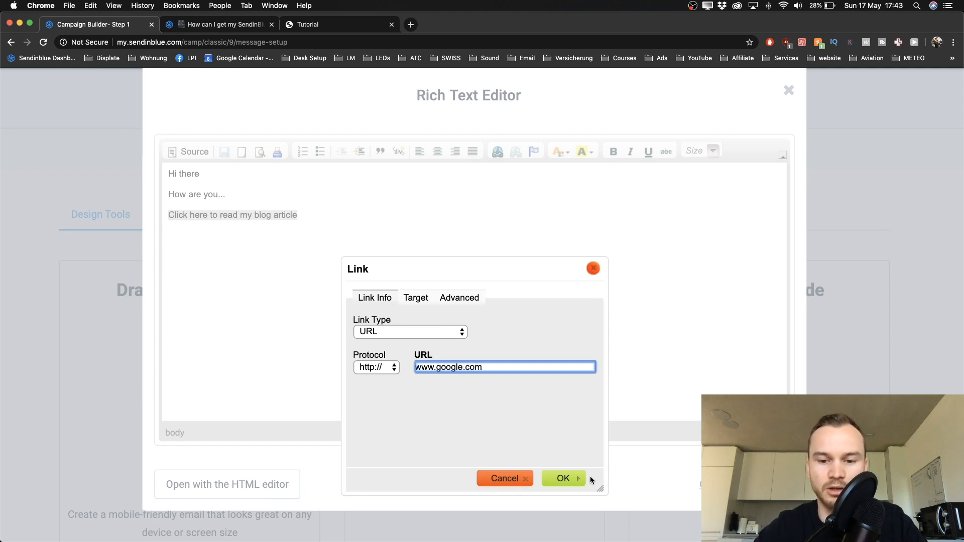
{"action": "left_click", "coordinate": [570, 479]}
{"action": "left_click", "coordinate": [299, 312]}
Step: Remove the stray and duplicated text below the blog link
{"action": "key", "text": "Return"}
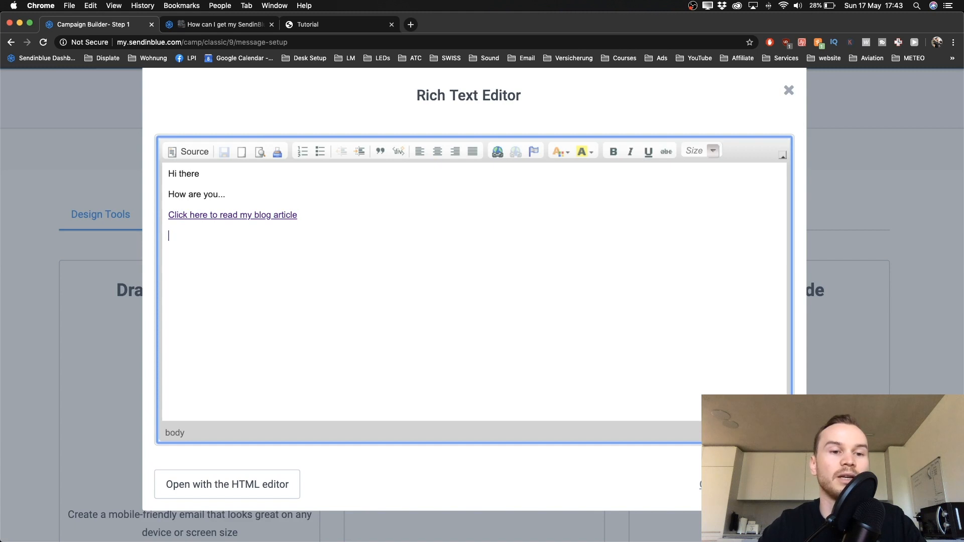
{"action": "type", "text": "SIm"}
{"action": "key", "text": "BackSpace"}
{"action": "key", "text": "BackSpace"}
{"action": "key", "text": "BackSpace"}
{"action": "key", "text": "BackSpace"}
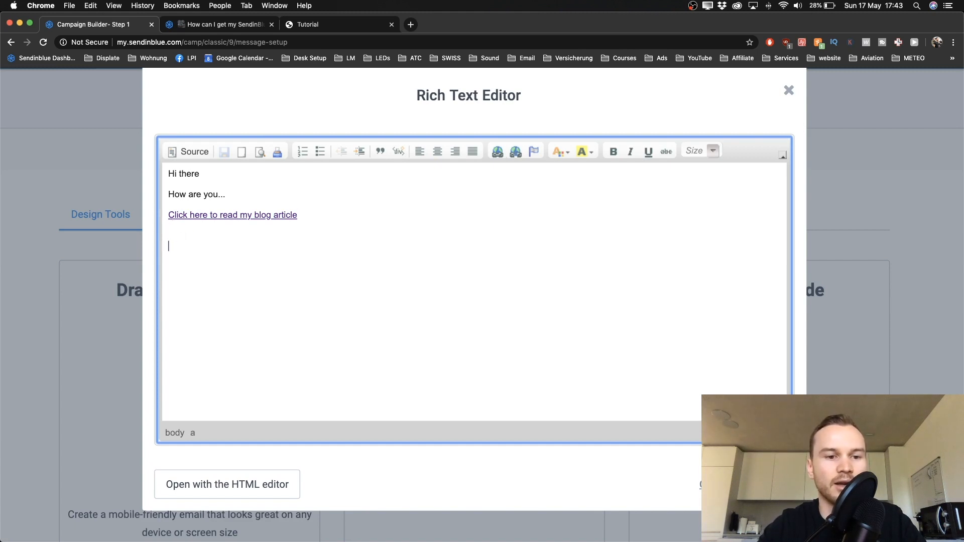
{"action": "left_click_drag", "start_coordinate": [168, 195], "coordinate": [230, 202]}
{"action": "key", "text": "super+c"}
{"action": "left_click", "coordinate": [192, 239]}
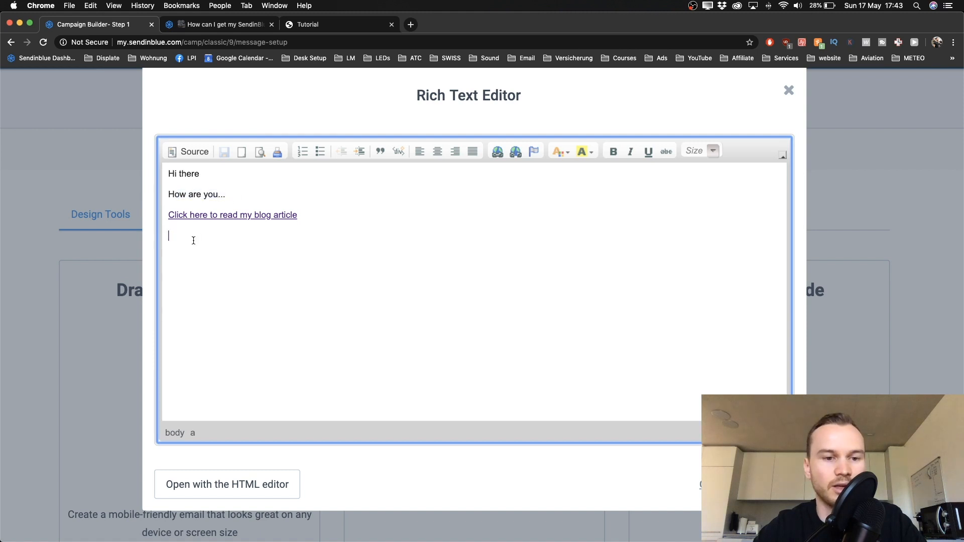
{"action": "key", "text": "super+v"}
{"action": "left_click_drag", "start_coordinate": [314, 209], "coordinate": [271, 208]}
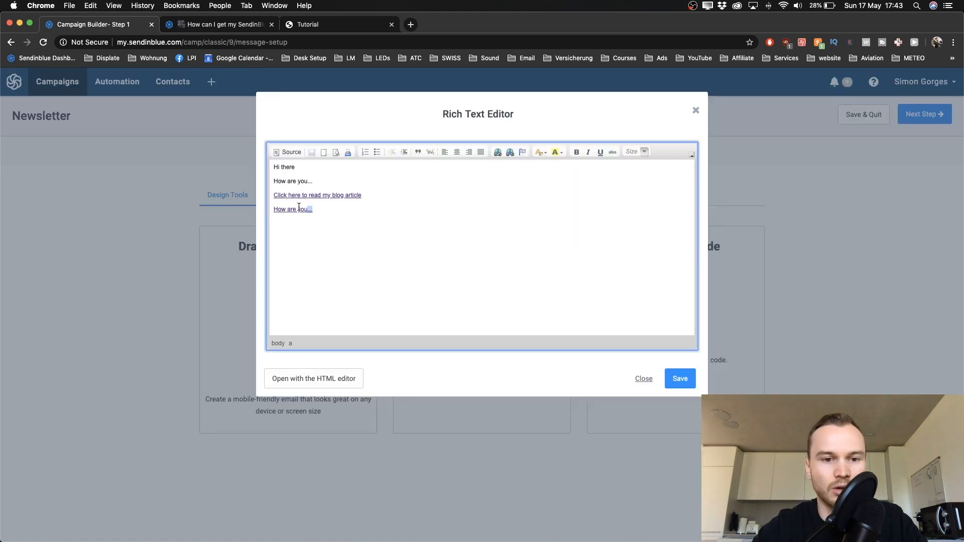
{"action": "key", "text": "BackSpace"}
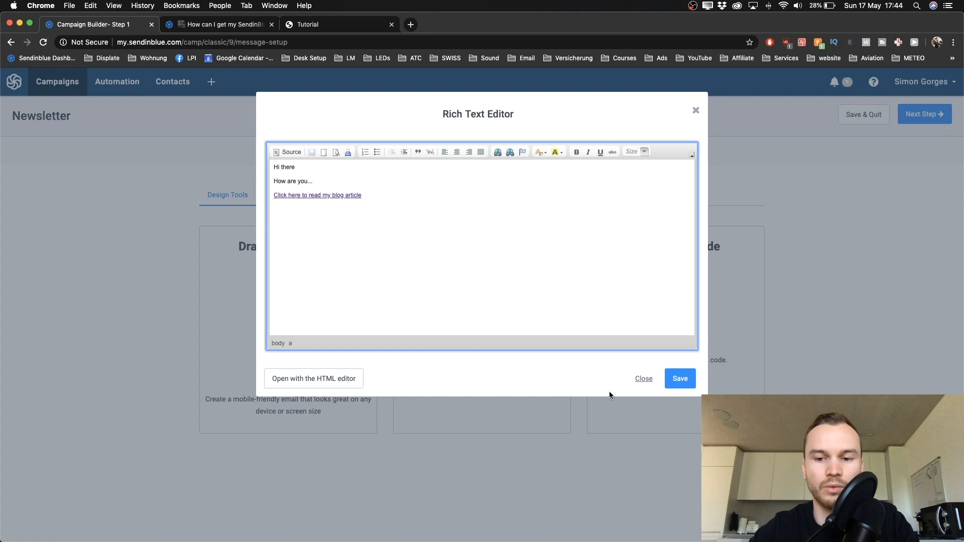
Step: Save the rich-text body and check the email preview in mobile and desktop layouts
{"action": "left_click", "coordinate": [684, 384]}
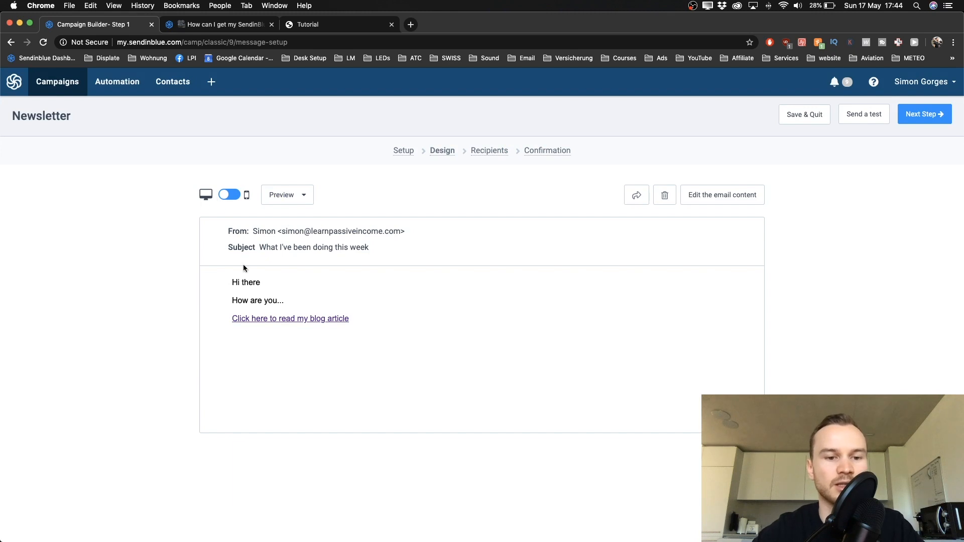
{"action": "left_click", "coordinate": [232, 195]}
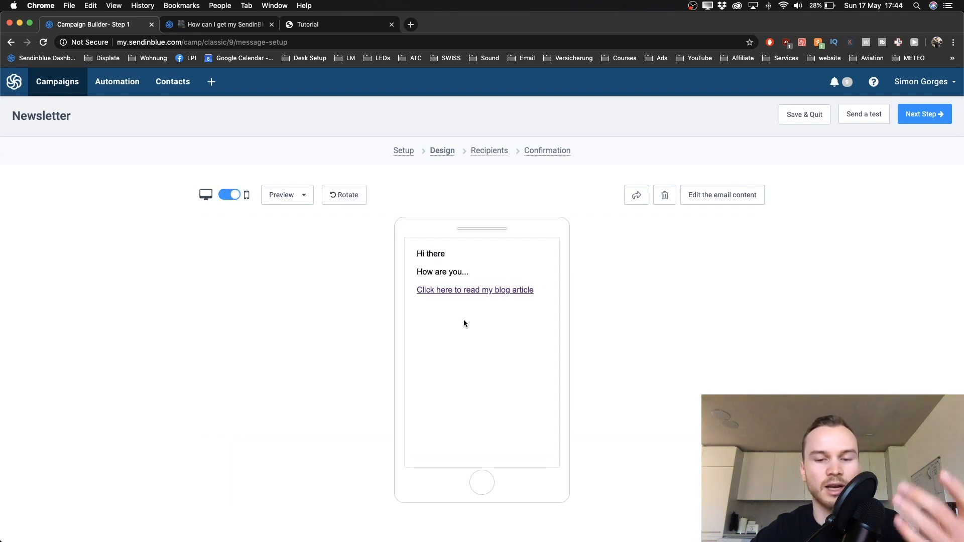
{"action": "left_click", "coordinate": [229, 197]}
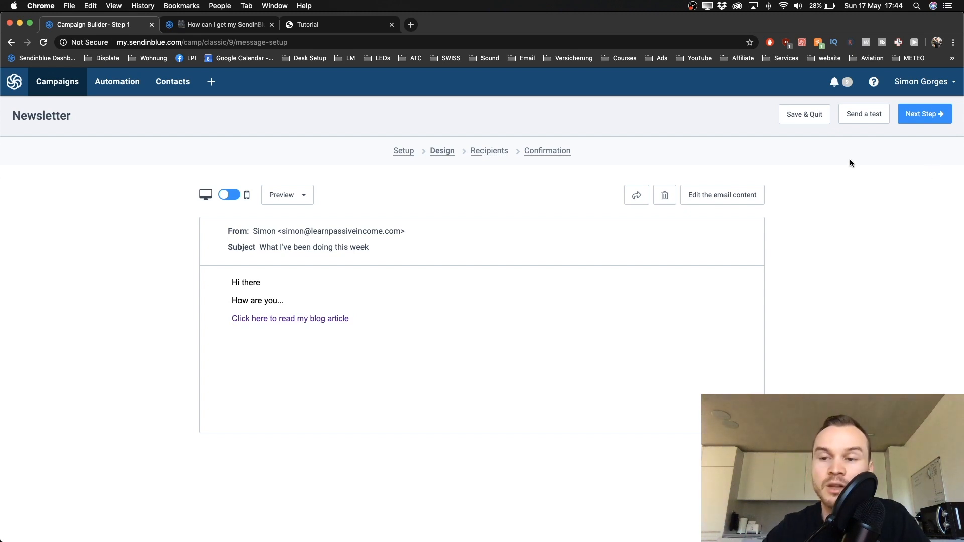
Step: Close the test-email dialog without sending and advance the campaign to Recipients
{"action": "left_click", "coordinate": [862, 117]}
{"action": "left_click", "coordinate": [480, 186]}
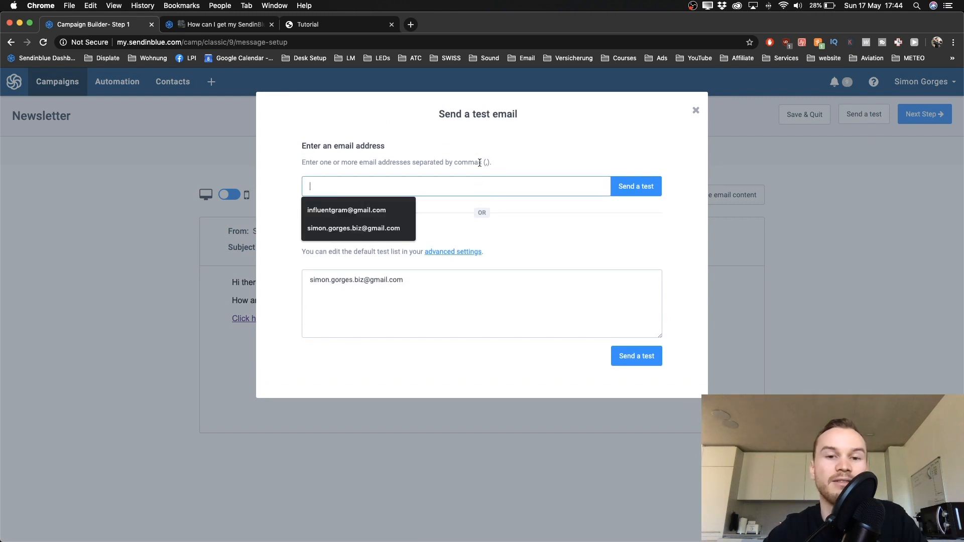
{"action": "left_click", "coordinate": [522, 164]}
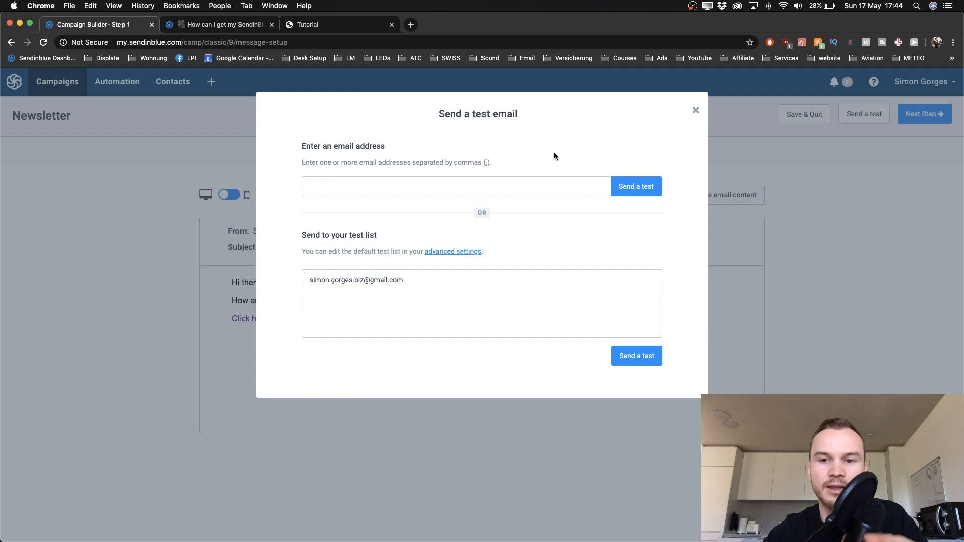
{"action": "left_click", "coordinate": [696, 111]}
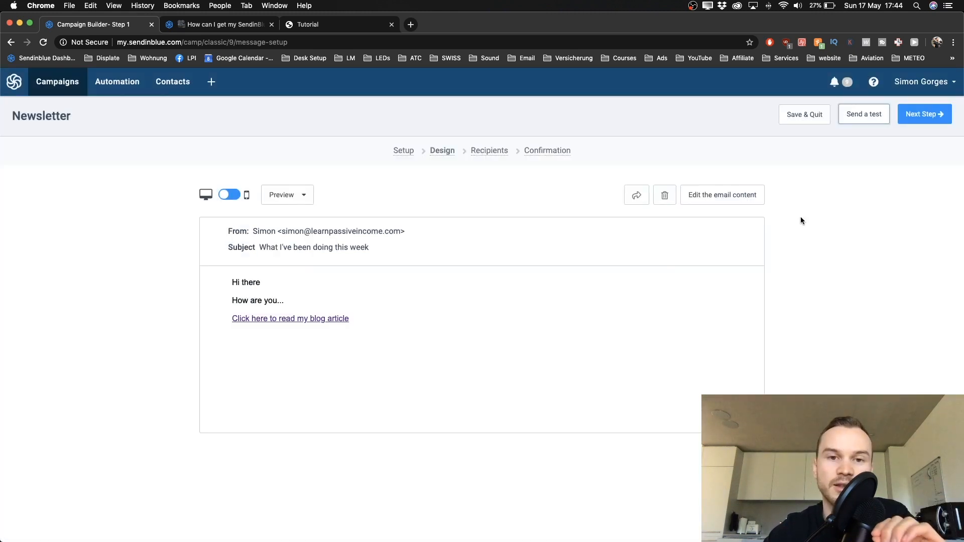
{"action": "left_click", "coordinate": [926, 116]}
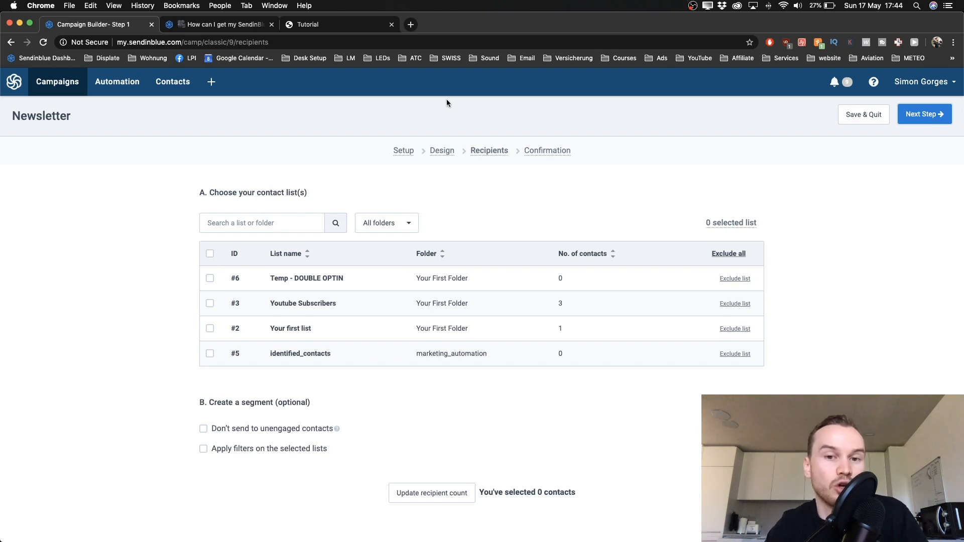
Step: Tick the Youtube Subscribers list as recipients and continue to the confirmation step
{"action": "scroll", "coordinate": [275, 359], "scroll_direction": "down", "scroll_amount": 1}
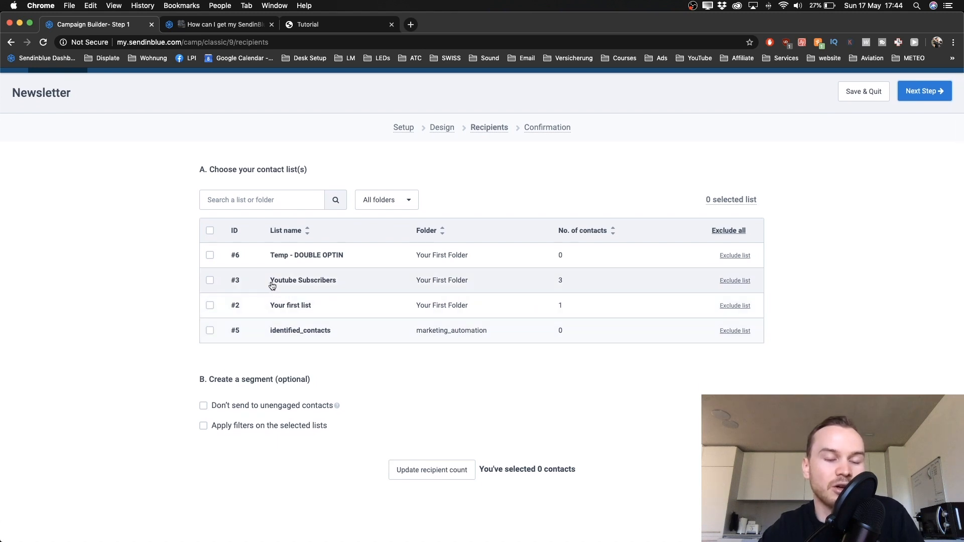
{"action": "scroll", "coordinate": [272, 286], "scroll_direction": "up", "scroll_amount": 5}
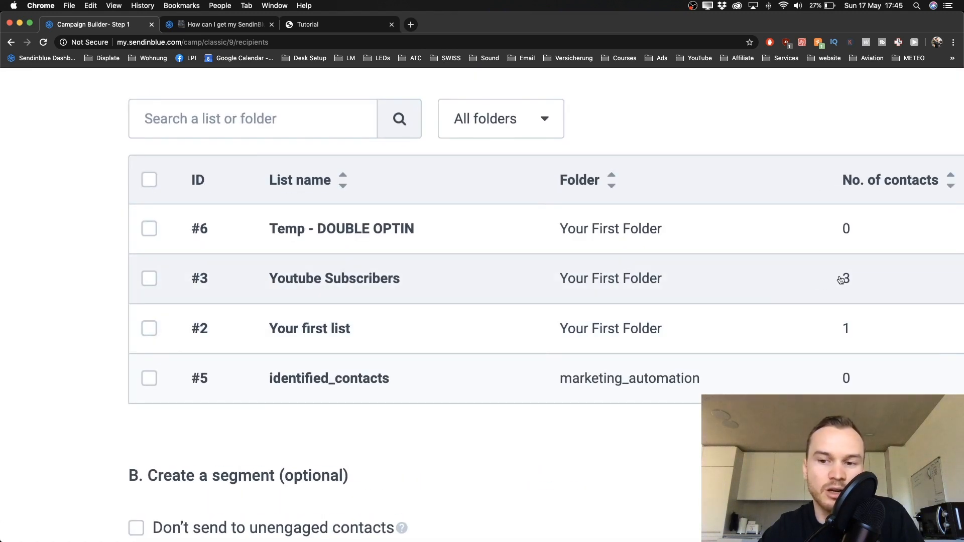
{"action": "scroll", "coordinate": [842, 279], "scroll_direction": "down", "scroll_amount": 5}
{"action": "scroll", "coordinate": [287, 276], "scroll_direction": "up", "scroll_amount": 1}
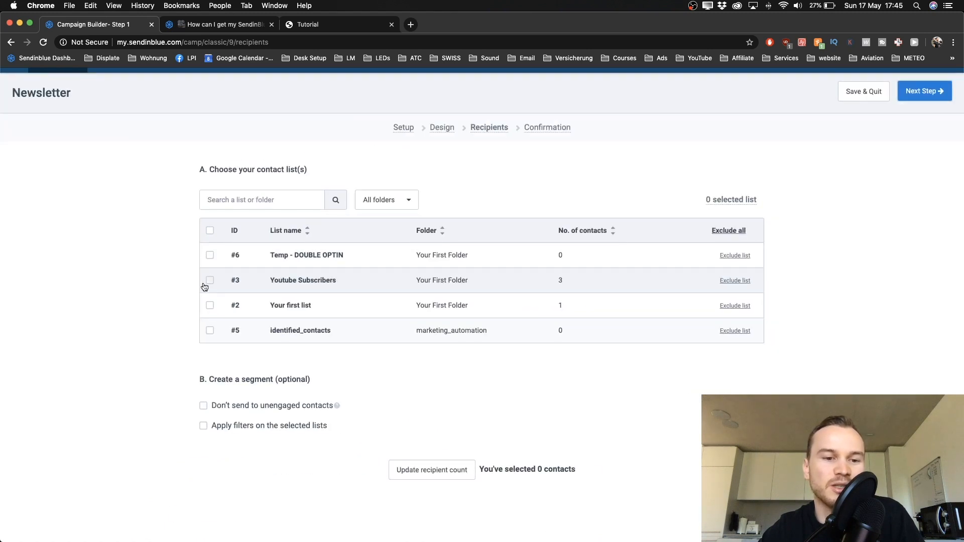
{"action": "left_click", "coordinate": [210, 280]}
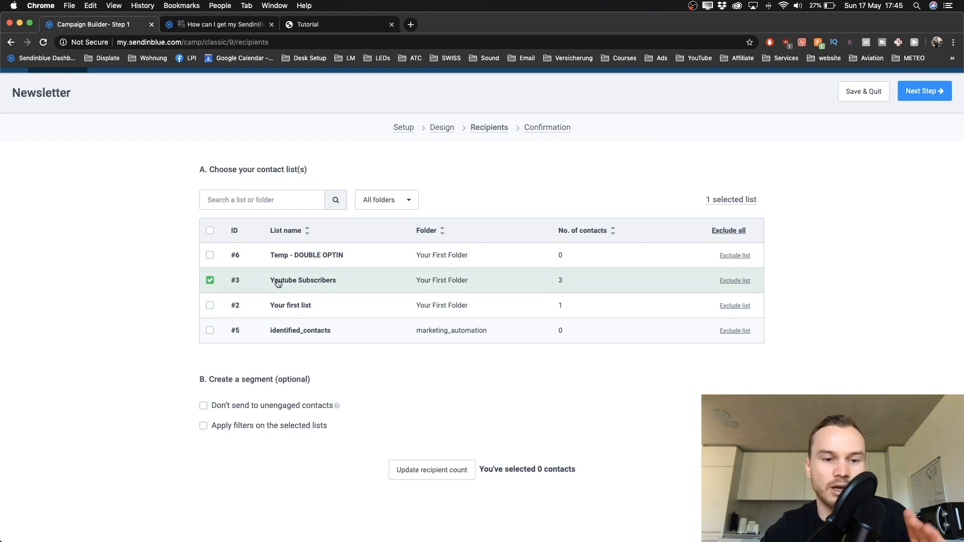
{"action": "left_click", "coordinate": [930, 97]}
Step: Scroll through the Setup, Design and Recipients summary showing 3 Youtube Subscribers recipients
{"action": "scroll", "coordinate": [487, 261], "scroll_direction": "down", "scroll_amount": 5}
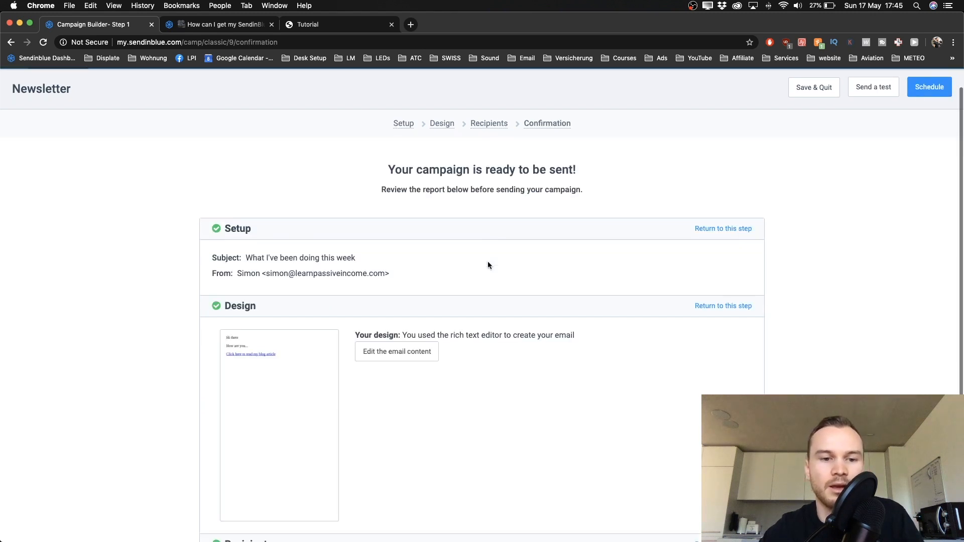
{"action": "scroll", "coordinate": [489, 262], "scroll_direction": "up", "scroll_amount": 5}
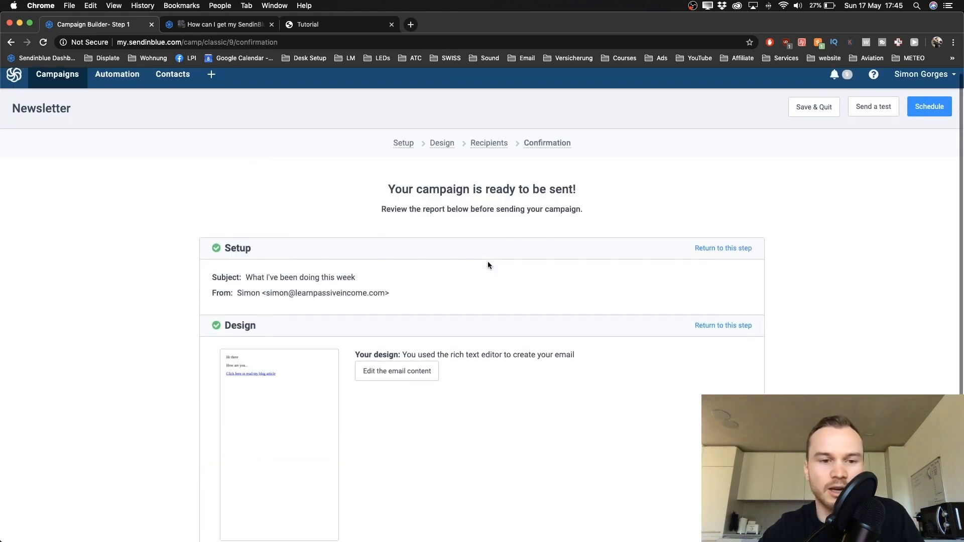
{"action": "scroll", "coordinate": [488, 263], "scroll_direction": "down", "scroll_amount": 2}
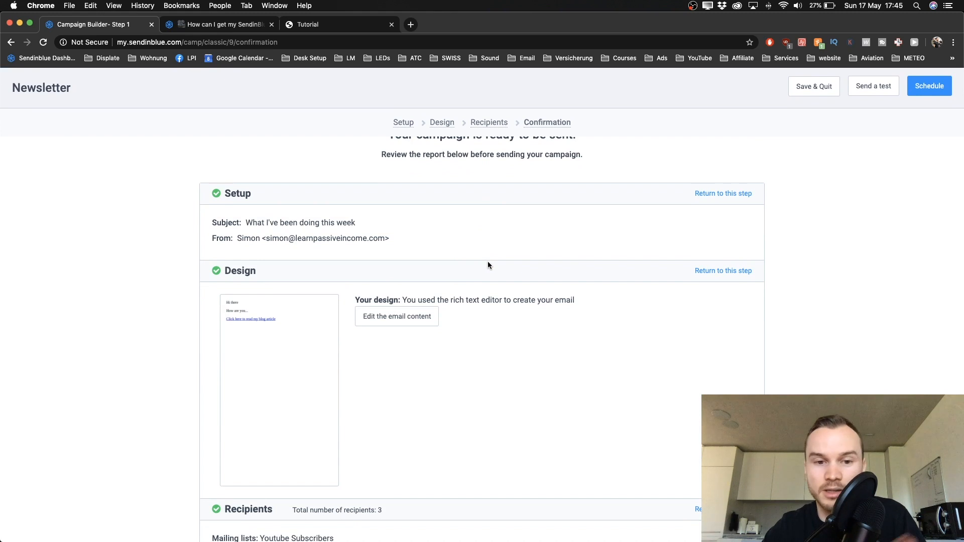
{"action": "scroll", "coordinate": [488, 265], "scroll_direction": "down", "scroll_amount": 2}
{"action": "scroll", "coordinate": [488, 265], "scroll_direction": "up", "scroll_amount": 1}
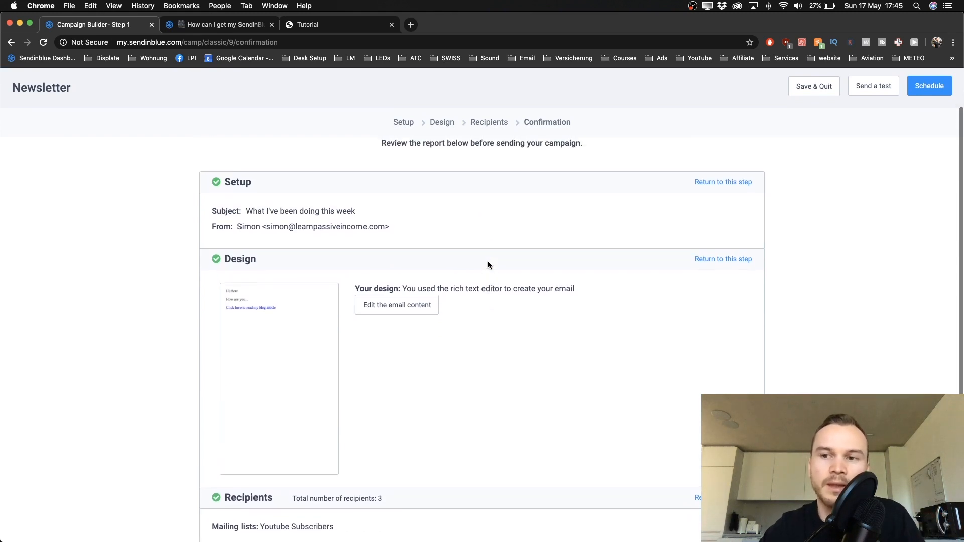
Step: Choose 'Send it now' in the Schedule Campaign dialog and continue
{"action": "left_click", "coordinate": [927, 89]}
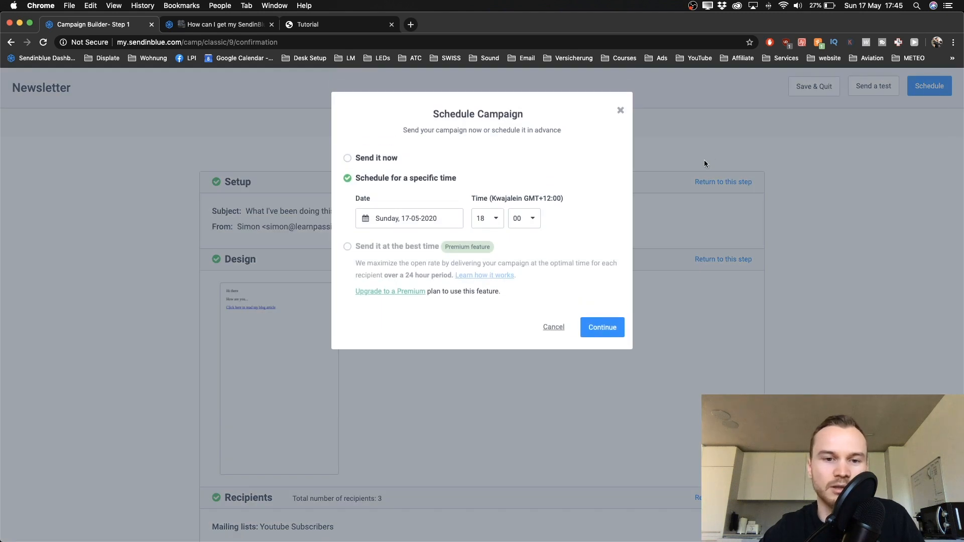
{"action": "left_click", "coordinate": [348, 159]}
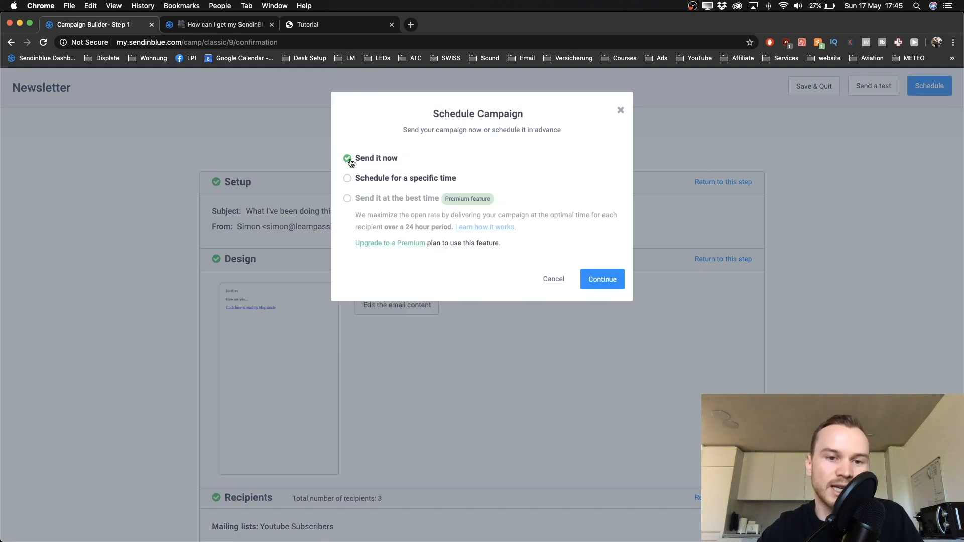
{"action": "left_click", "coordinate": [349, 179]}
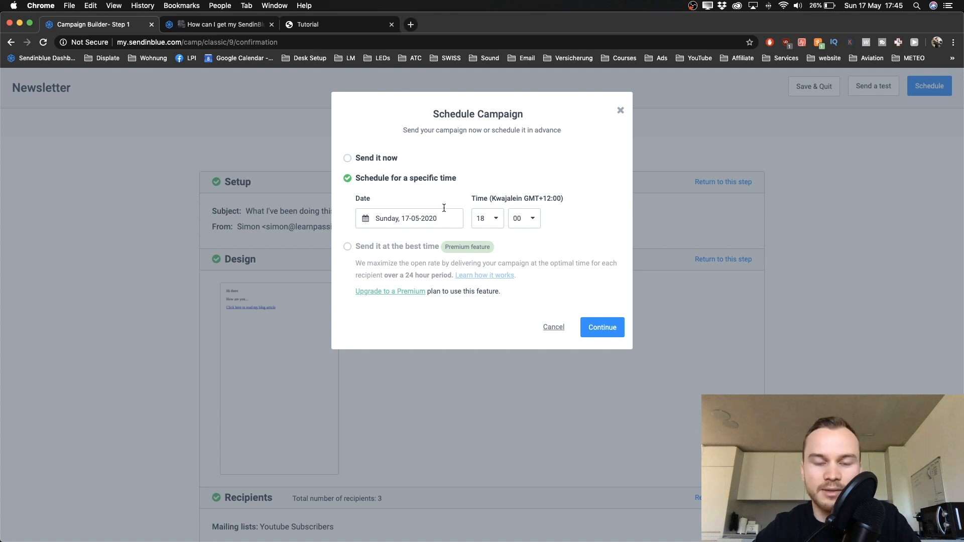
{"action": "left_click", "coordinate": [349, 158]}
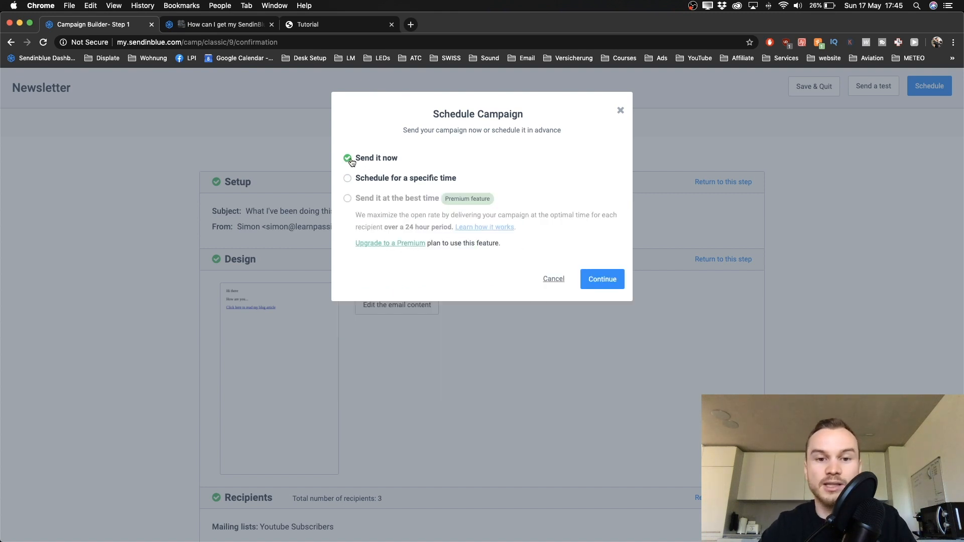
{"action": "left_click", "coordinate": [611, 283]}
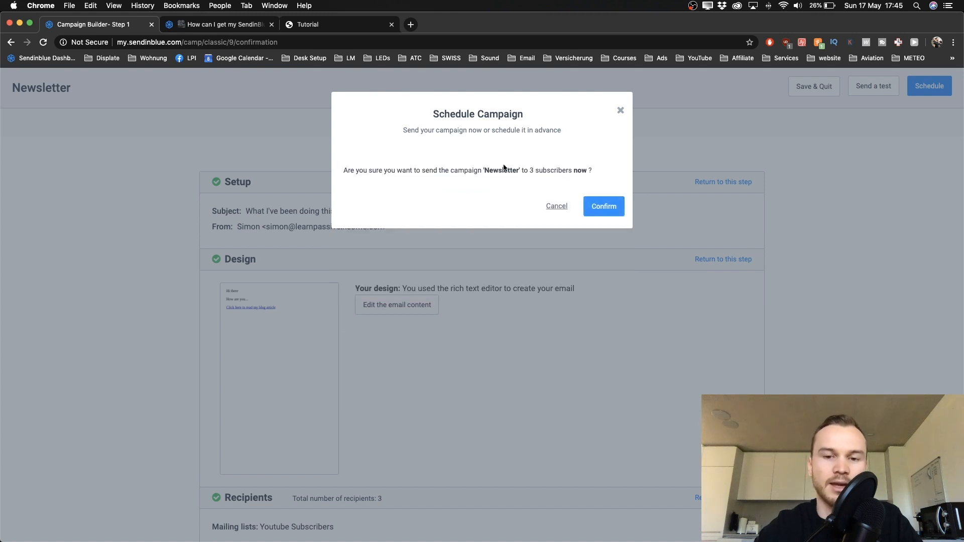
Step: Confirm sending the Newsletter to the 3 subscribers now
{"action": "left_click", "coordinate": [609, 209]}
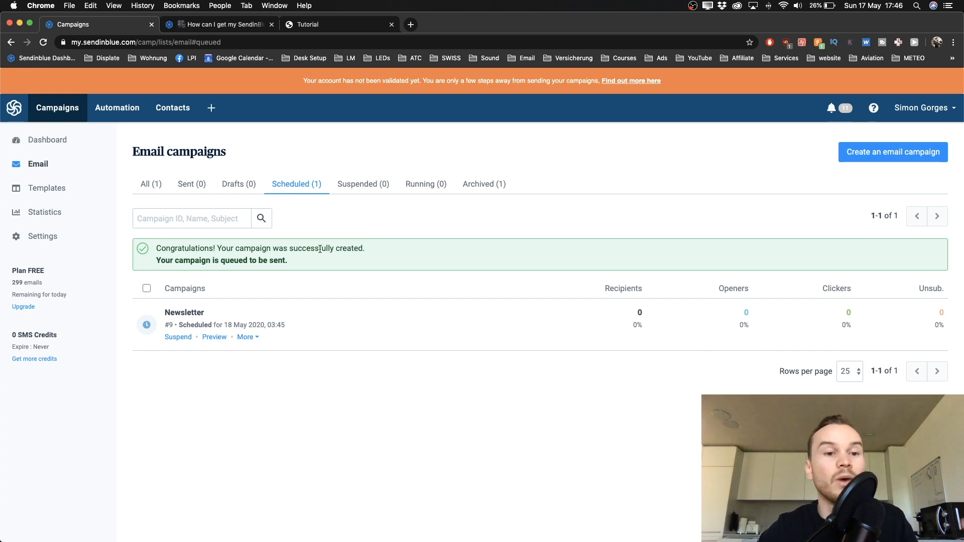
Step: Open Statistics and scroll through the Email Campaigns table's recipients, open and click rates
{"action": "left_click", "coordinate": [50, 217]}
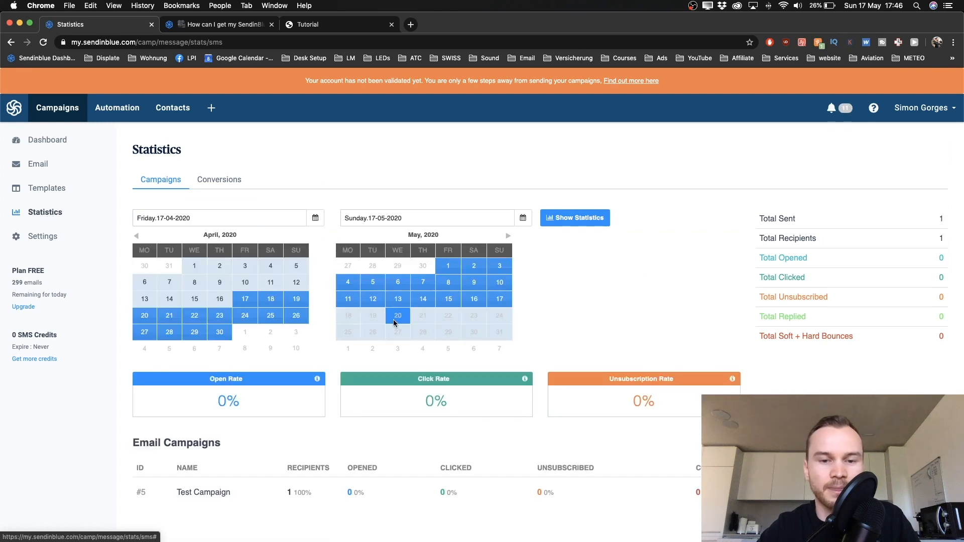
{"action": "scroll", "coordinate": [393, 320], "scroll_direction": "down", "scroll_amount": 3}
{"action": "scroll", "coordinate": [393, 319], "scroll_direction": "down", "scroll_amount": 2}
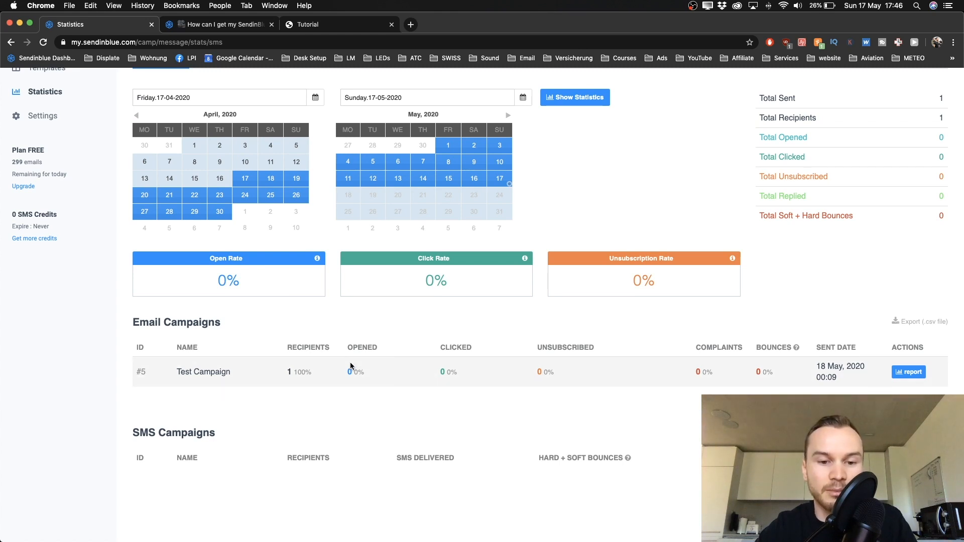
{"action": "scroll", "coordinate": [350, 362], "scroll_direction": "up", "scroll_amount": 3}
{"action": "scroll", "coordinate": [402, 394], "scroll_direction": "right", "scroll_amount": 3}
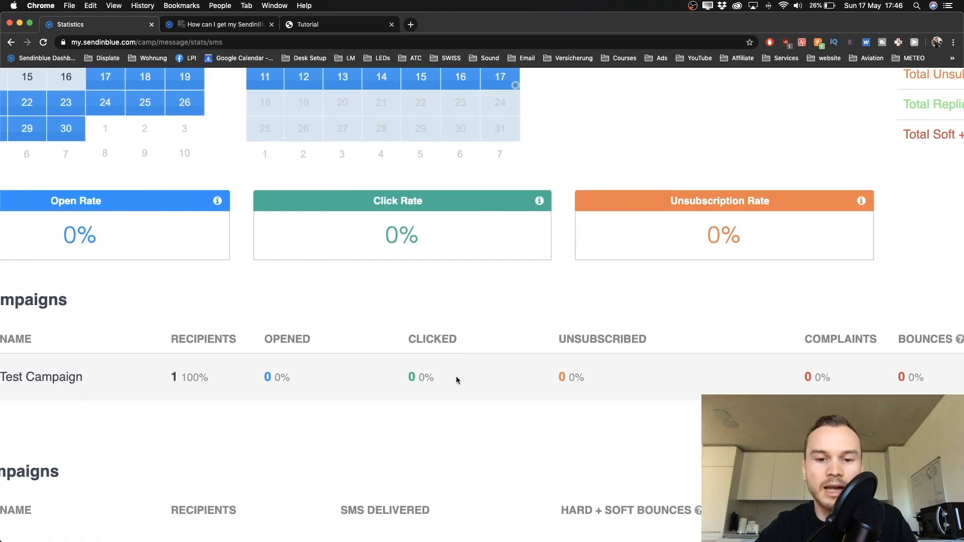
{"action": "scroll", "coordinate": [577, 403], "scroll_direction": "right", "scroll_amount": 2}
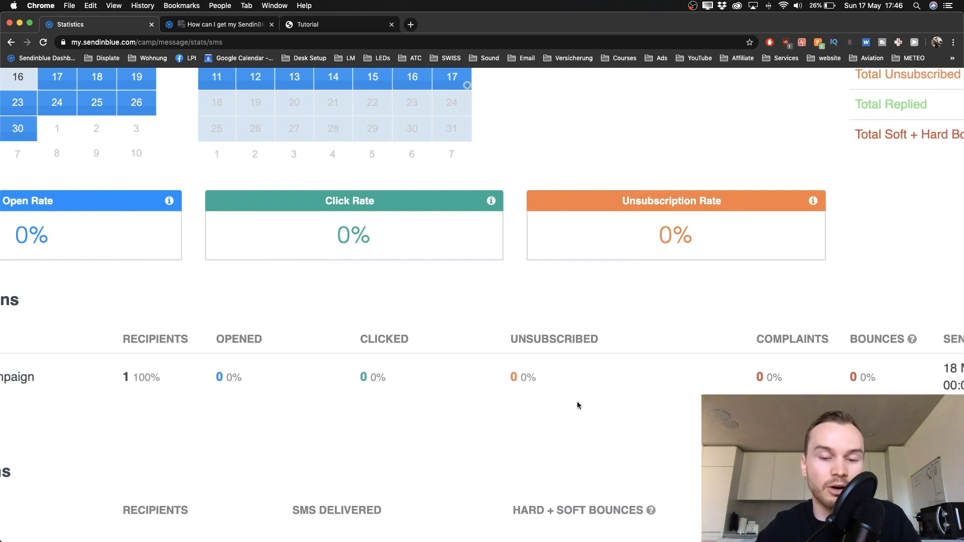
{"action": "scroll", "coordinate": [577, 406], "scroll_direction": "down", "scroll_amount": 5}
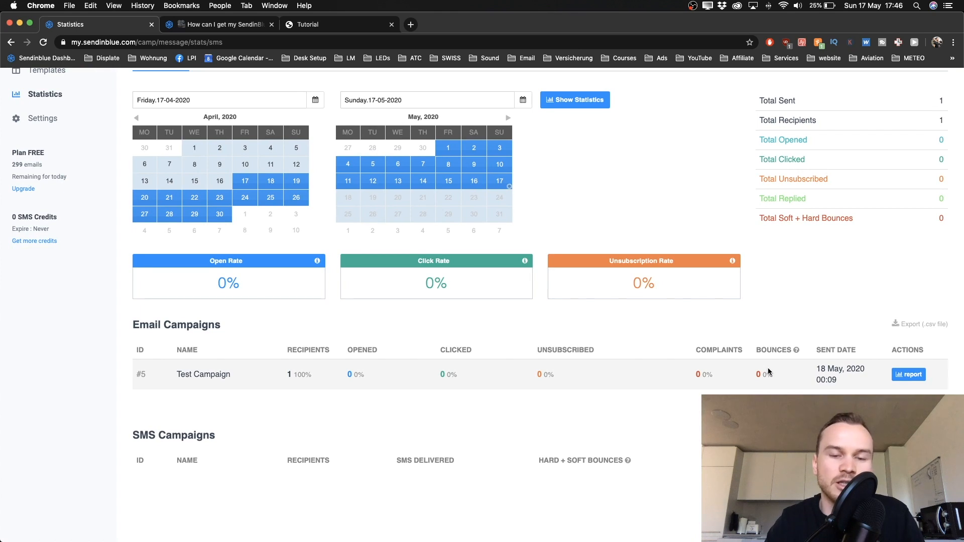
{"action": "scroll", "coordinate": [767, 372], "scroll_direction": "up", "scroll_amount": 3}
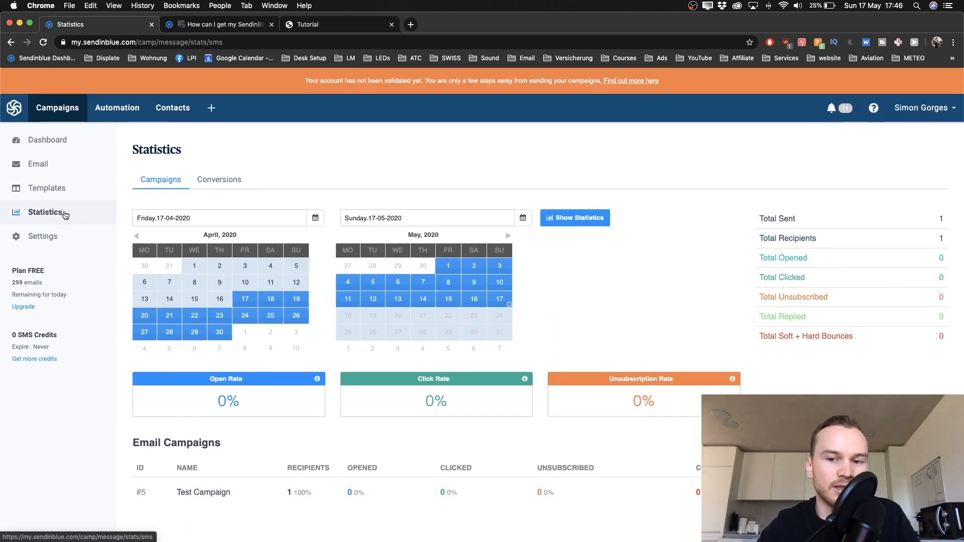
{"action": "scroll", "coordinate": [472, 300], "scroll_direction": "down", "scroll_amount": 3}
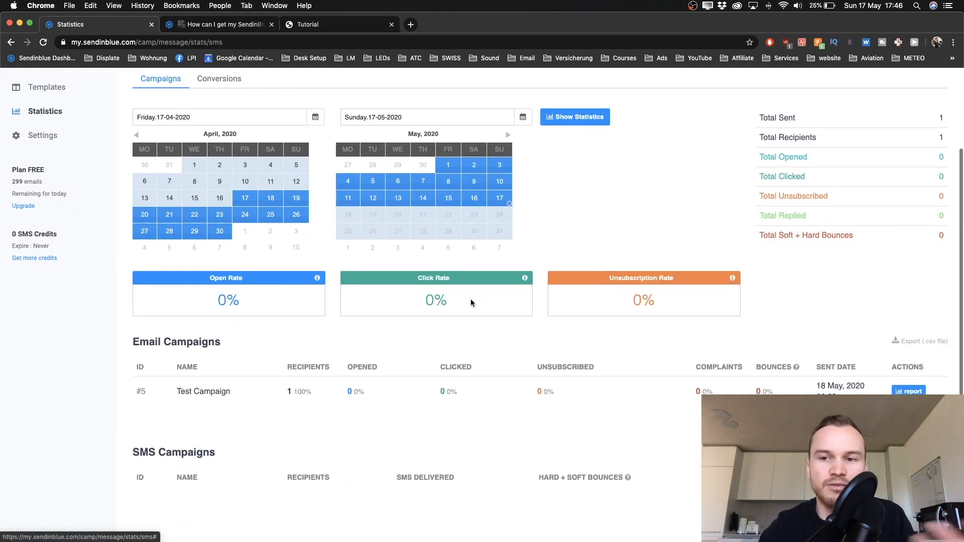
{"action": "scroll", "coordinate": [471, 299], "scroll_direction": "up", "scroll_amount": 3}
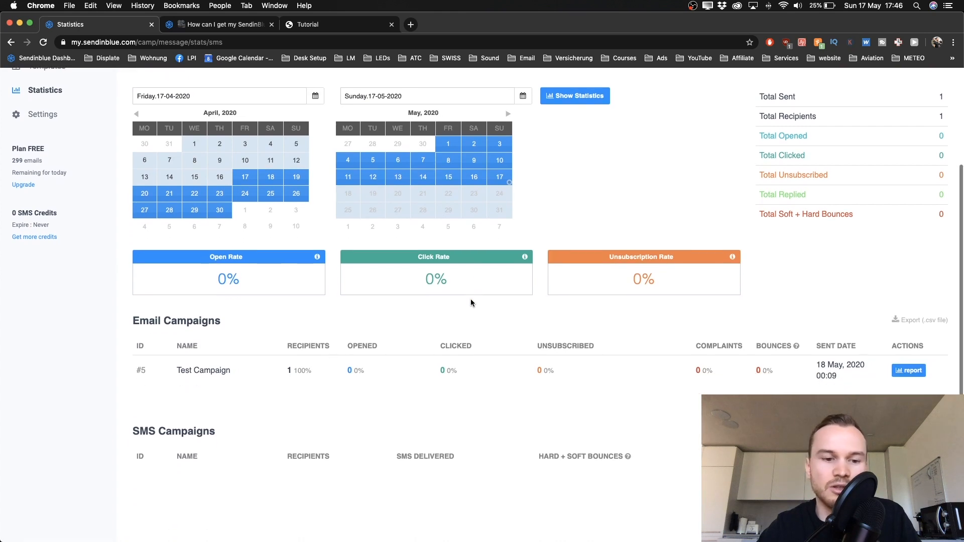